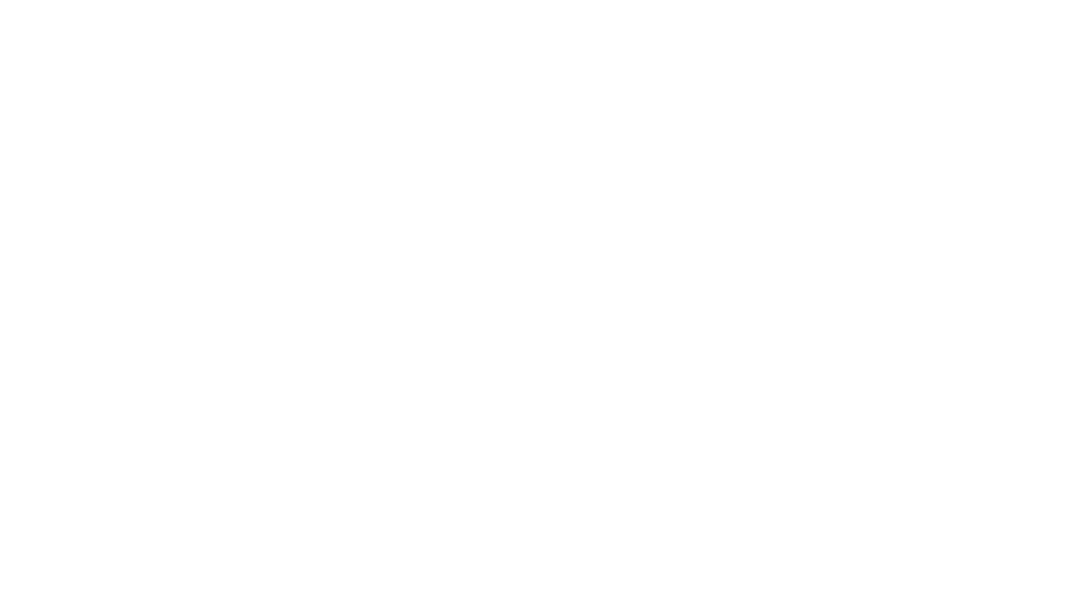
On the Front Plane, sketch a circle centred on the origin and a smaller circle directly above it.
click(121, 319)
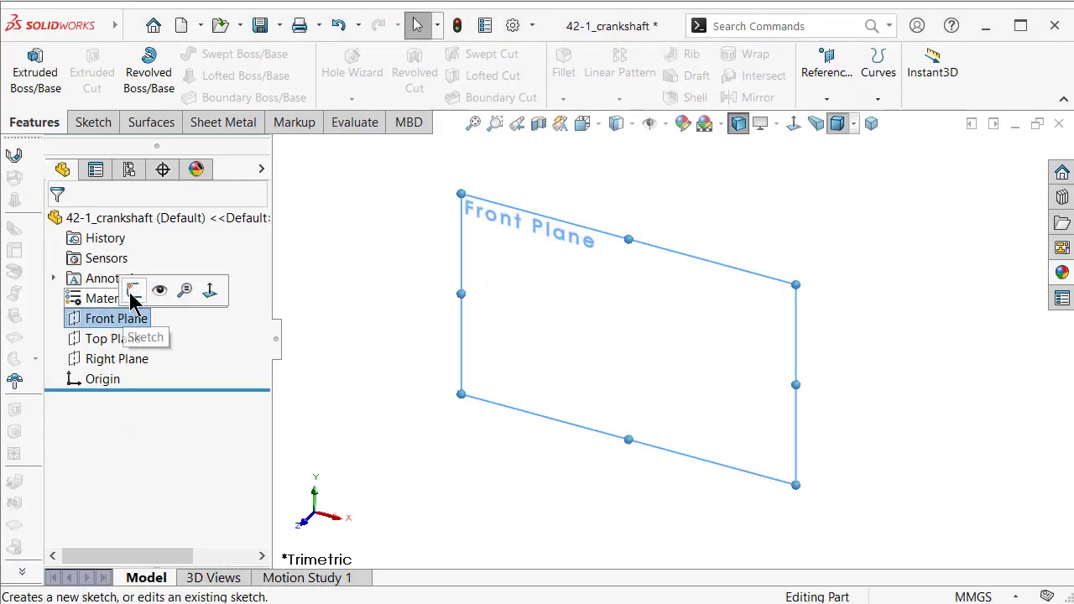
click(133, 292)
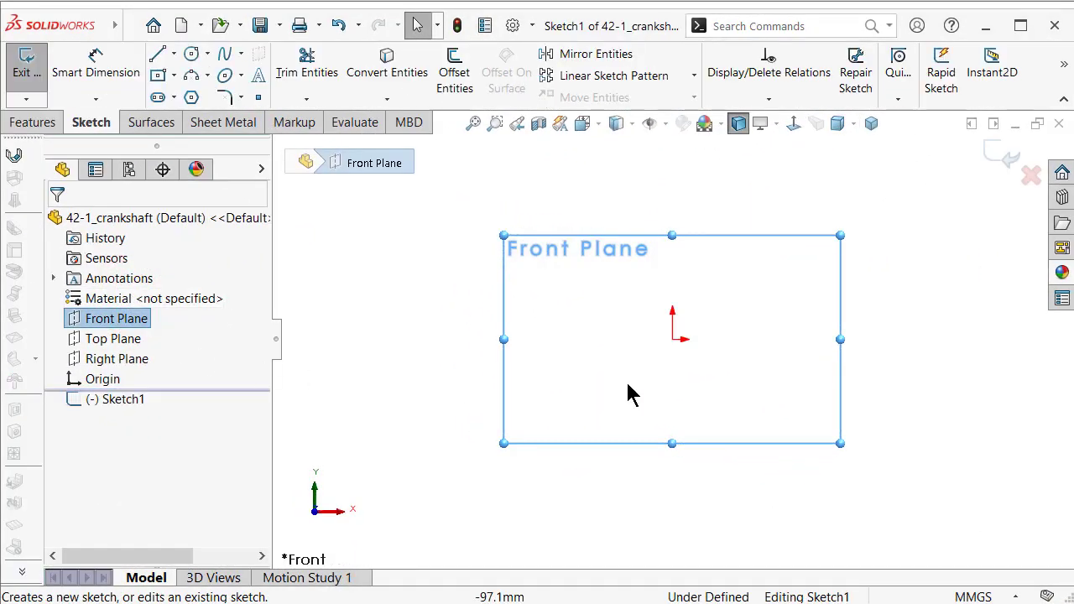
key(s)
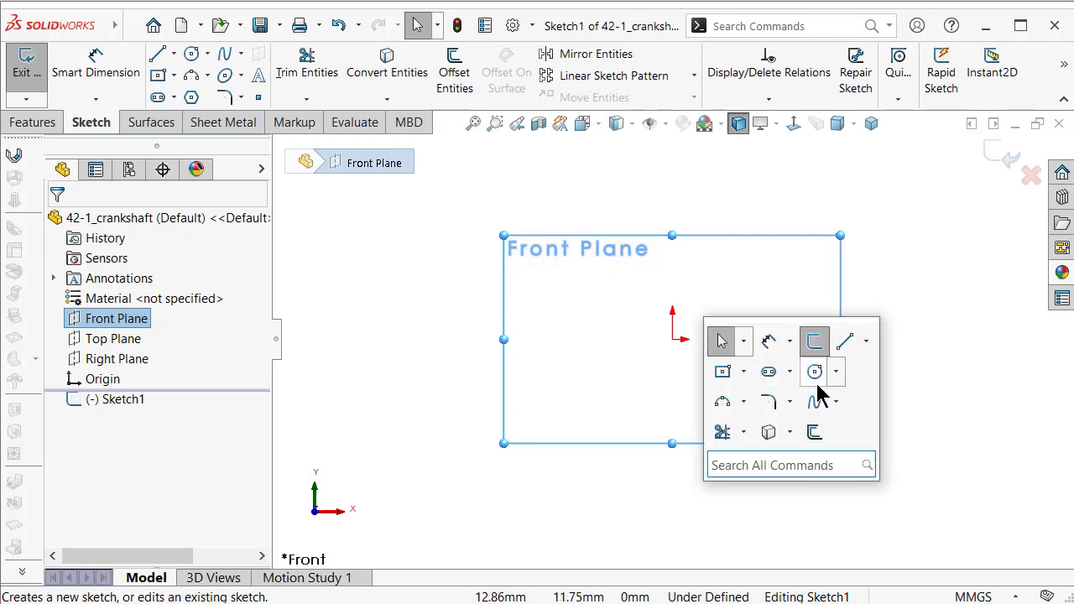
click(814, 376)
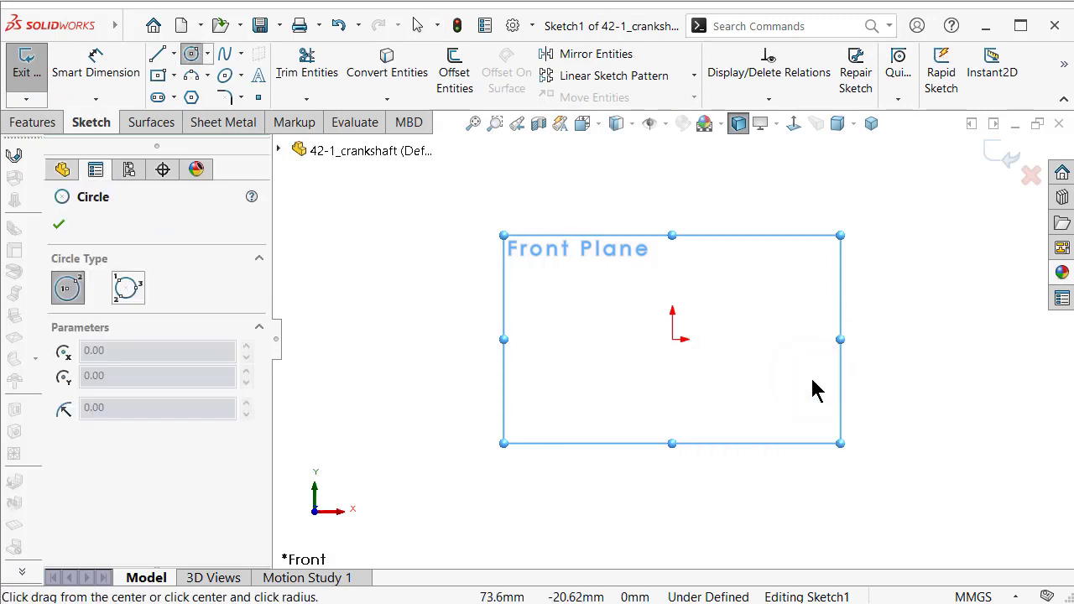
click(672, 339)
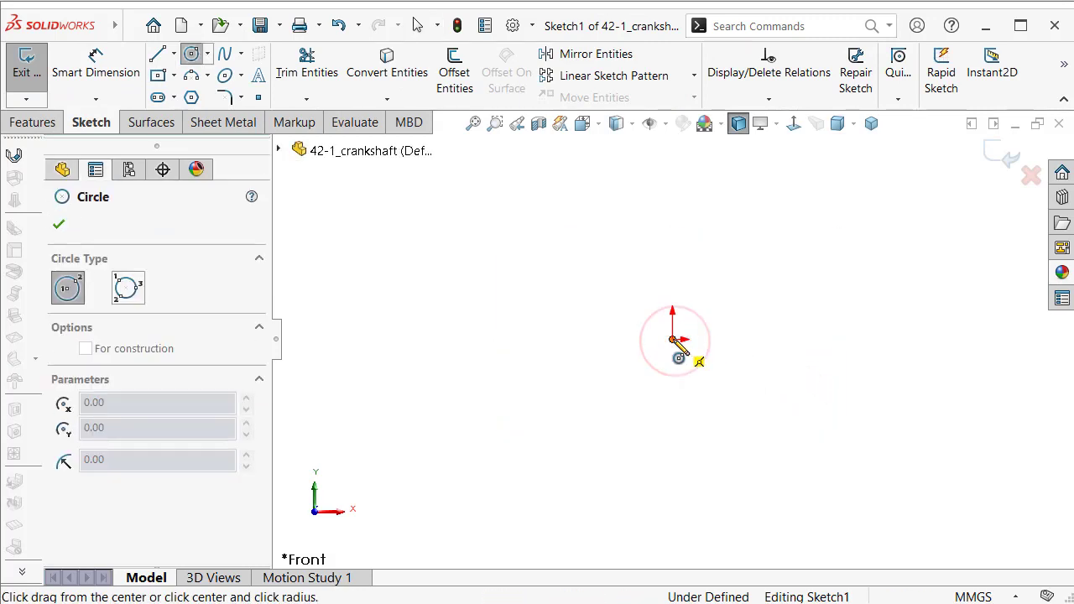
click(640, 307)
click(673, 199)
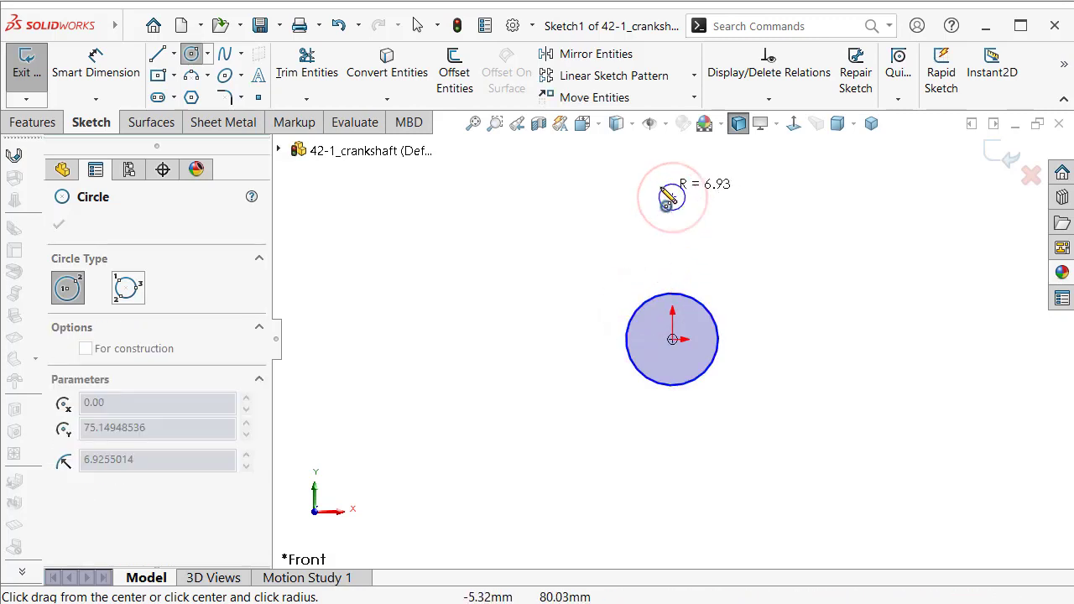
click(657, 217)
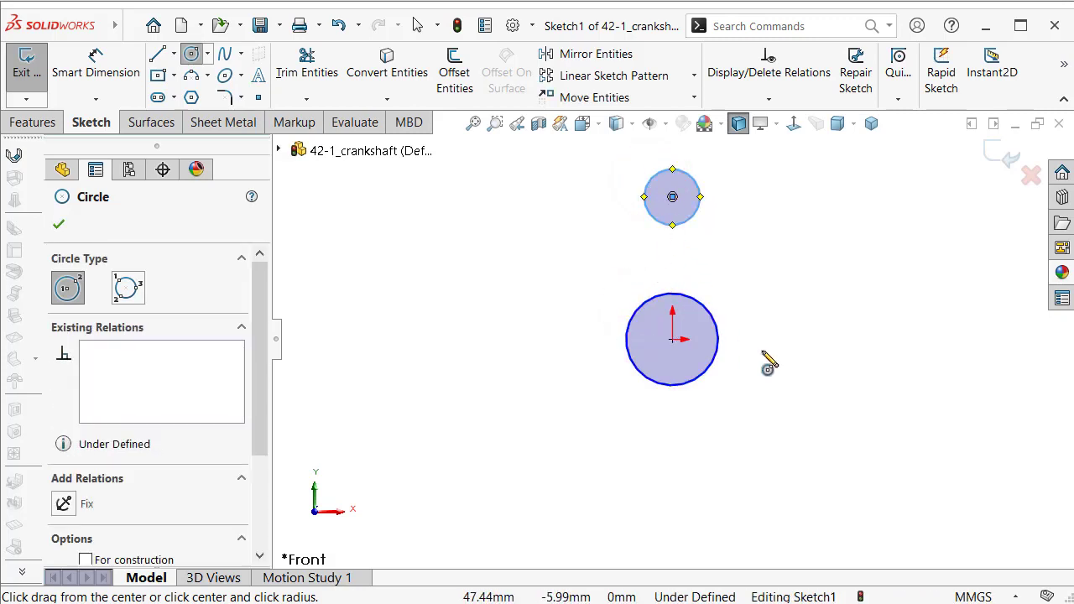
right_drag(821, 437, 799, 340)
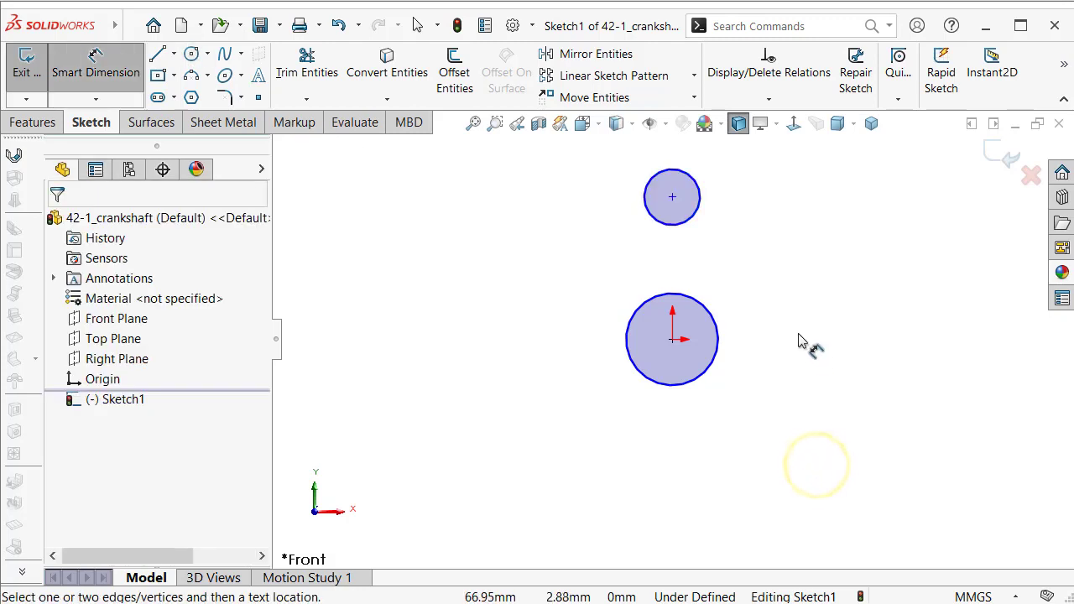
Dimension the large circle to Ø14 and the upper circle to Ø8.
click(720, 343)
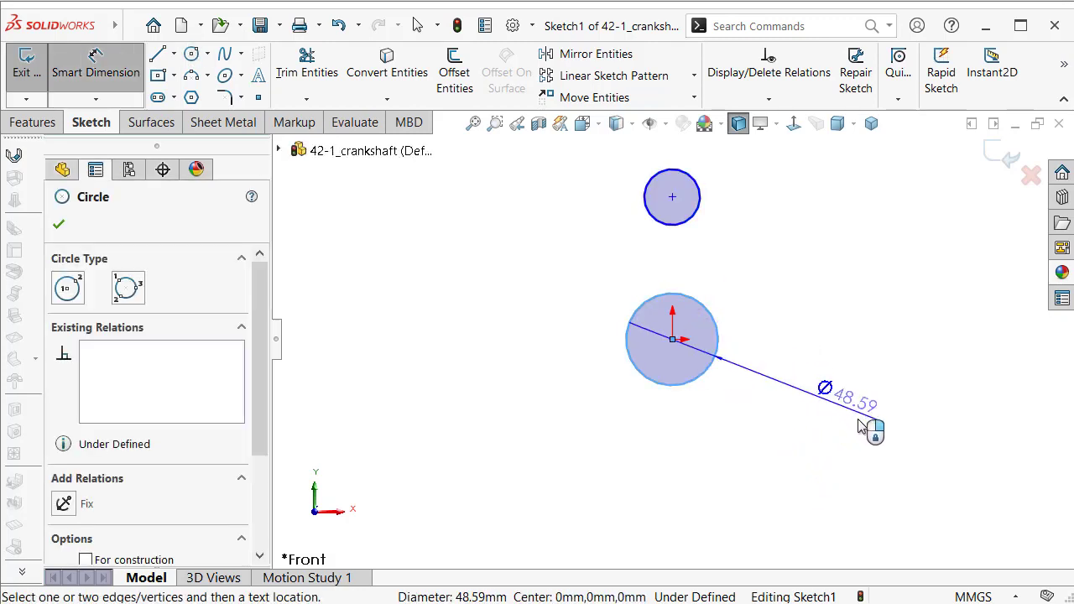
click(868, 458)
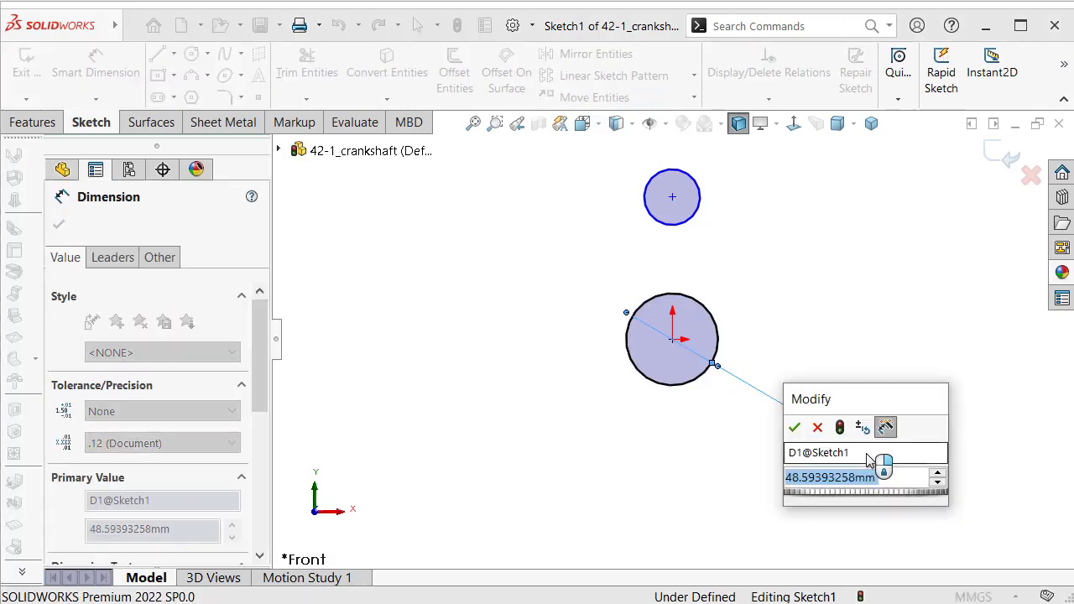
text(14)
key(Return)
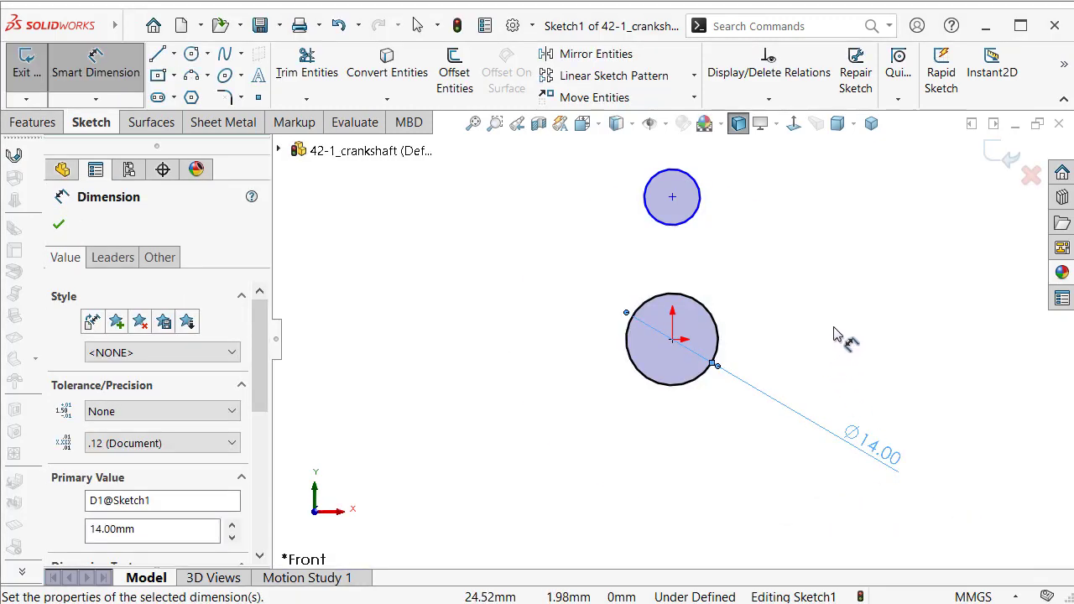
click(703, 205)
click(902, 258)
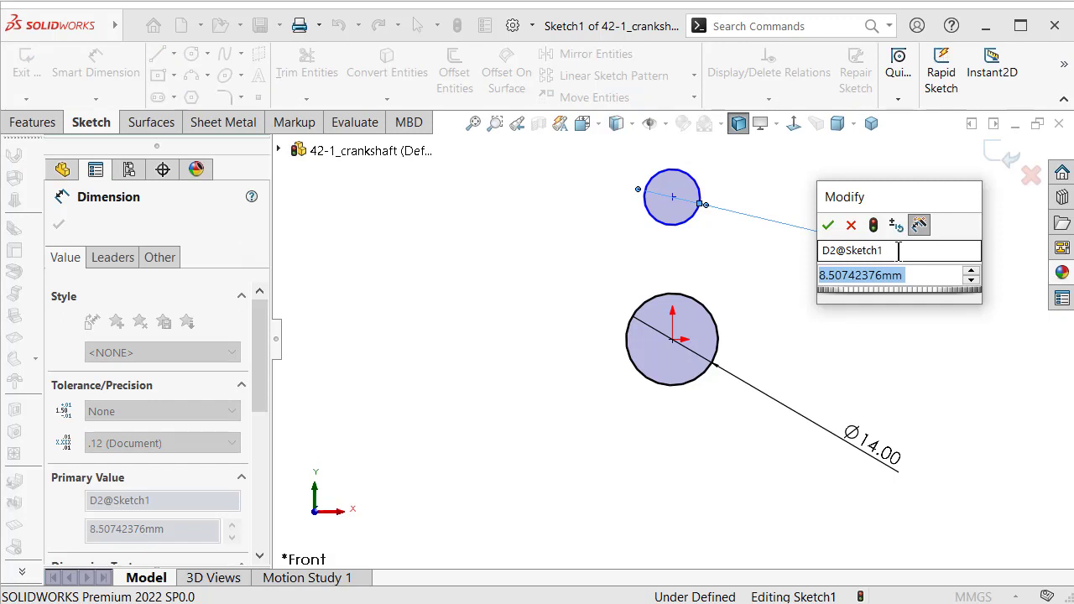
text(8)
key(Return)
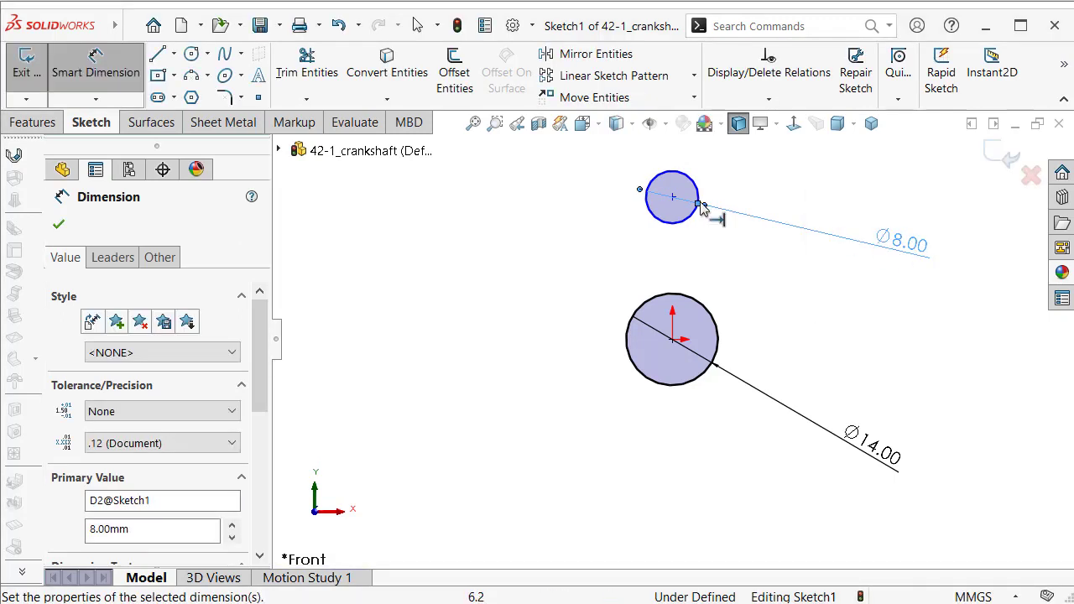
Set the centre-to-centre distance between the two circles to 22 mm.
click(672, 197)
click(672, 339)
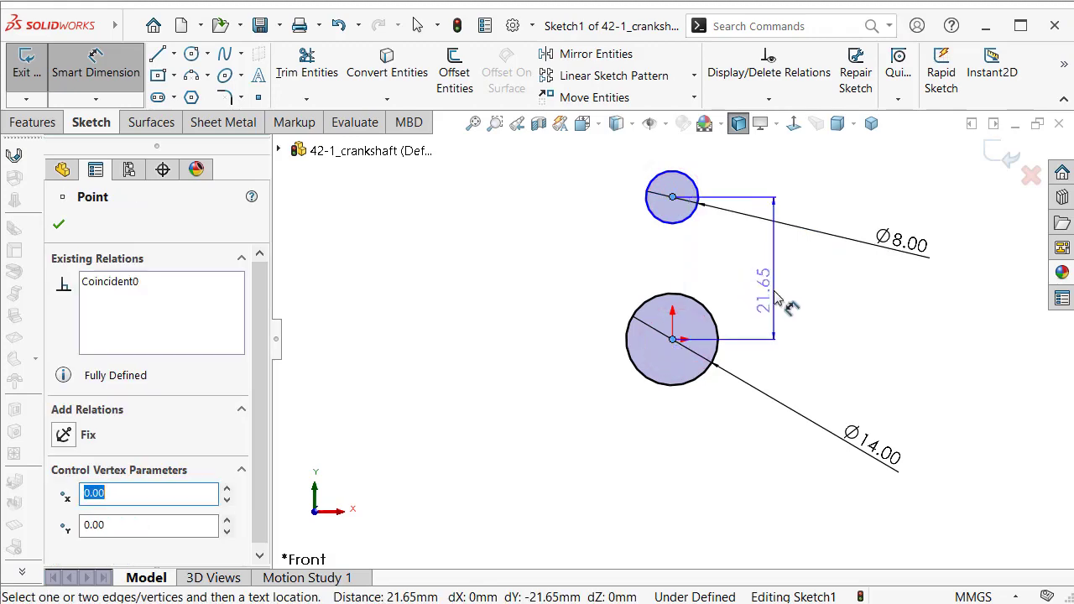
click(776, 301)
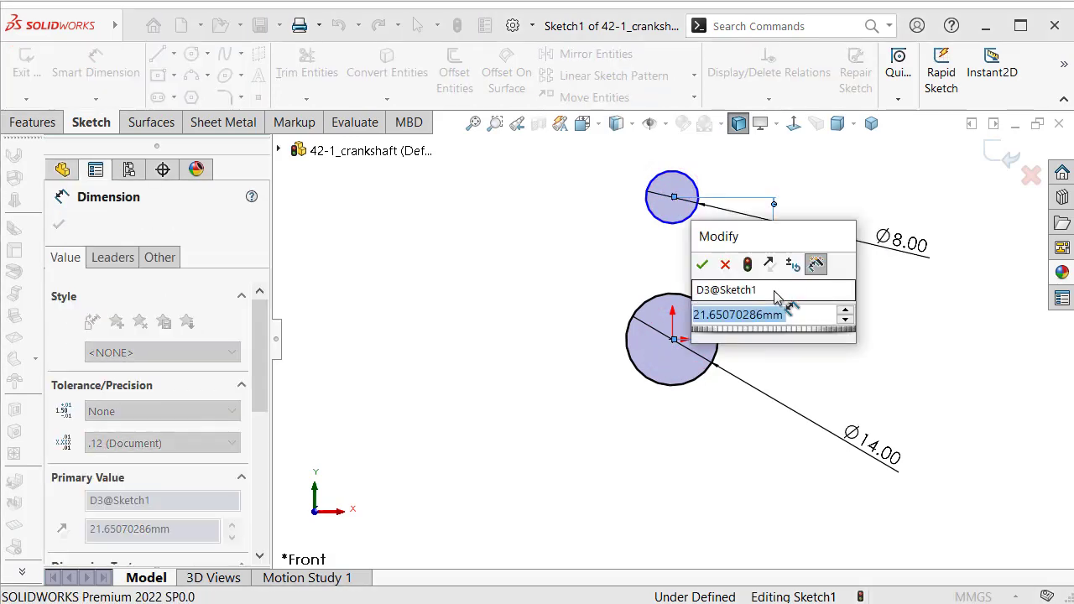
text(22)
key(Return)
key(Escape)
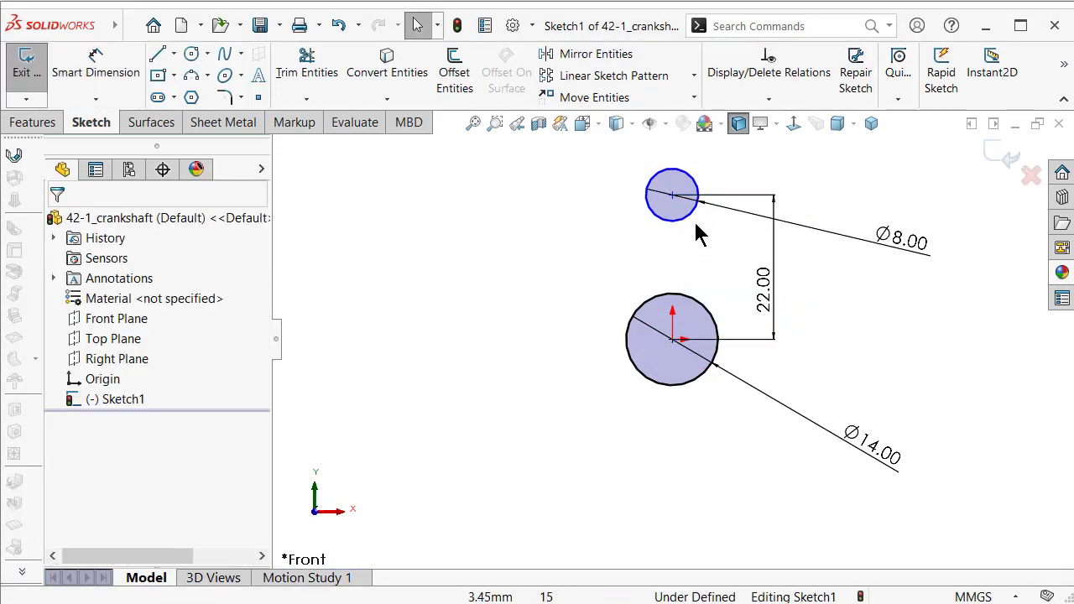
Add a Vertical relation between the two circle centres.
click(674, 198)
ctrl+click(673, 339)
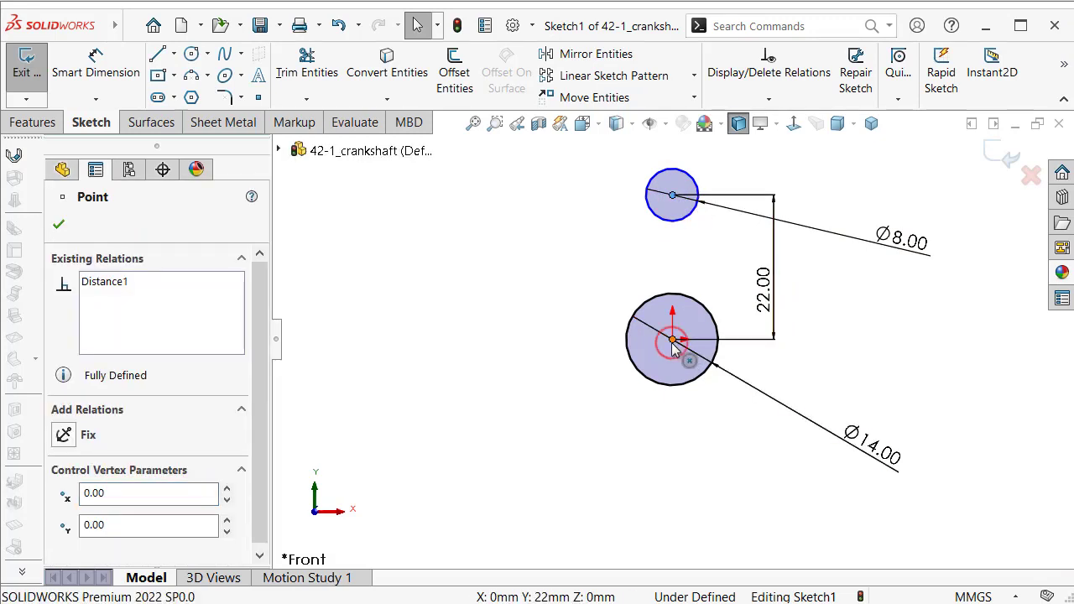
click(745, 267)
click(530, 234)
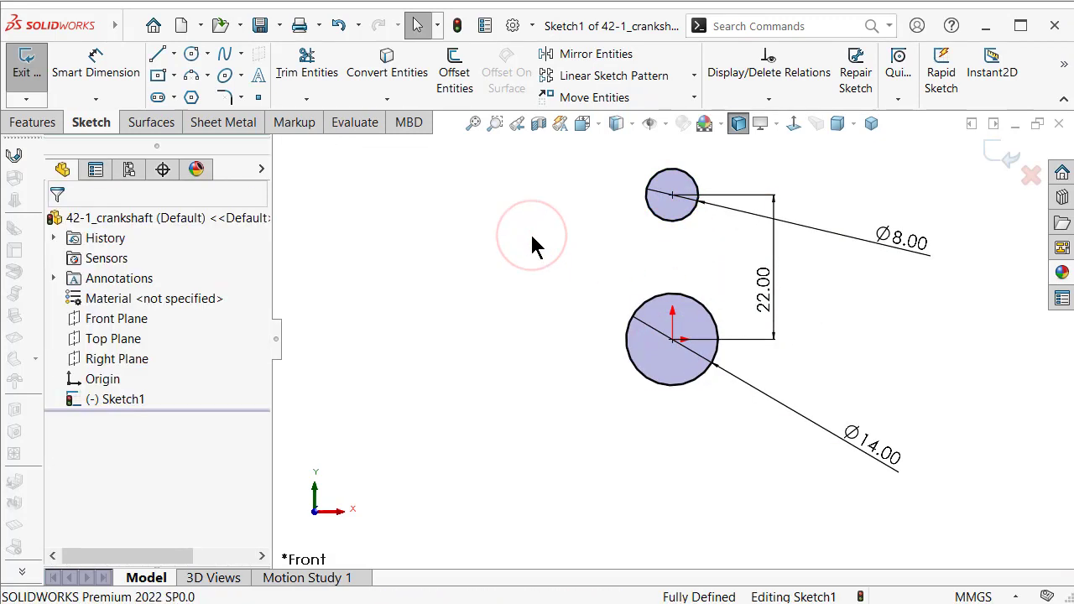
scroll(730, 291, down, 1)
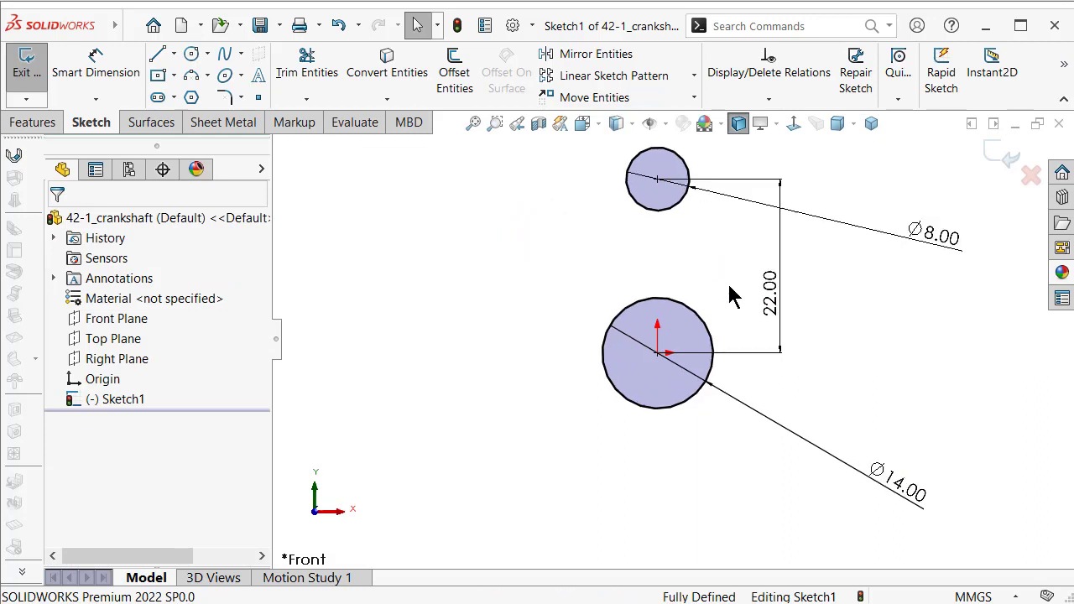
scroll(730, 292, up, 1)
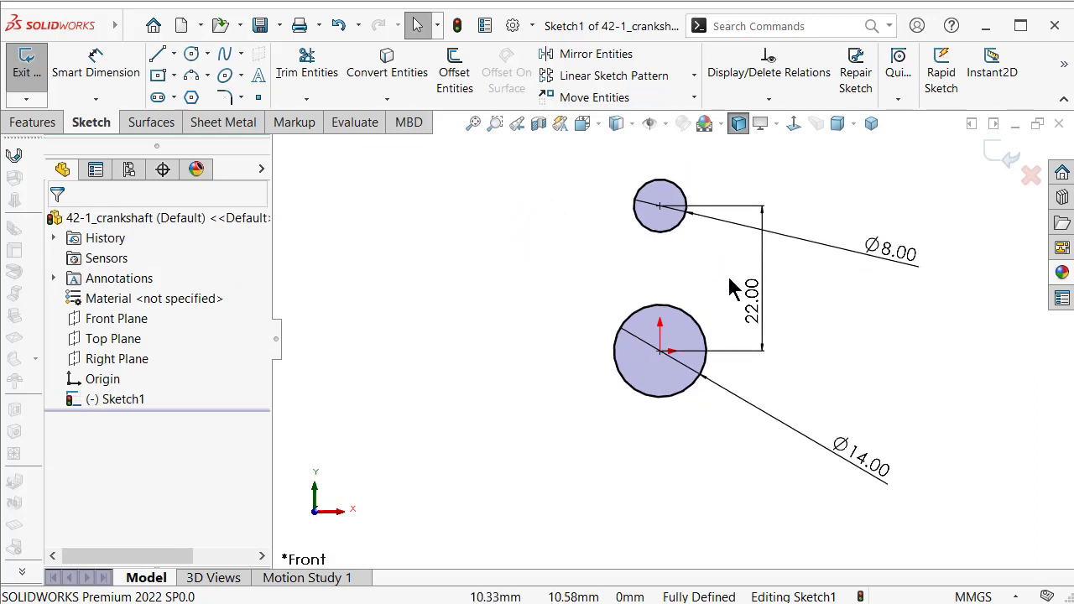
Draw a large construction circle centred on the origin that surrounds both circles.
key(s)
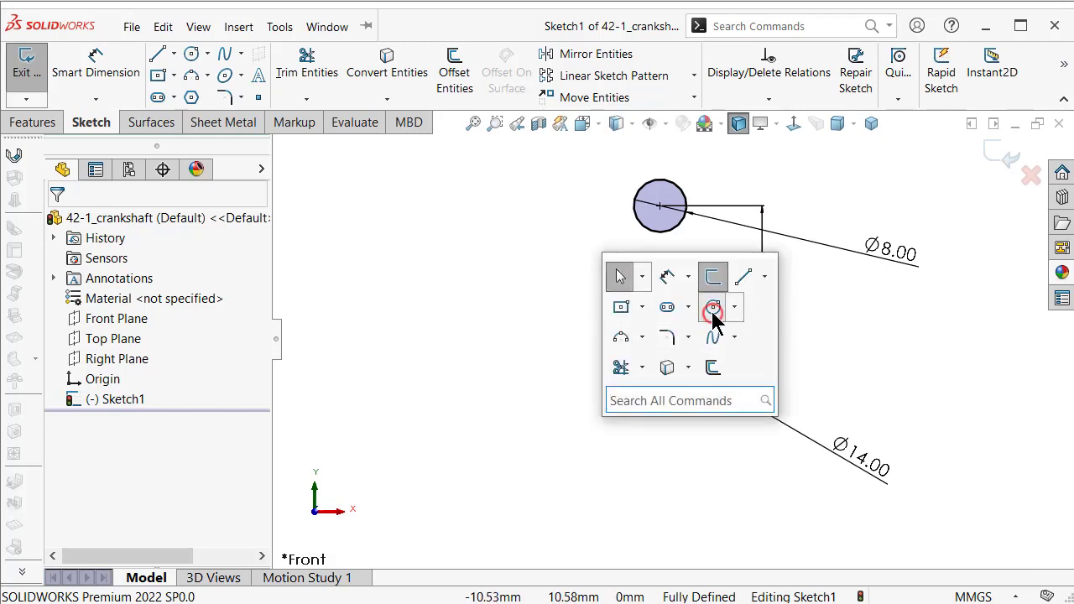
click(713, 313)
click(661, 352)
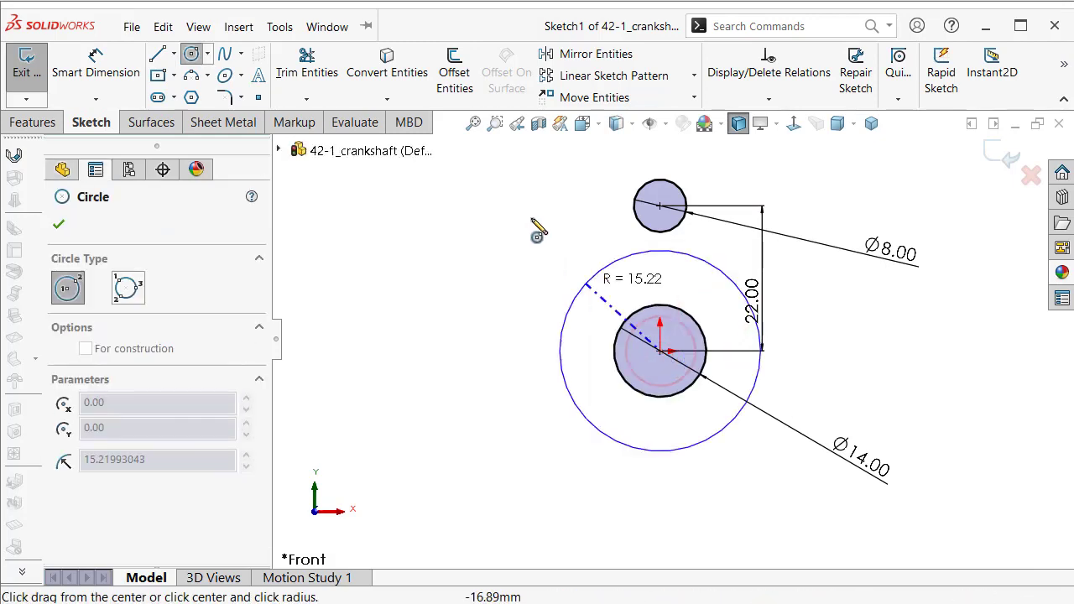
click(523, 196)
drag(265, 308, 267, 398)
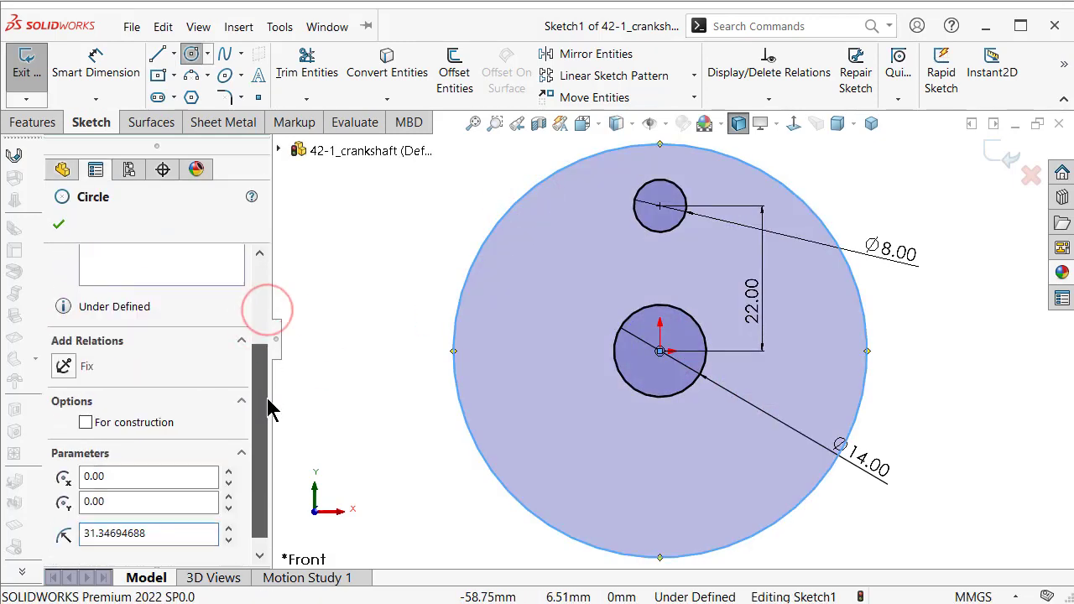
click(86, 410)
click(59, 224)
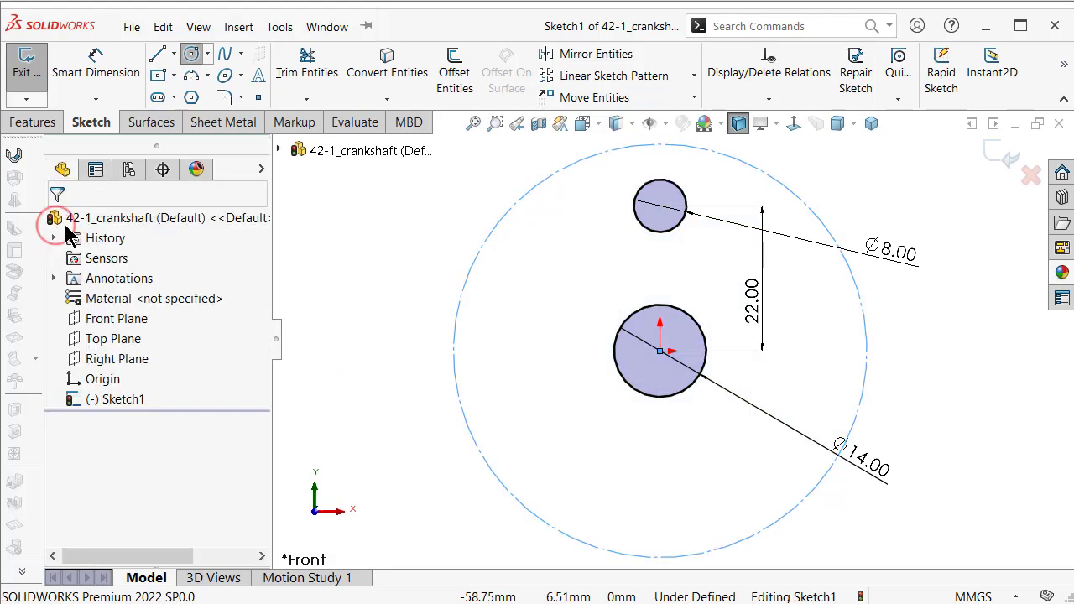
Draw a horizontal construction line across the large circle through the origin.
key(s)
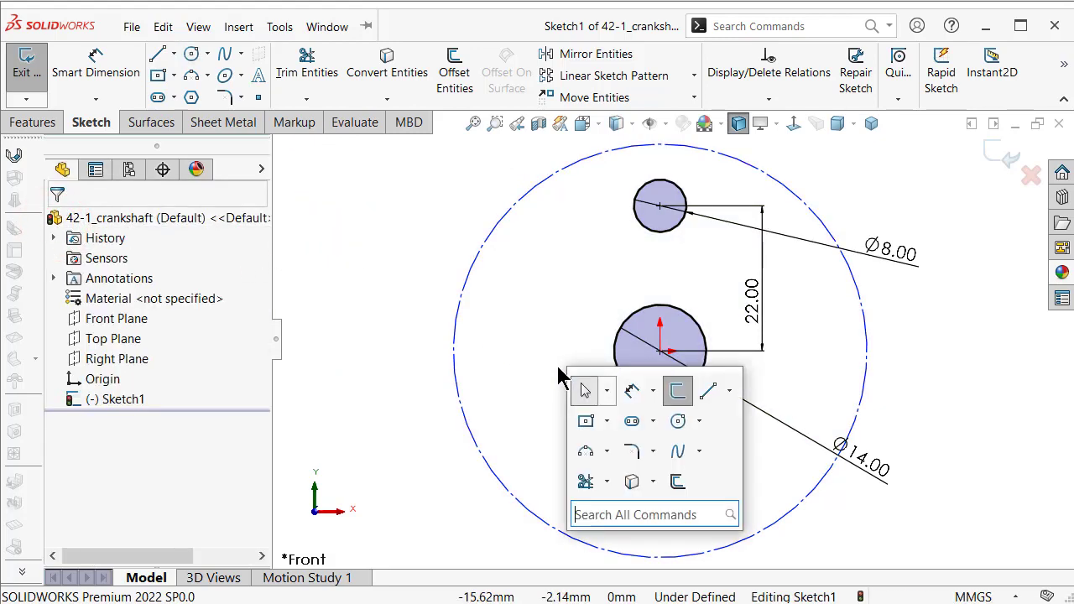
click(685, 388)
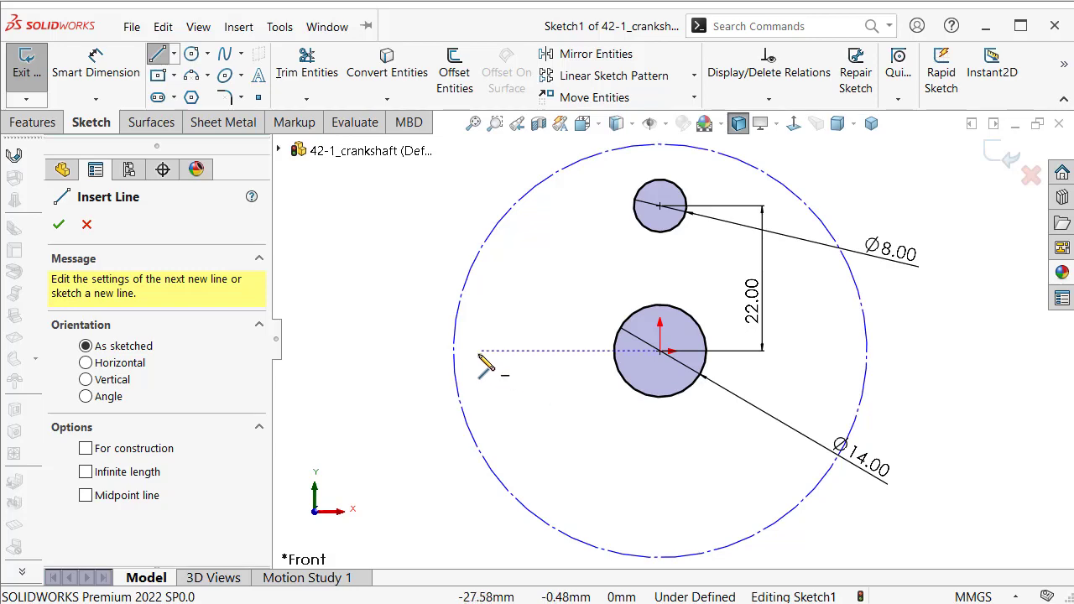
click(453, 351)
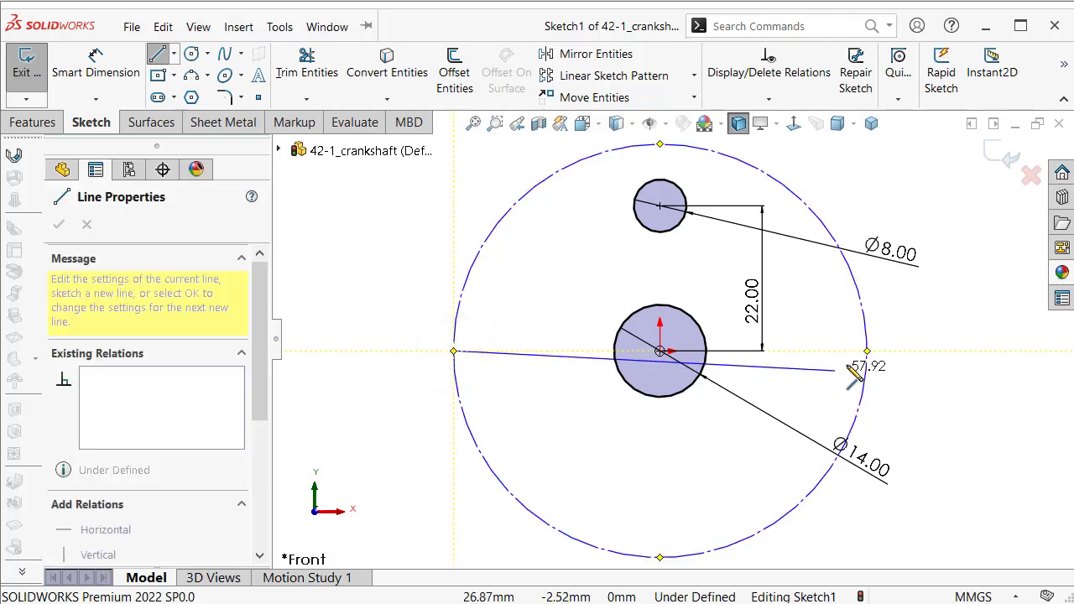
click(867, 351)
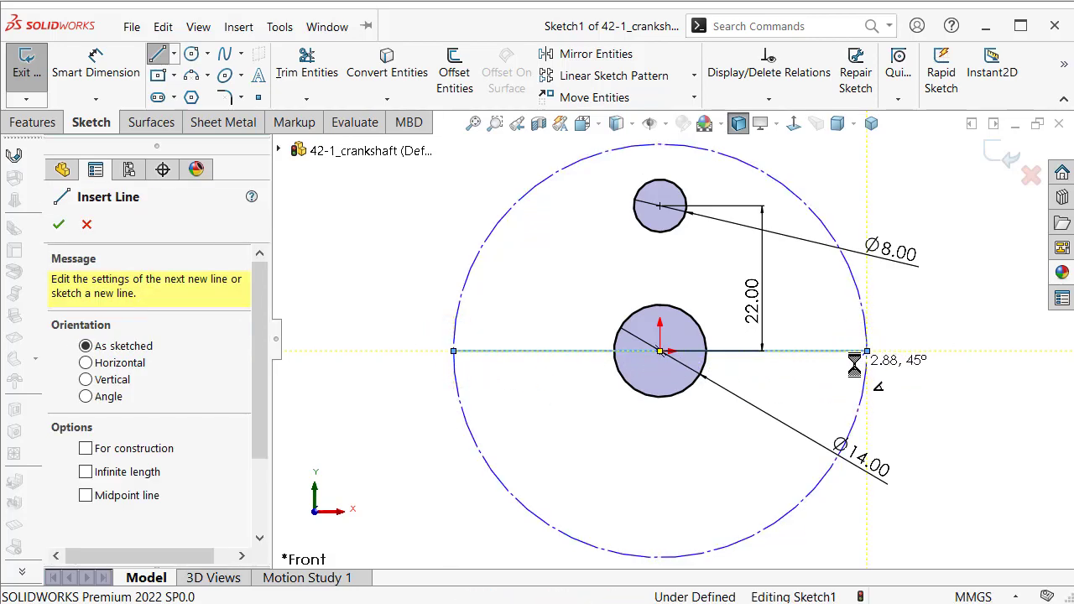
key(Escape)
click(856, 351)
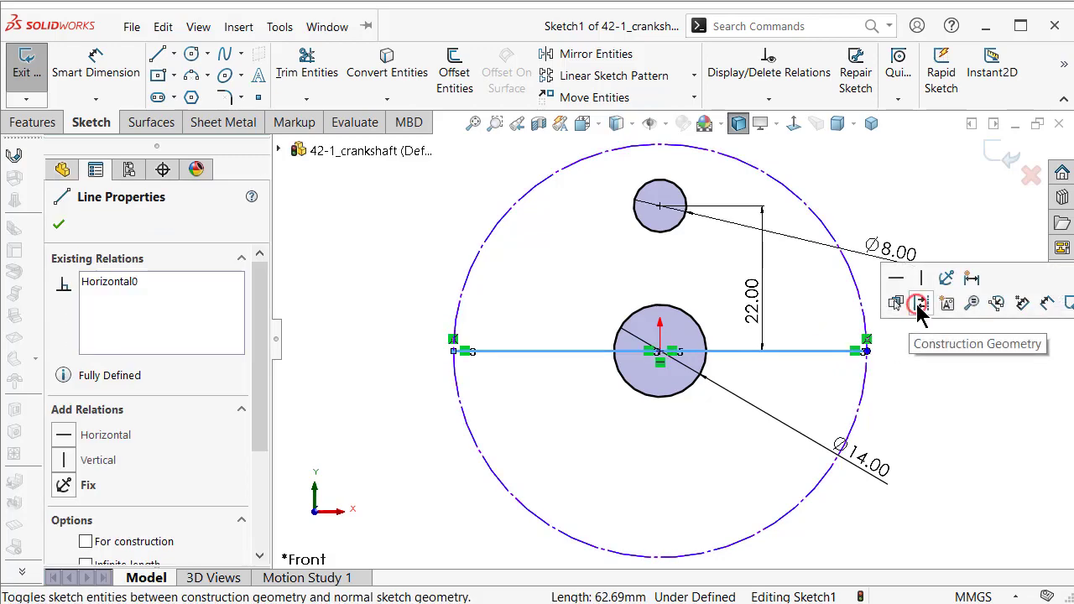
click(921, 304)
key(f)
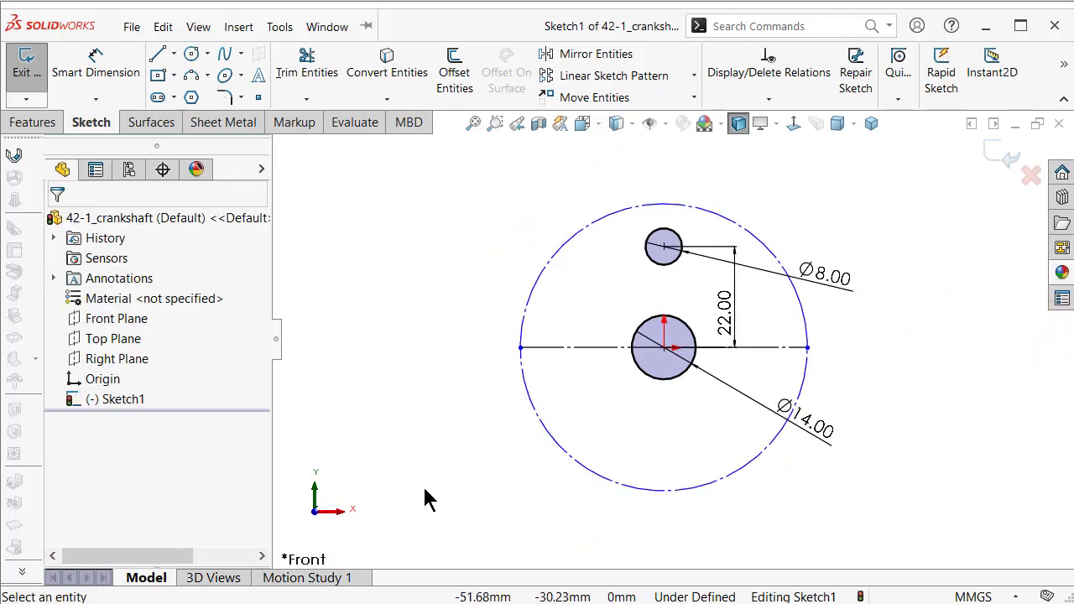
Dimension the construction circle to Ø60 and move the Ø8 and 22 dimensions clear.
right_drag(430, 490, 437, 355)
click(525, 299)
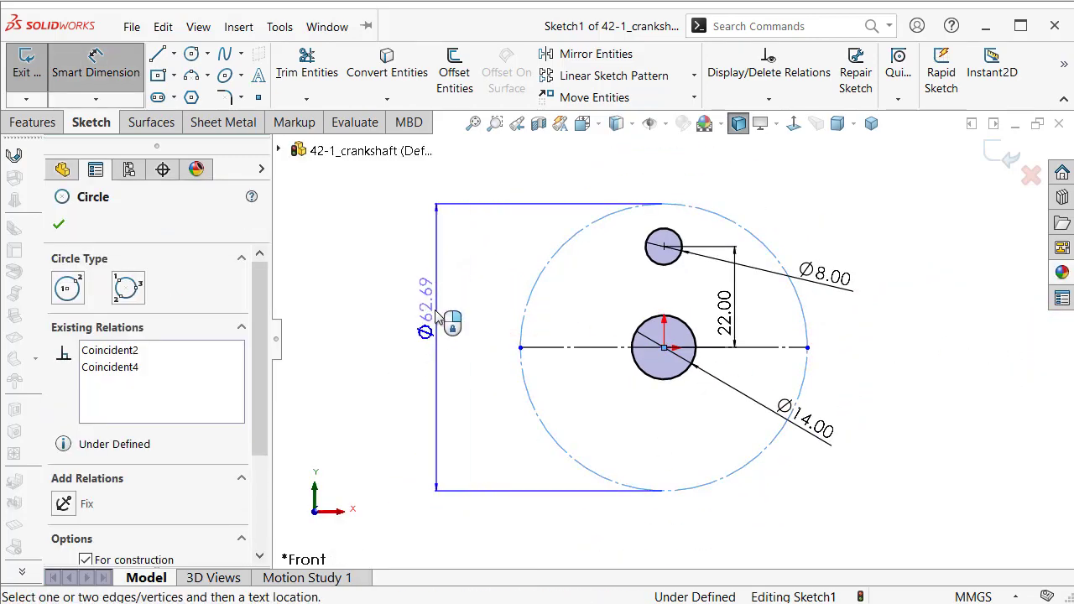
click(437, 317)
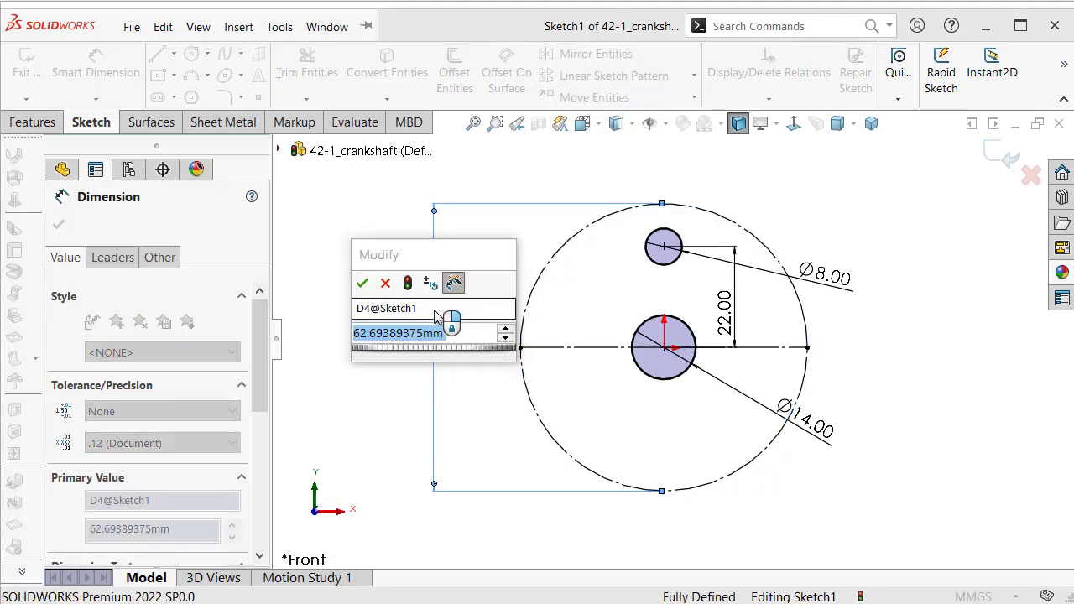
text(60)
key(Return)
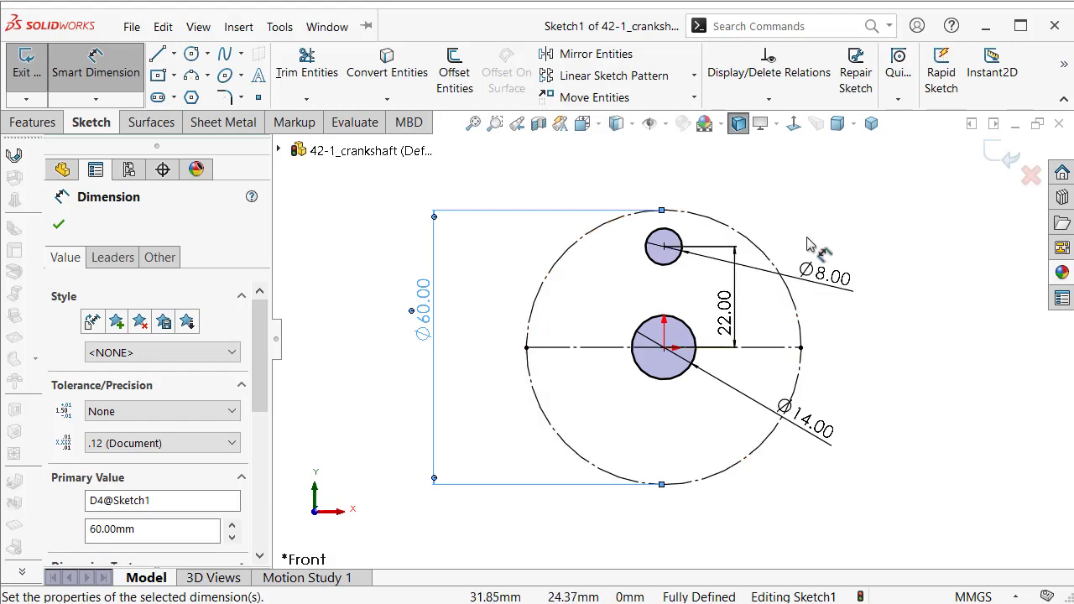
drag(827, 274, 772, 183)
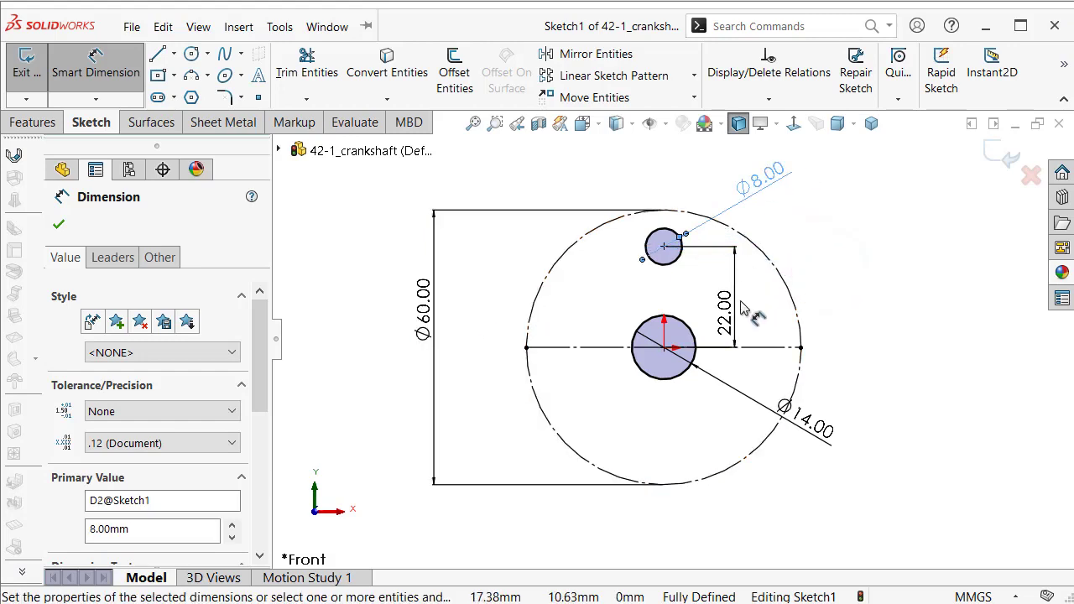
drag(723, 312, 873, 310)
click(582, 355)
Draw a construction circle concentric with the Ø8 pin circle.
key(s)
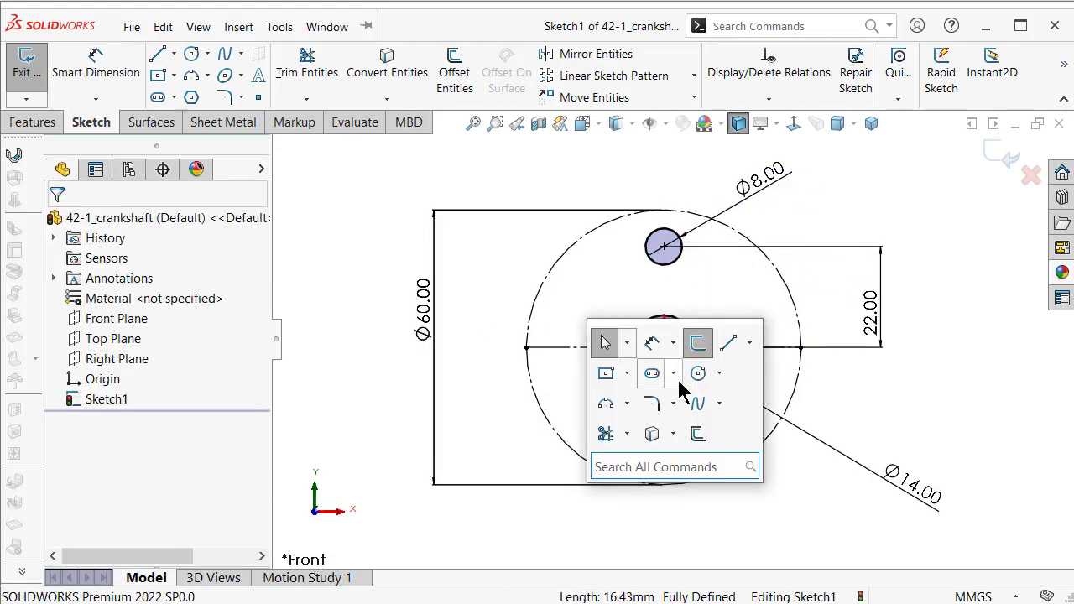
click(698, 373)
click(664, 247)
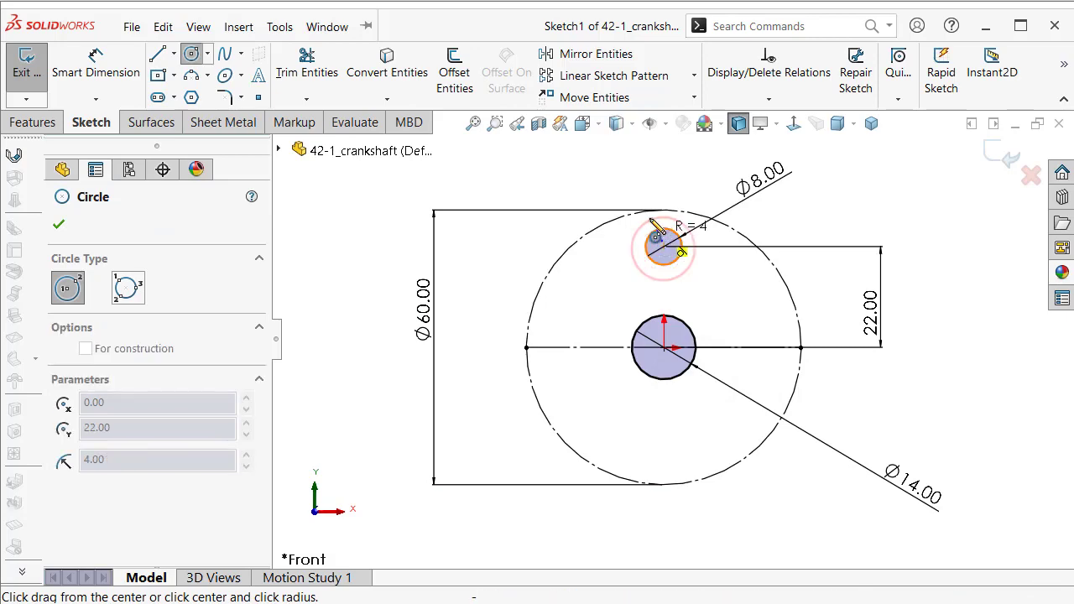
click(654, 215)
key(Escape)
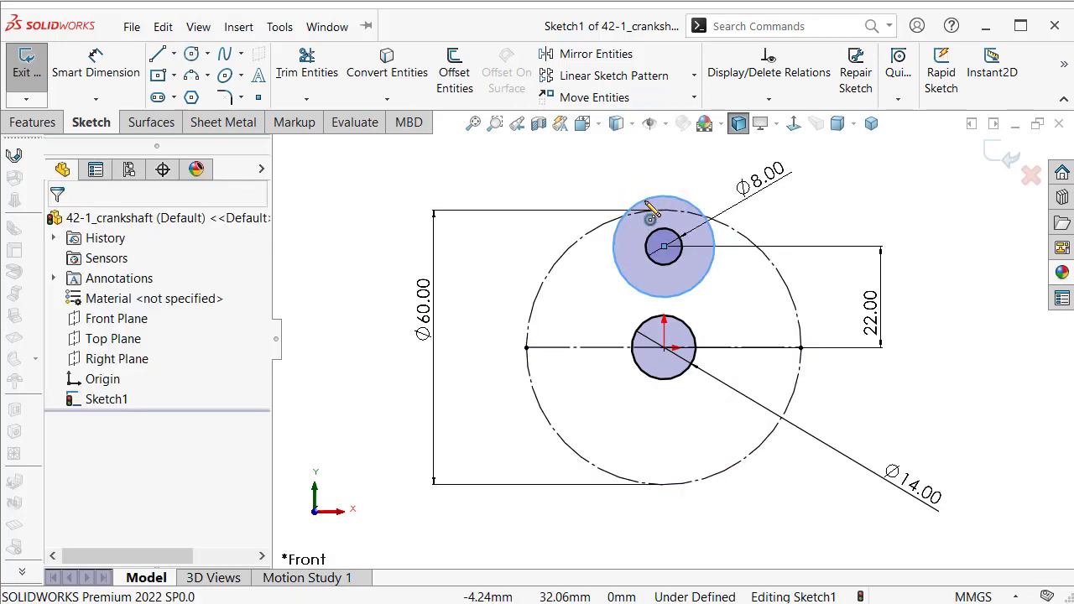
click(646, 199)
click(720, 149)
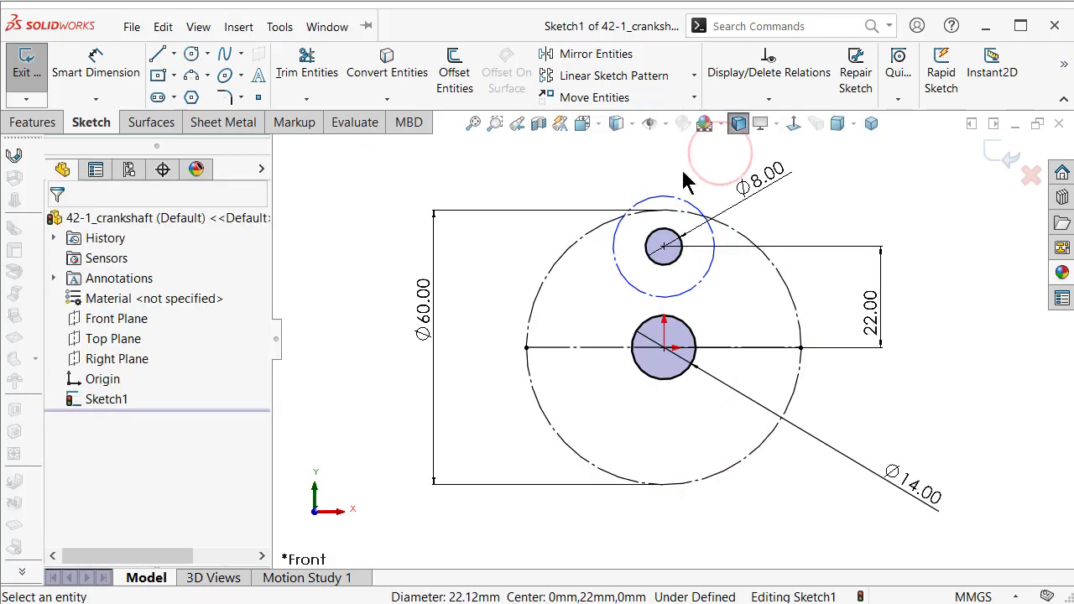
key(f)
Dimension the new construction circle to Ø18 and move the dimension to a clear spot.
right_drag(405, 324, 412, 241)
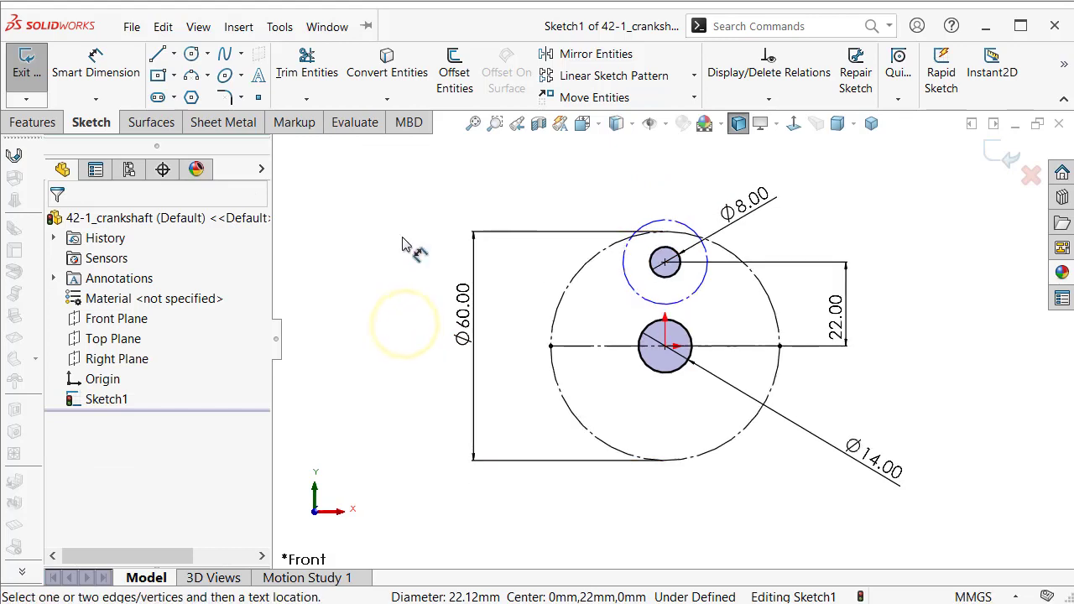
click(660, 220)
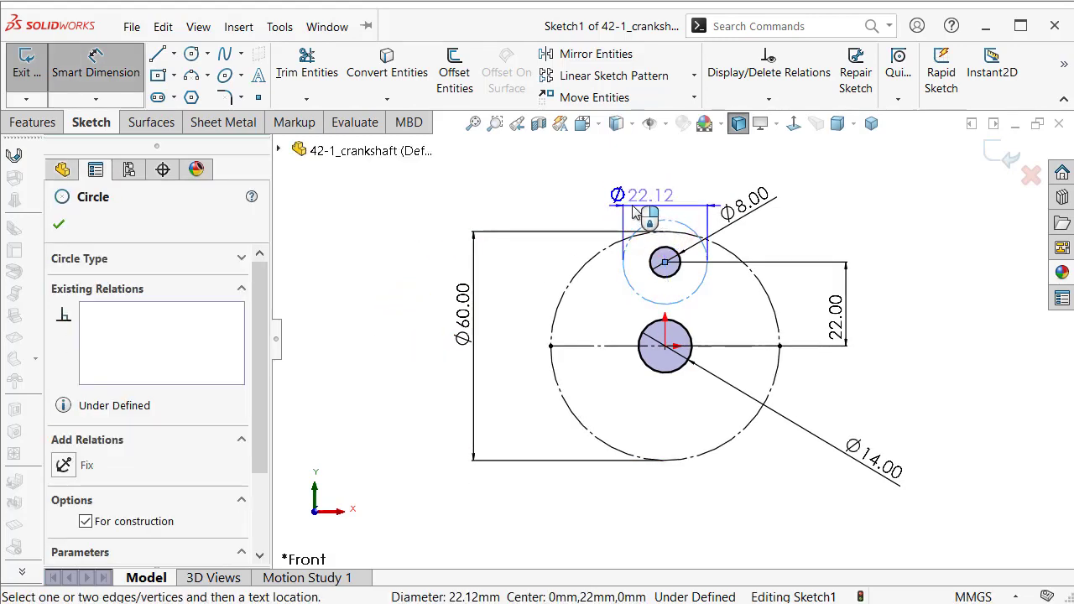
click(572, 195)
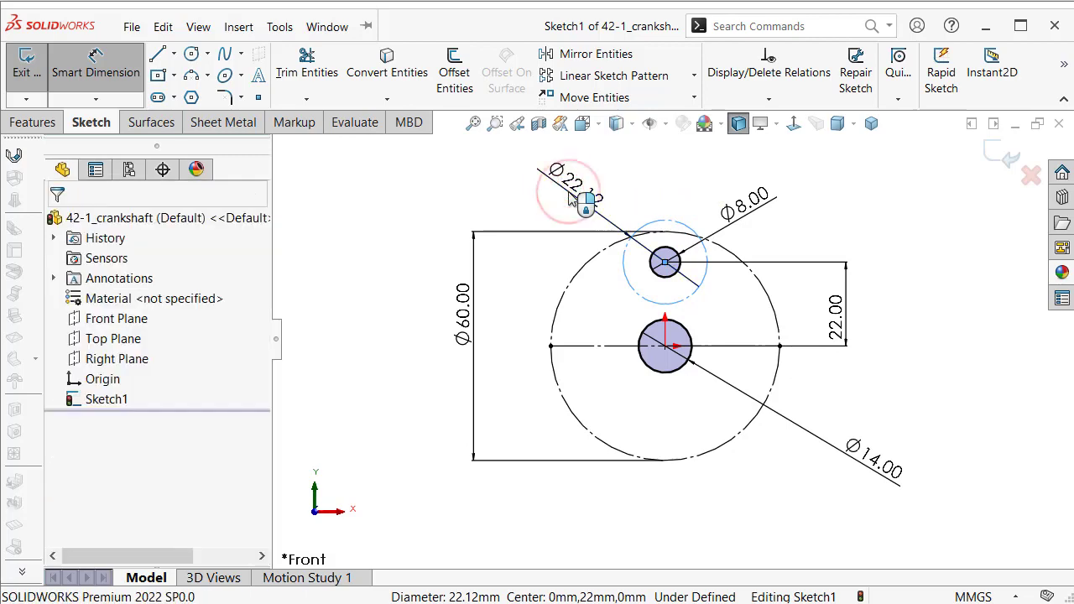
text(18)
key(Return)
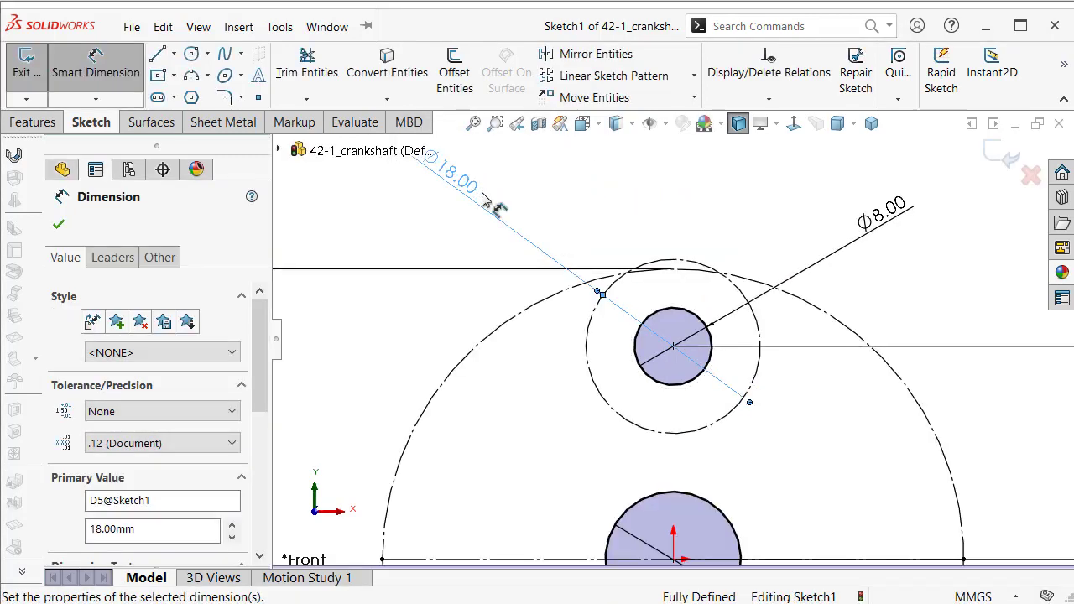
click(709, 204)
scroll(638, 252, up, 2)
scroll(552, 456, up, 2)
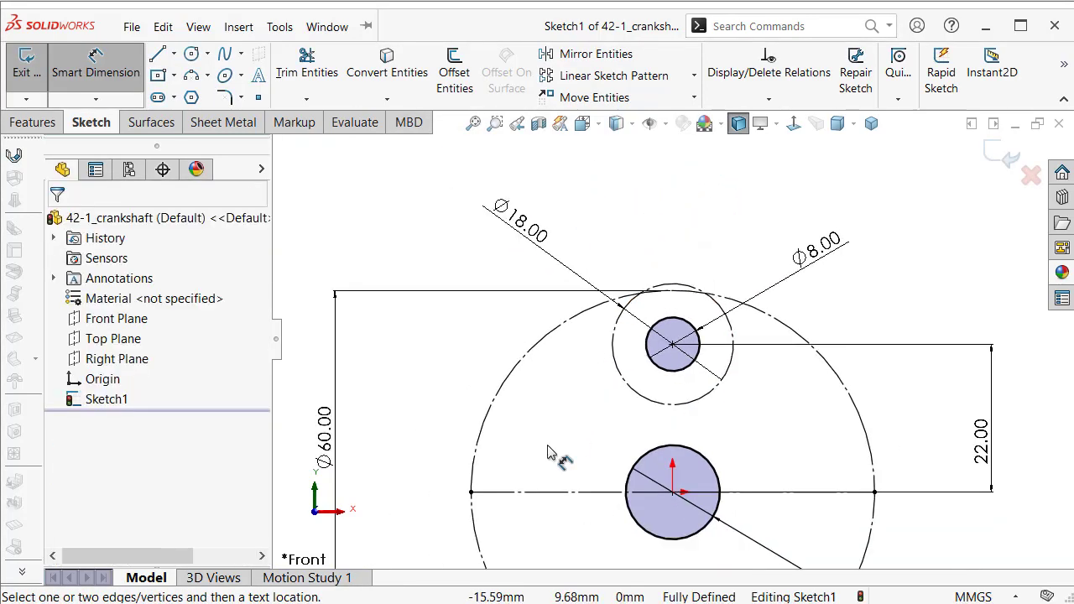
scroll(570, 369, up, 1)
drag(551, 196, 575, 204)
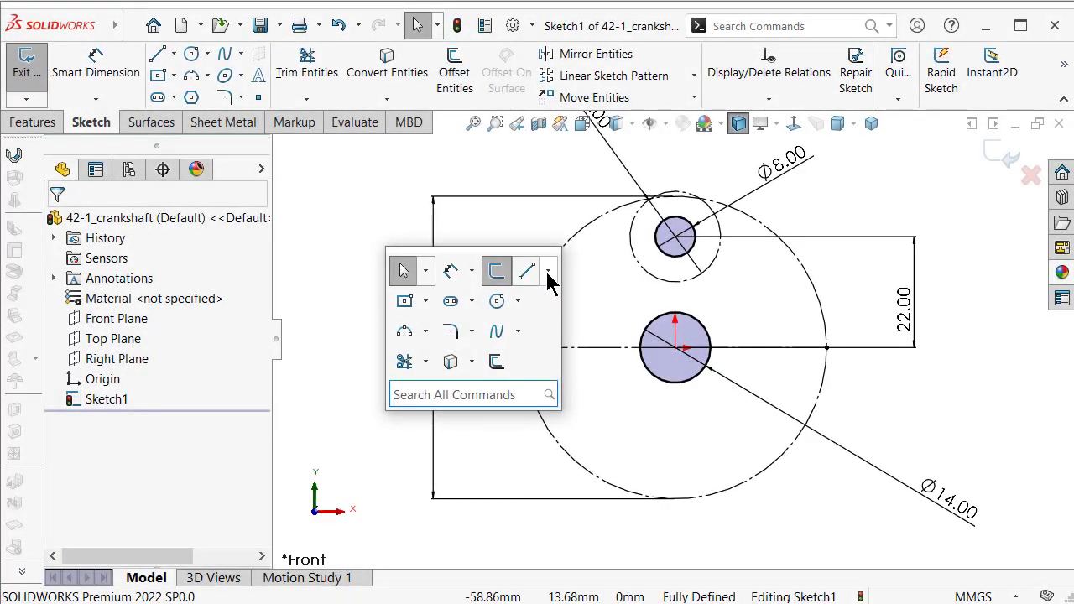
Draw a vertical centerline from the top to the bottom of the Ø60 circle through both centres.
click(549, 278)
click(576, 320)
click(576, 320)
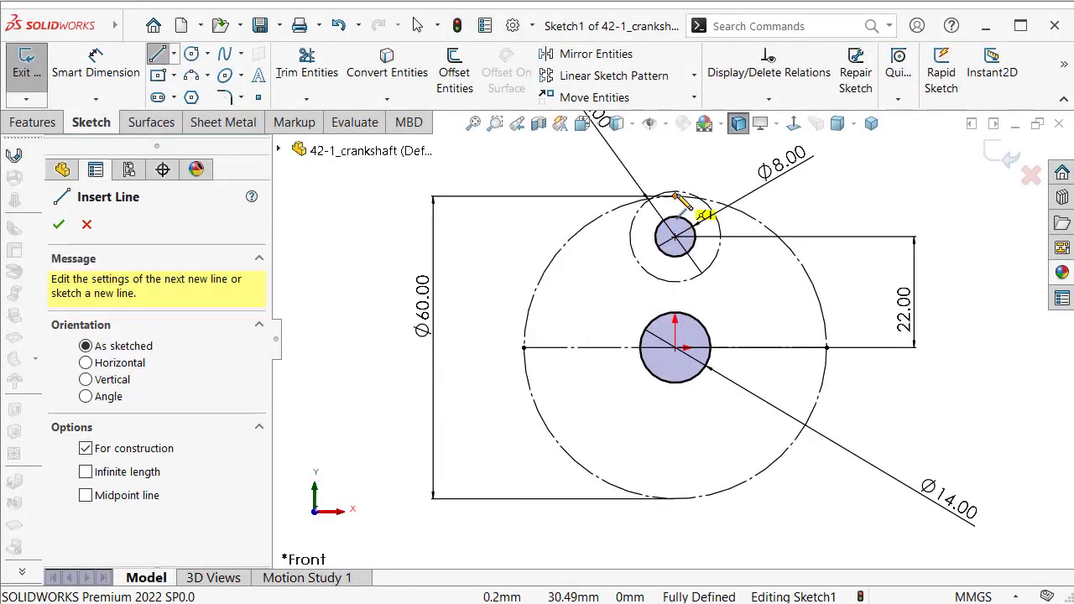
click(676, 196)
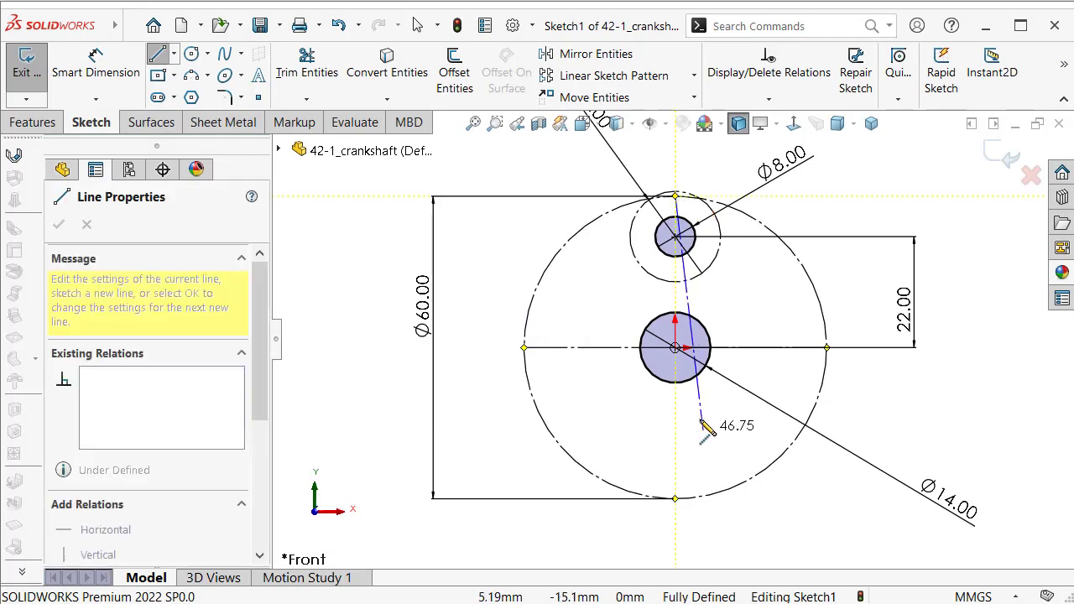
click(676, 499)
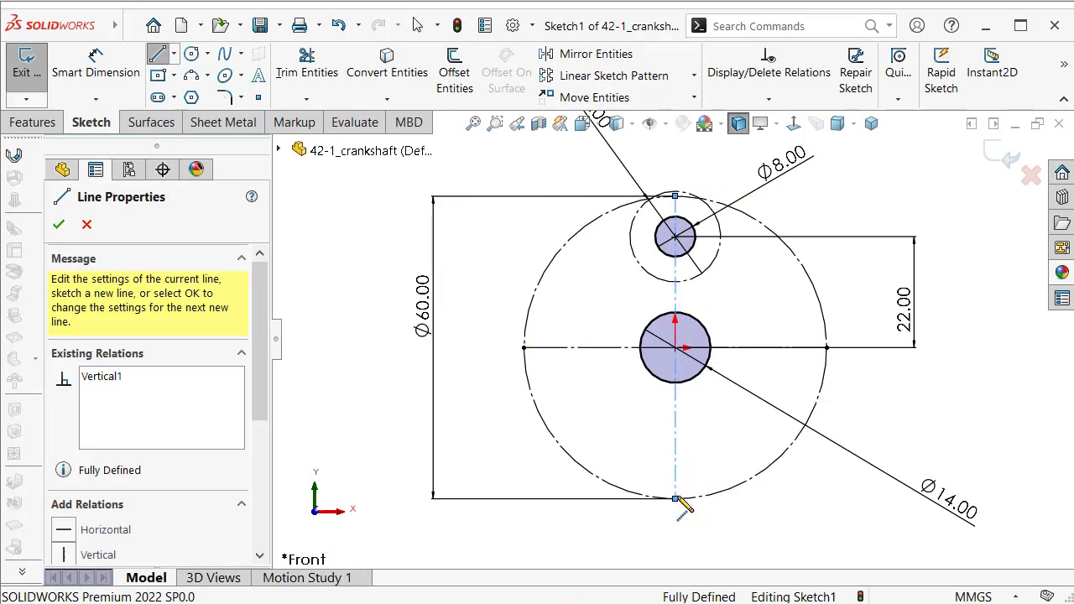
key(Escape)
Draw connected web lines from the Ø60 circle's left edge, with a tangent arc over the Ø18 circle, back to its right edge.
key(s)
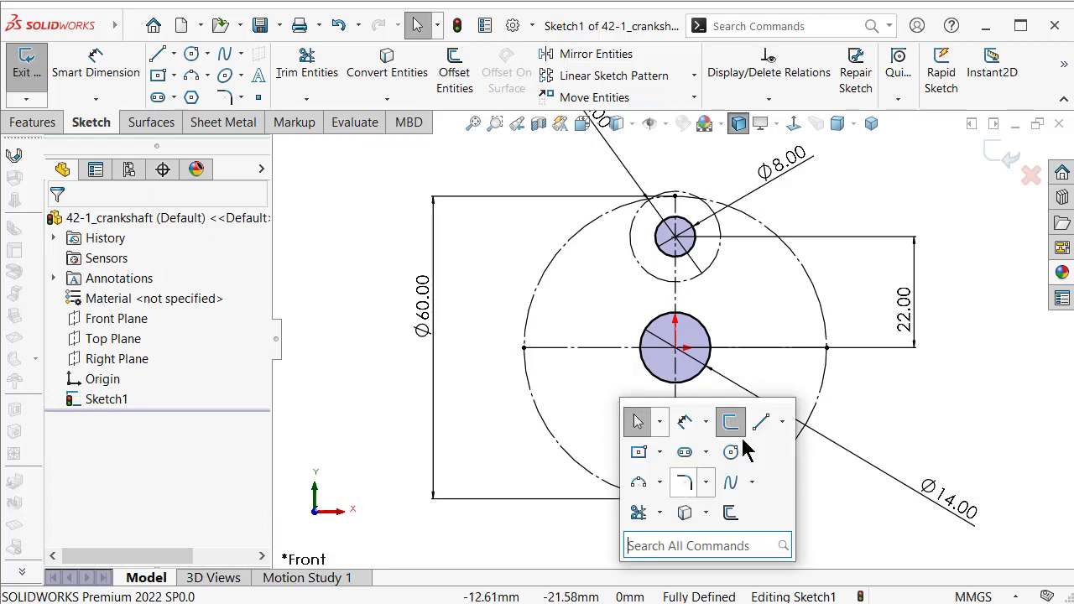
click(763, 422)
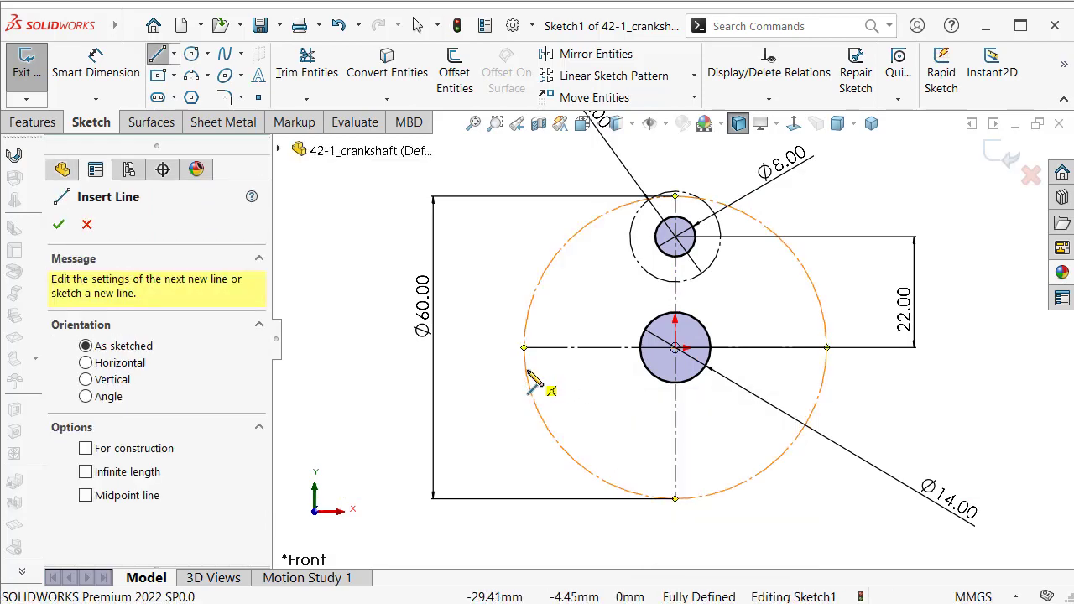
click(525, 369)
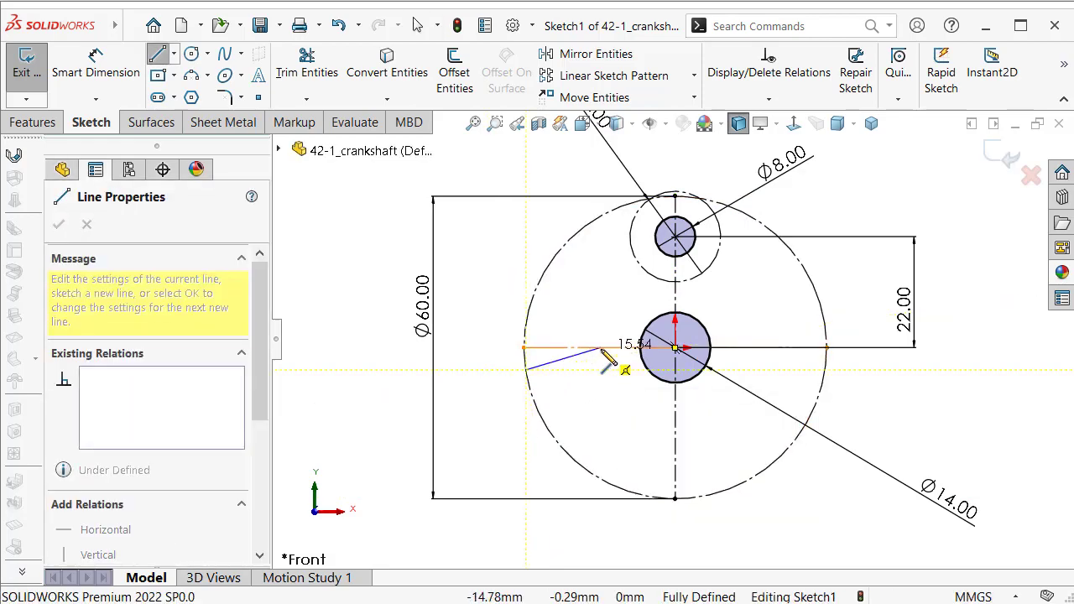
click(602, 347)
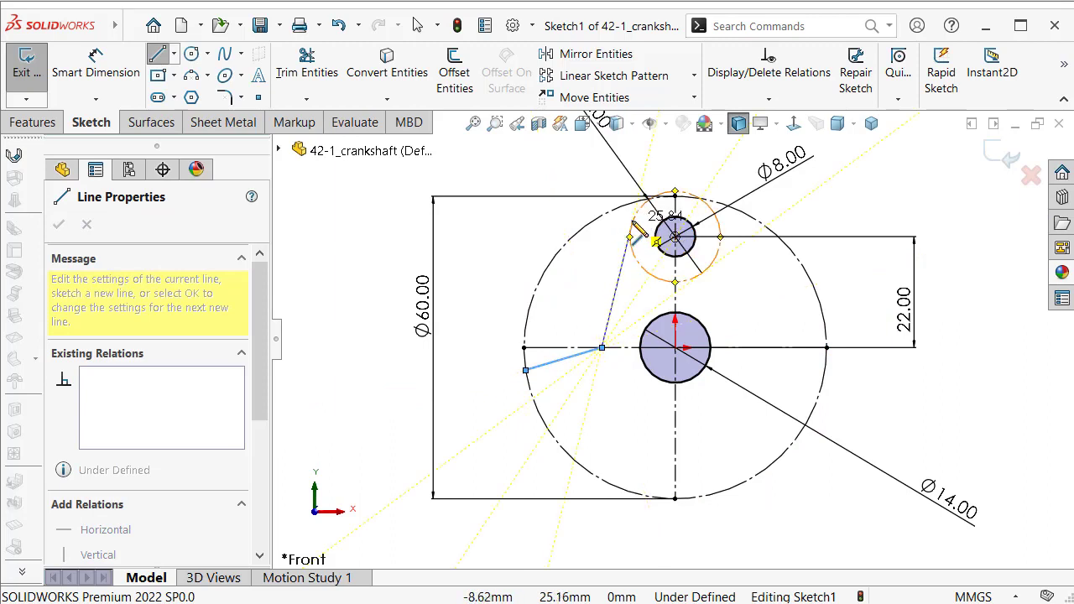
click(633, 221)
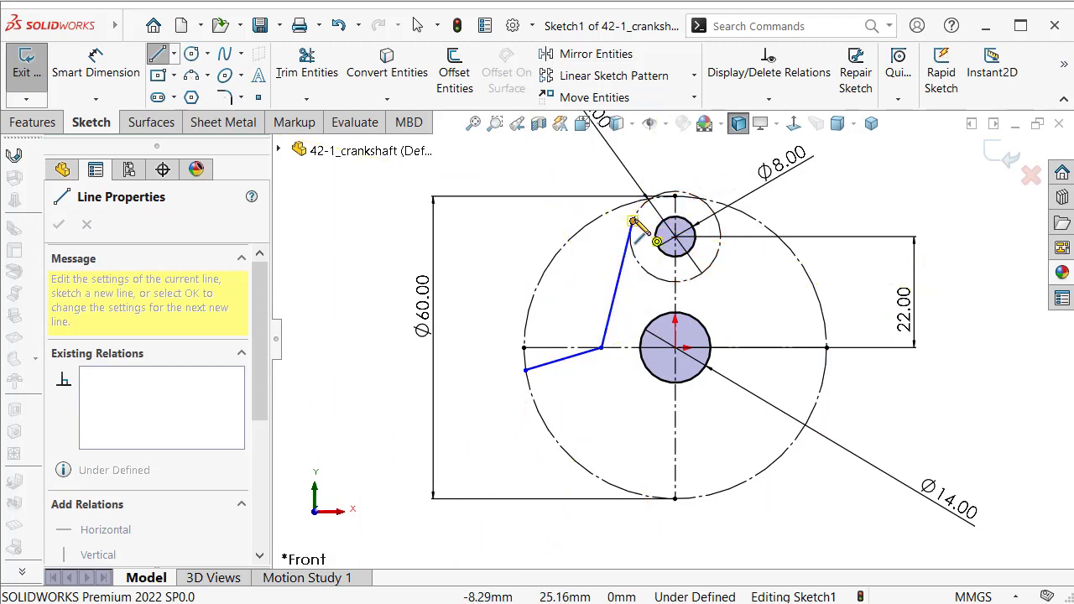
click(718, 223)
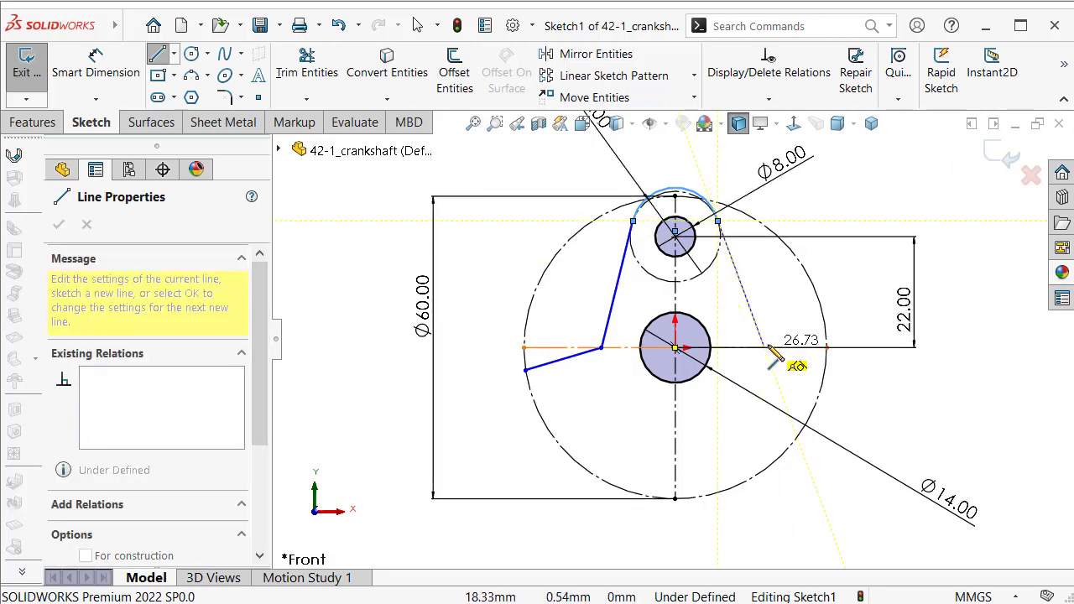
click(764, 347)
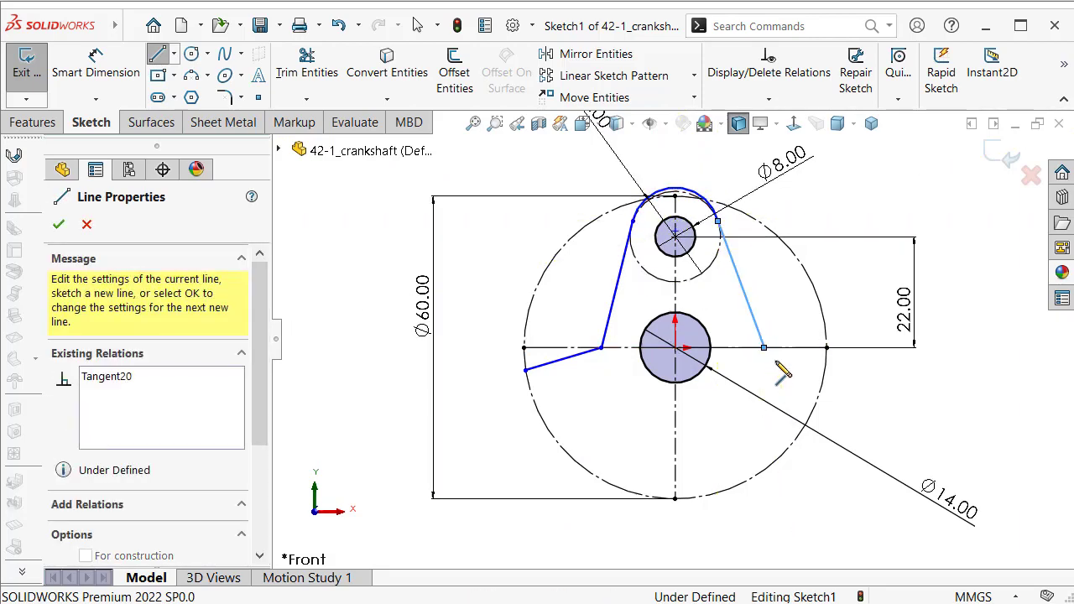
click(826, 375)
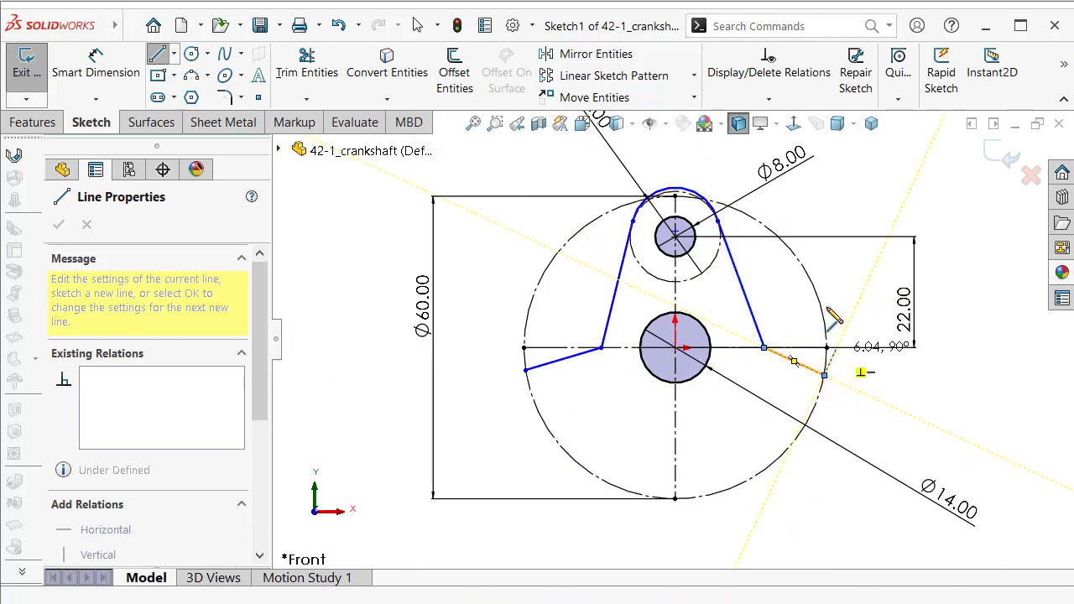
key(Escape)
scroll(646, 174, down, 3)
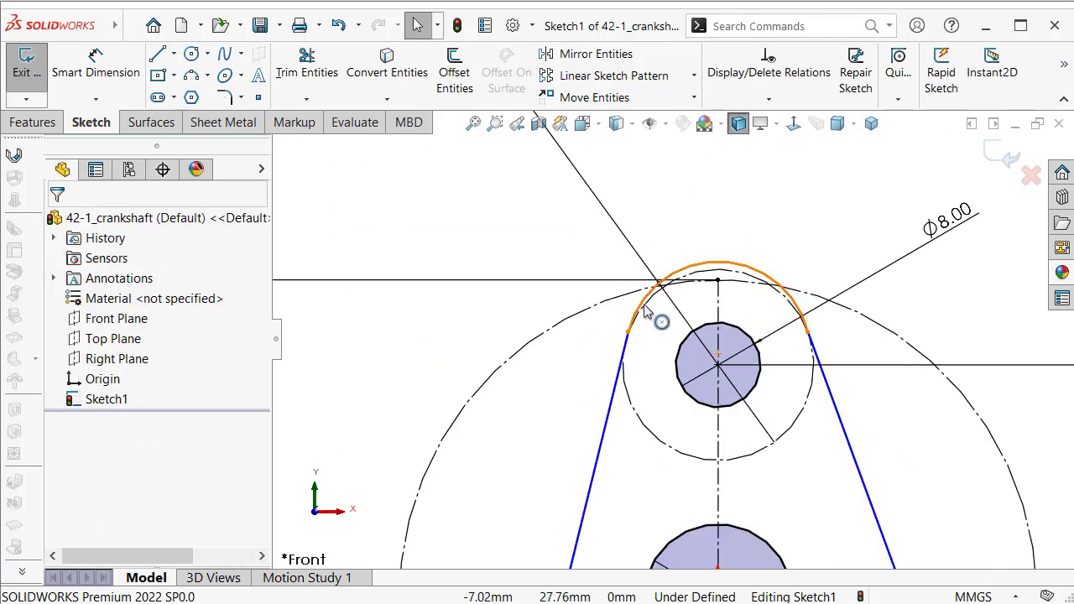
Make the top arc coradial with the Ø18 construction circle.
click(646, 312)
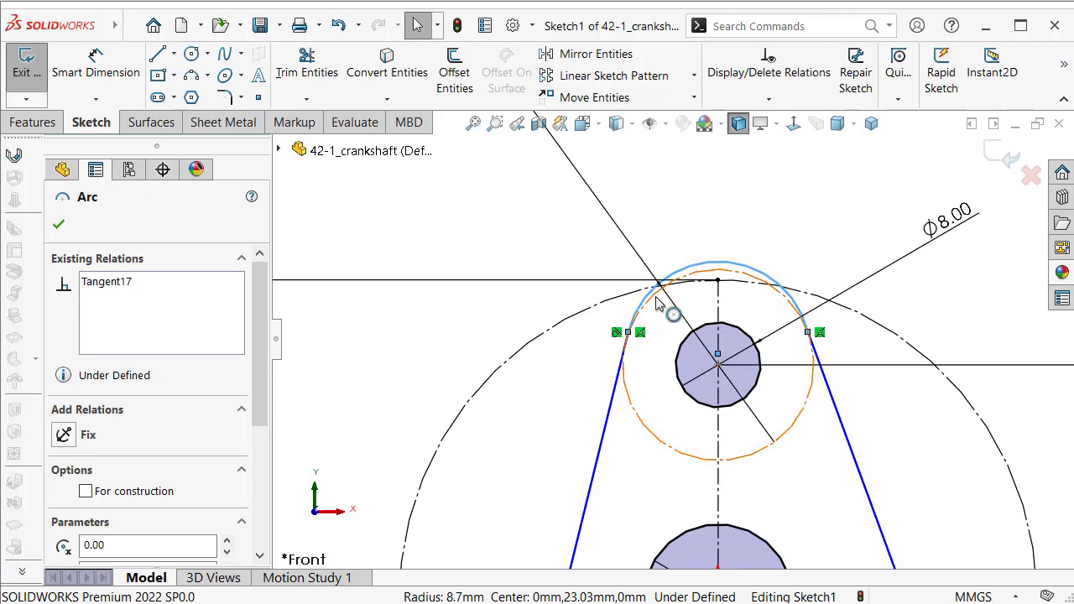
ctrl+click(659, 304)
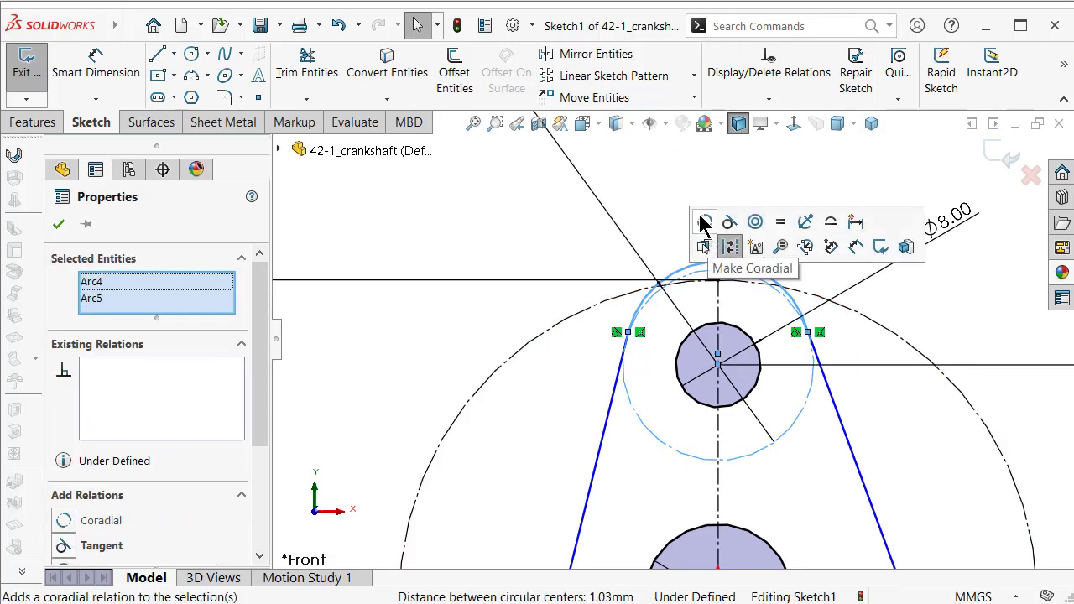
click(704, 221)
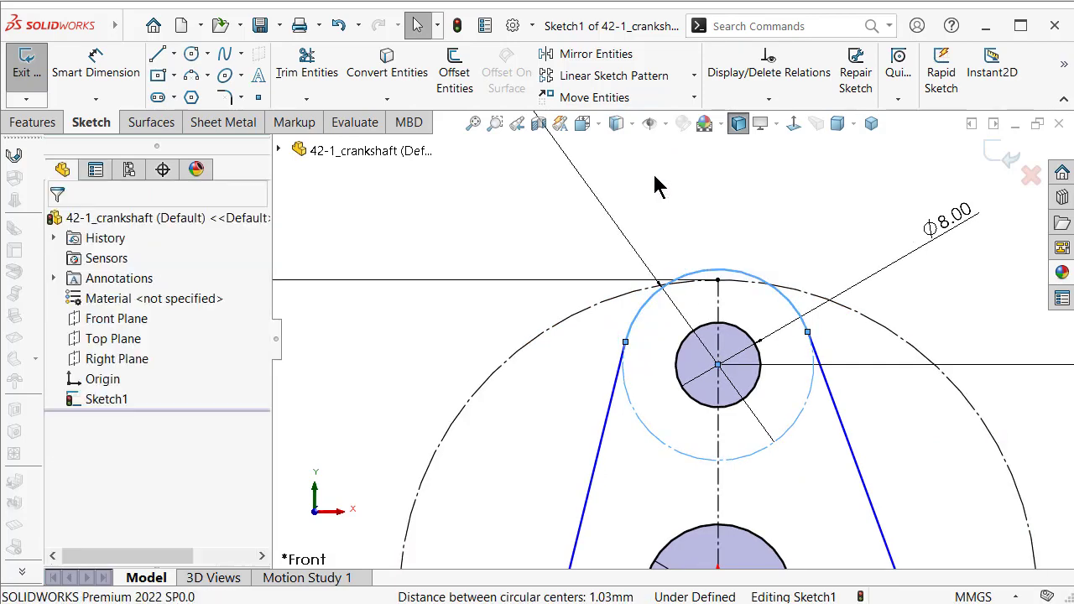
Make the arc's two tangent endpoints symmetric about the vertical centerline.
click(625, 343)
ctrl+click(721, 449)
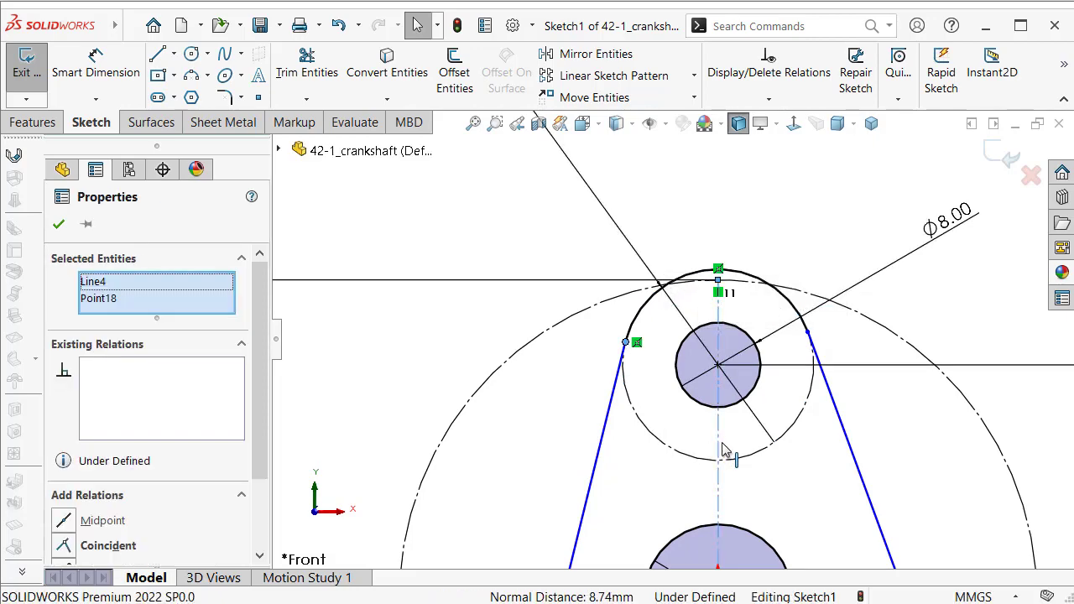
ctrl+click(807, 333)
click(859, 275)
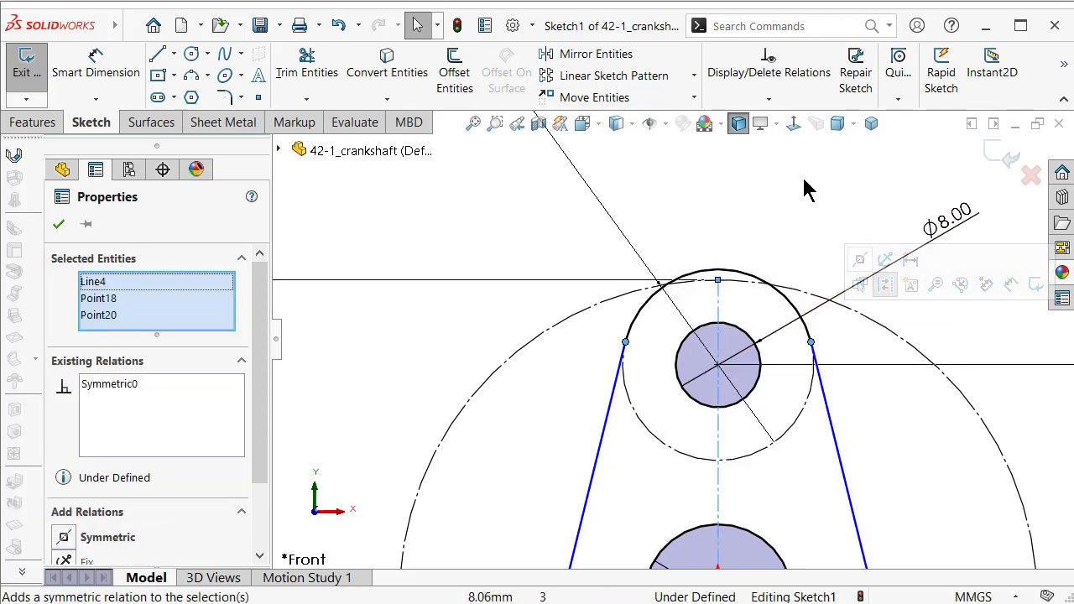
click(801, 180)
scroll(781, 300, up, 3)
Dimension the distance between the two lower vertices to 30 mm.
key(s)
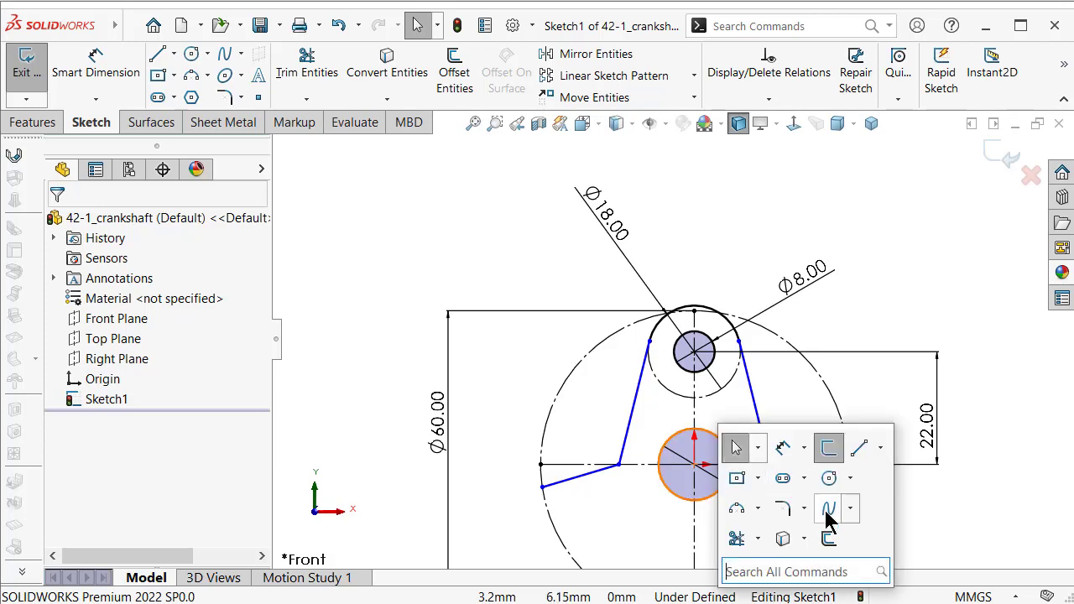
click(793, 448)
click(618, 464)
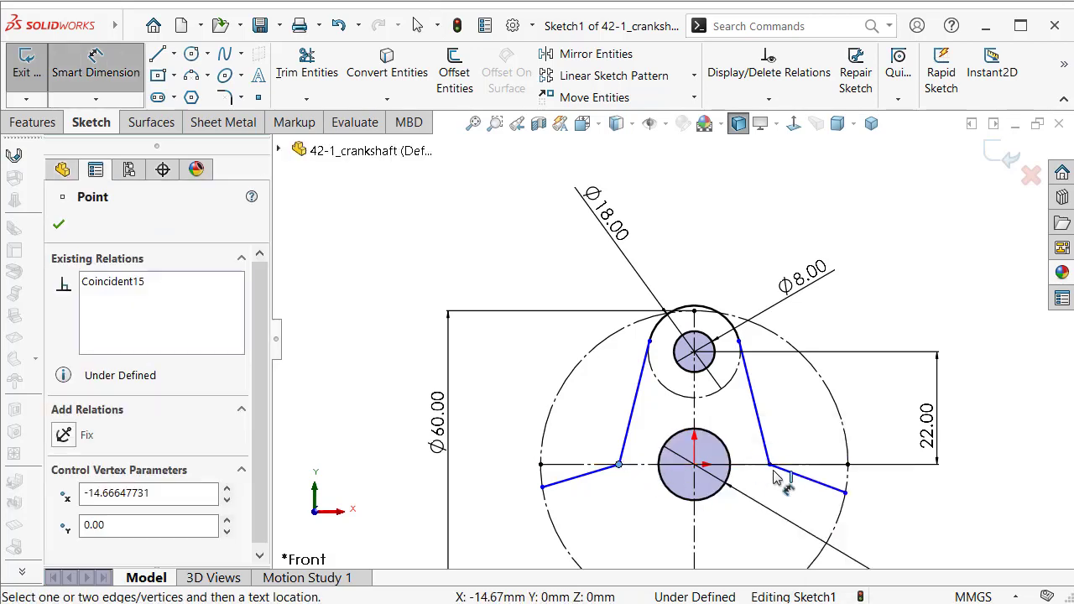
click(771, 464)
click(731, 530)
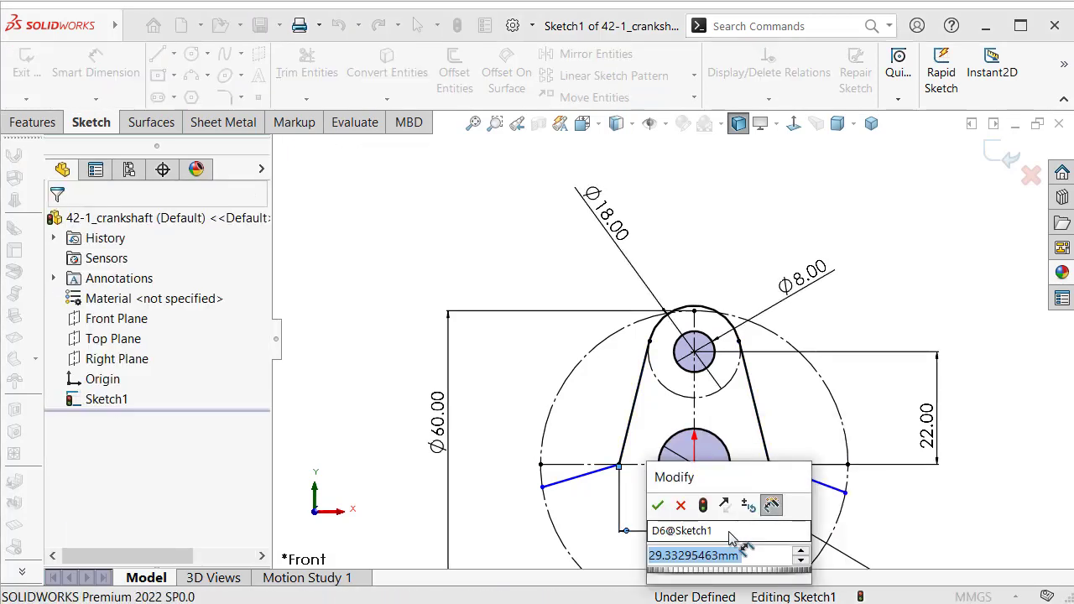
text(30)
key(Return)
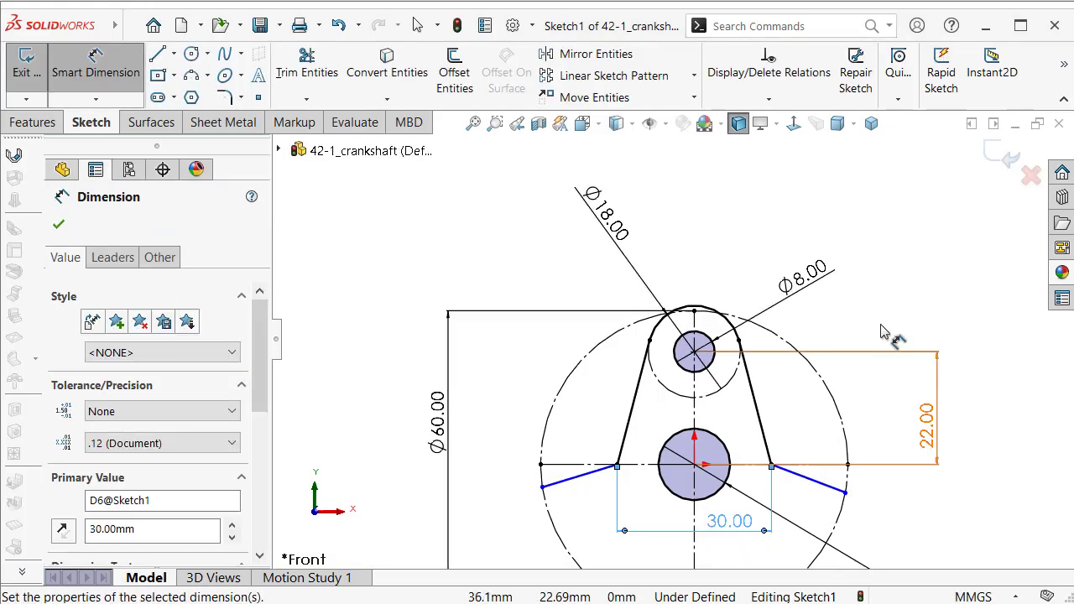
click(913, 267)
Set a 170° angle between the left slanted outer line and the horizontal centerline.
key(s)
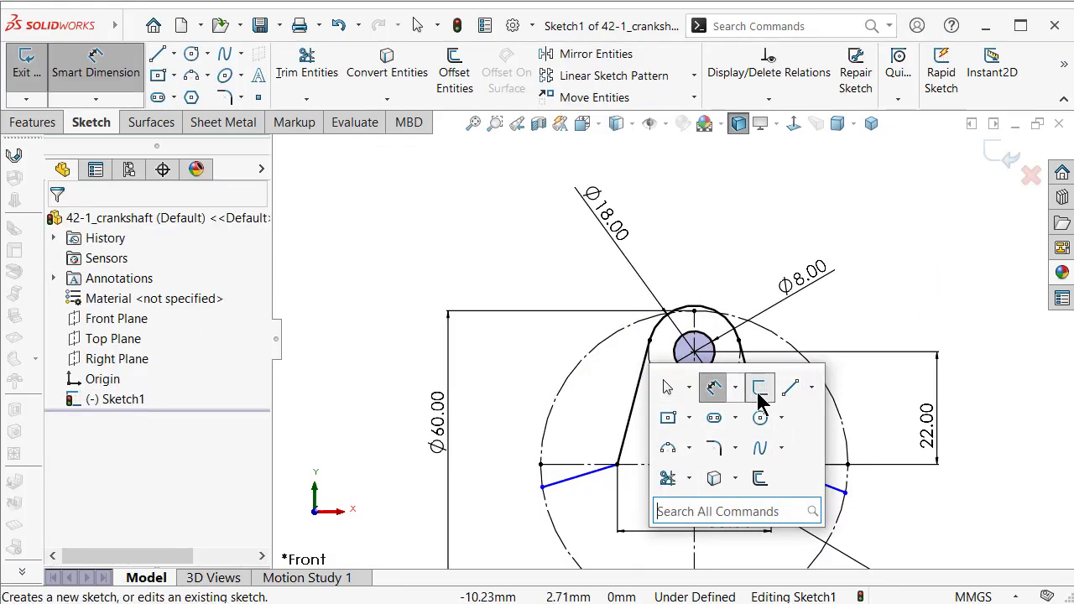
click(522, 292)
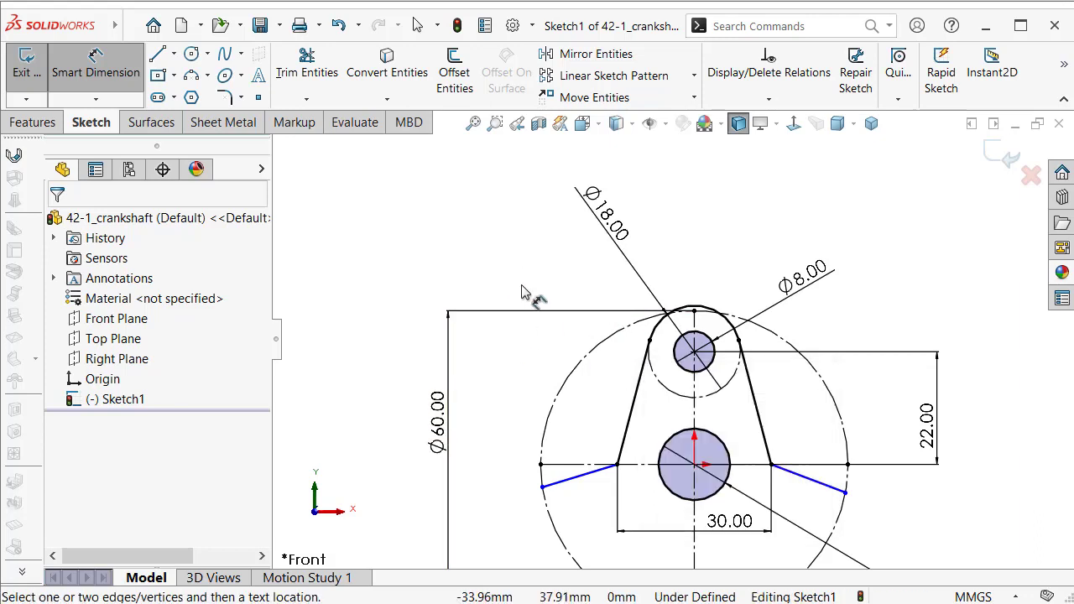
click(590, 481)
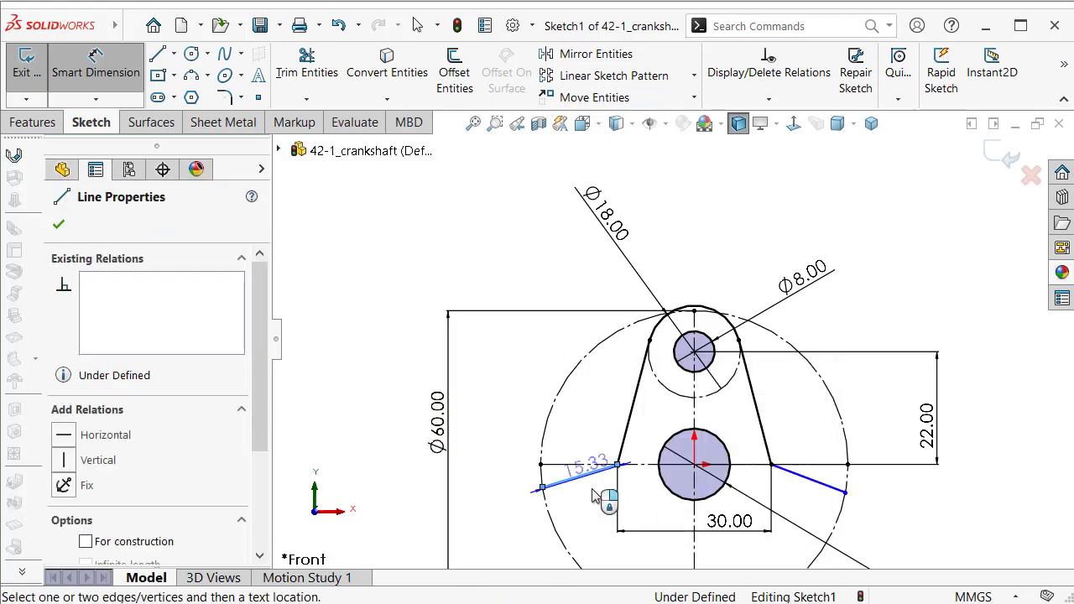
click(635, 466)
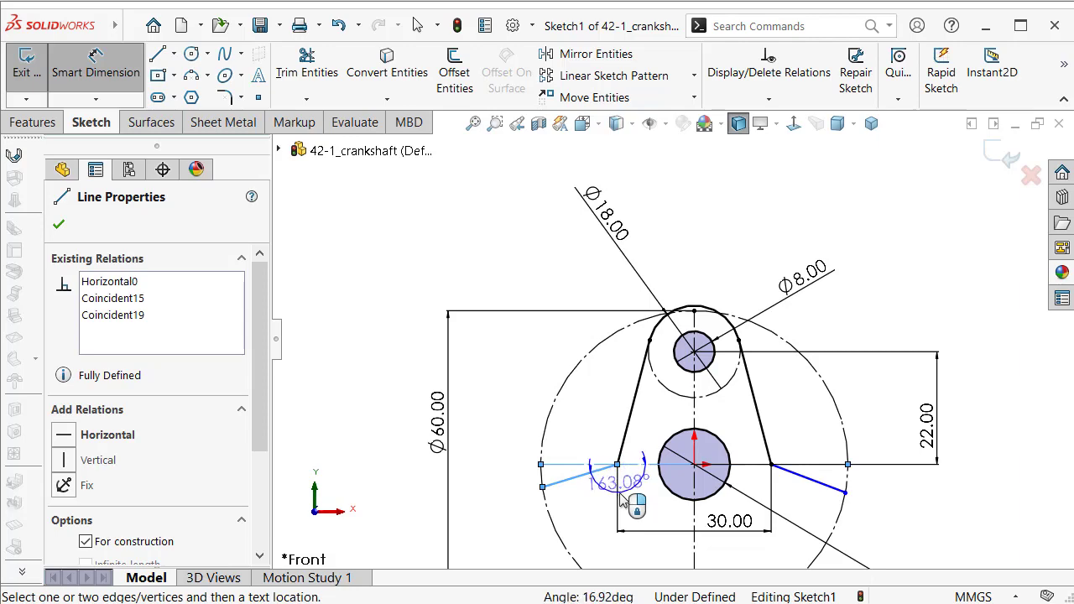
click(612, 497)
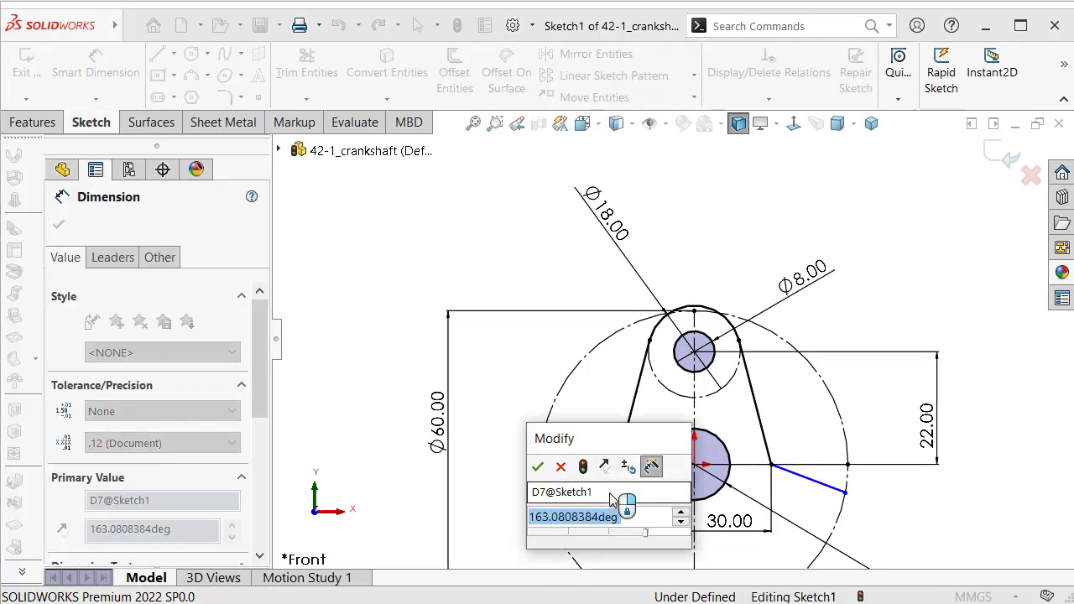
text(170)
key(Return)
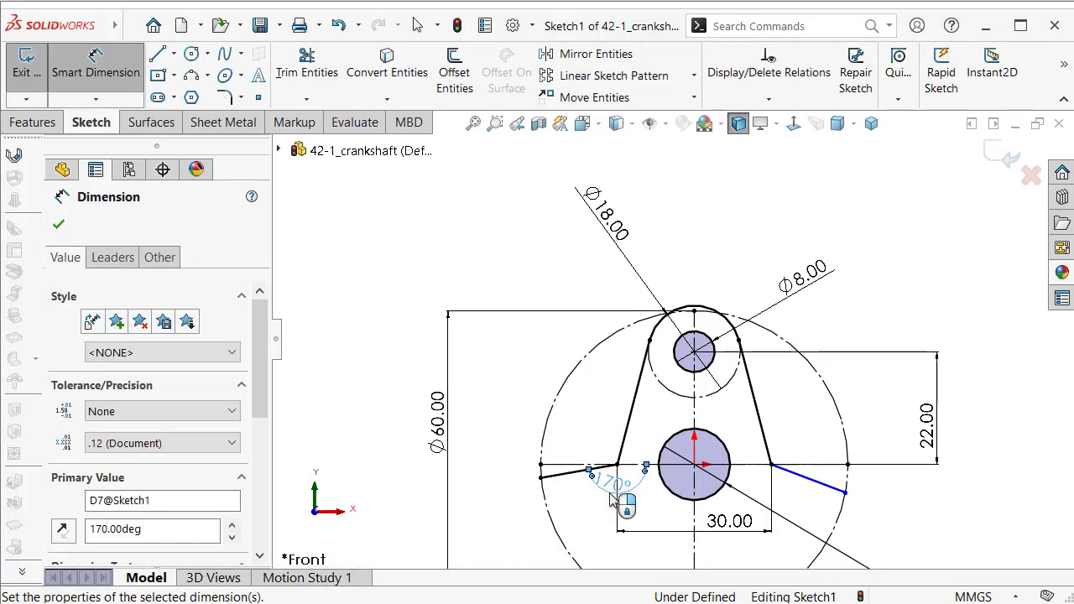
key(Escape)
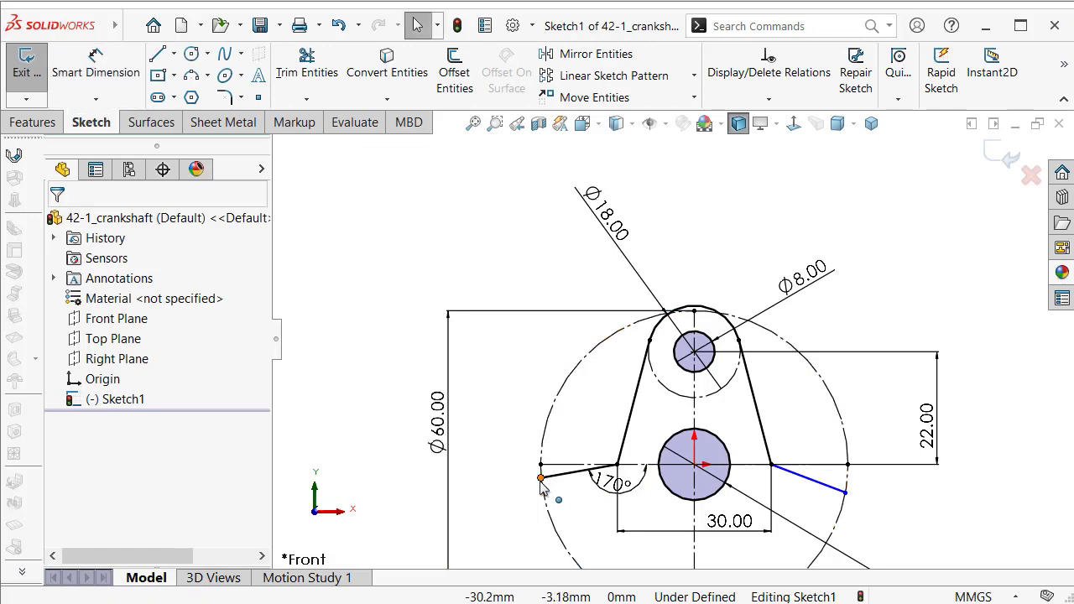
Make the left and right outer line end points symmetric about the vertical centerline.
click(542, 480)
ctrl+click(695, 411)
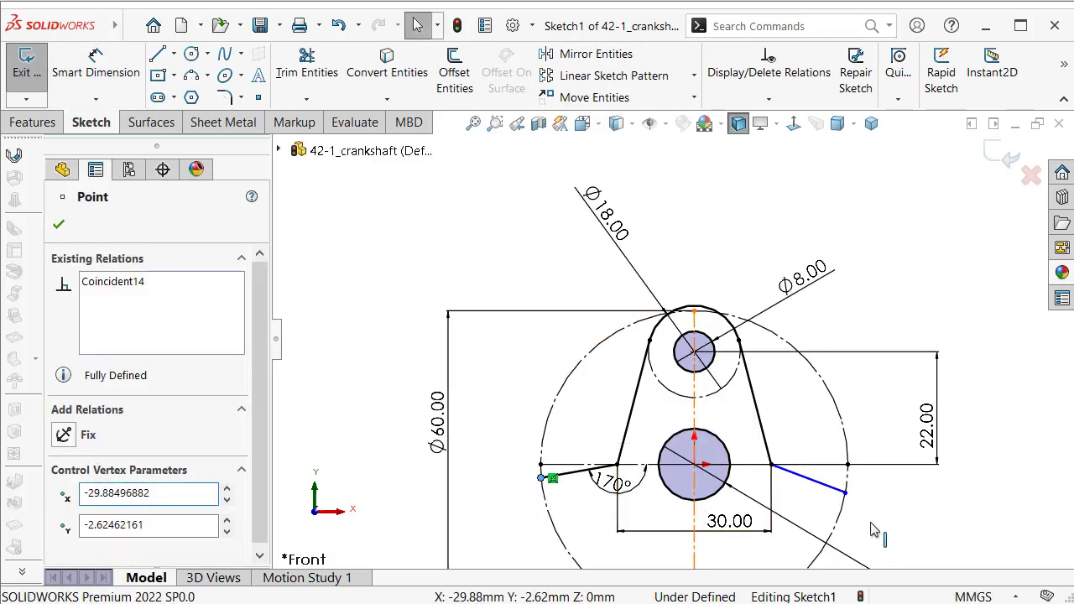
ctrl+click(852, 501)
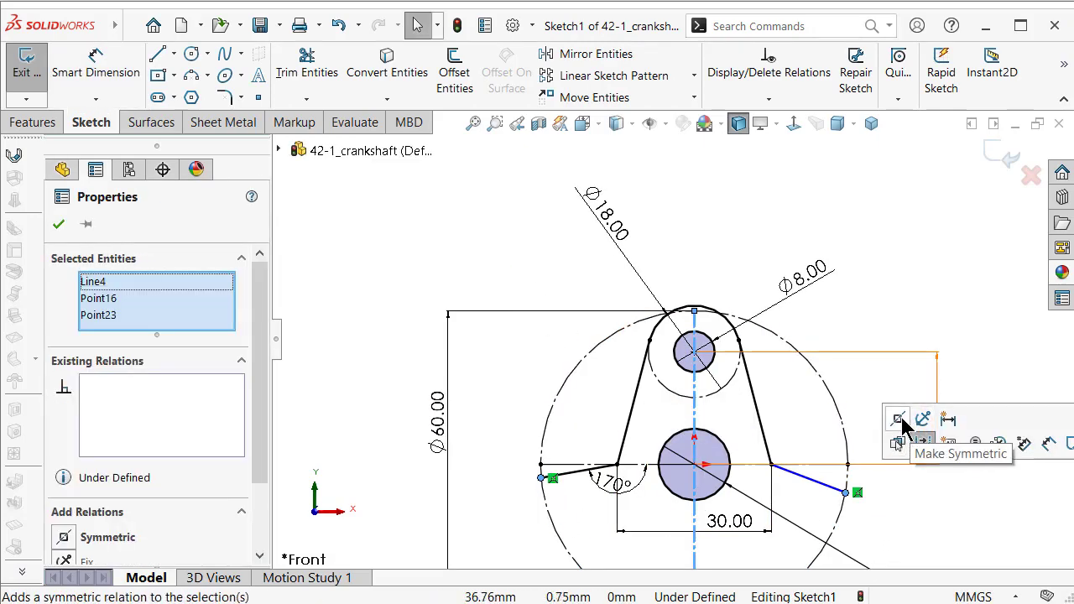
click(951, 256)
Draw a circle centred on the origin just around the Ø14 shaft circle.
key(s)
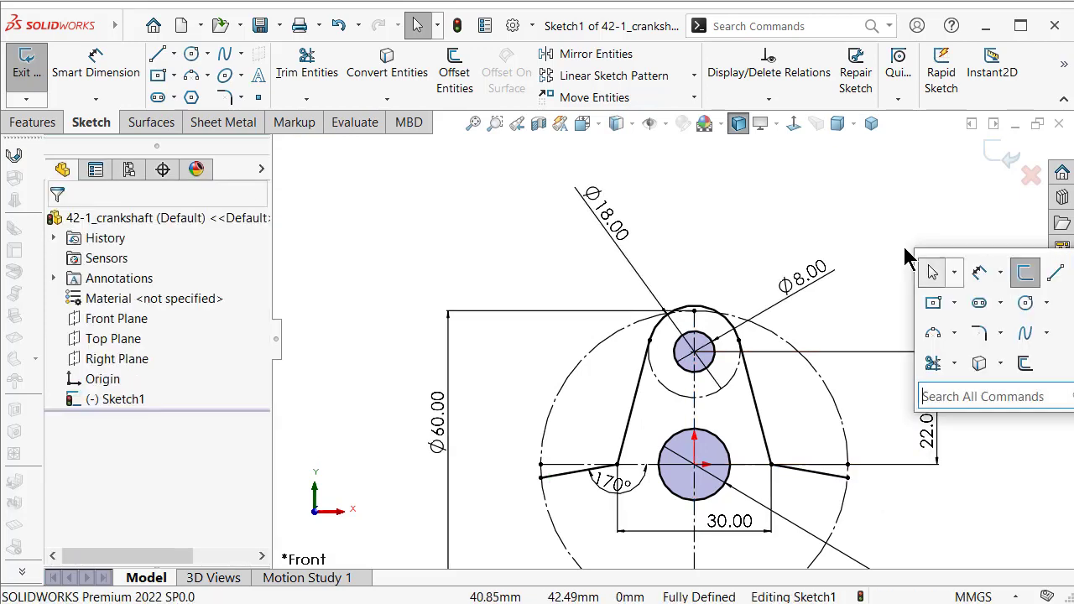
click(1025, 302)
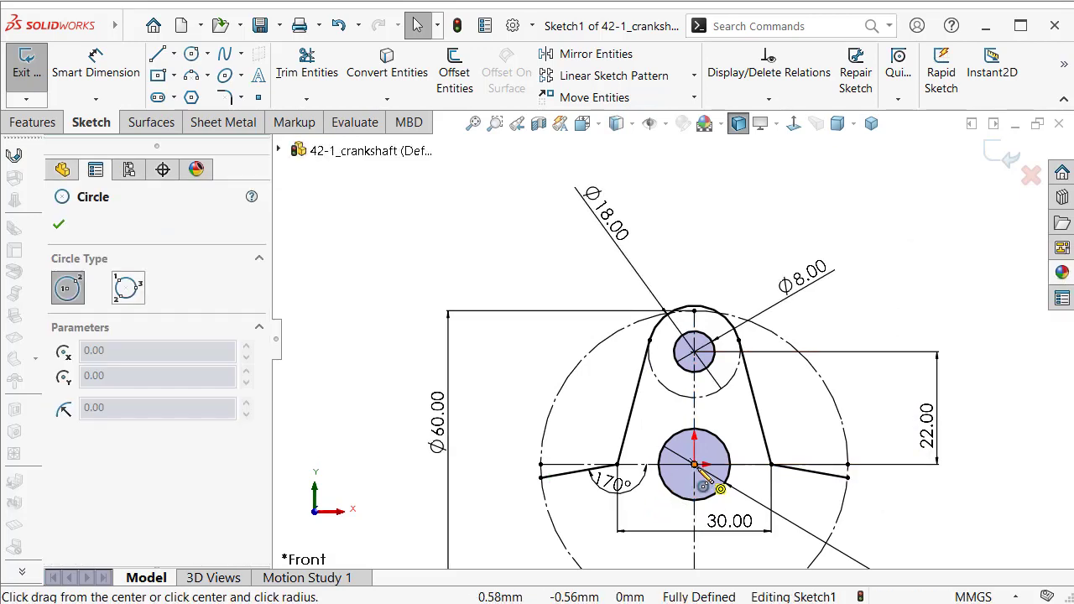
click(695, 464)
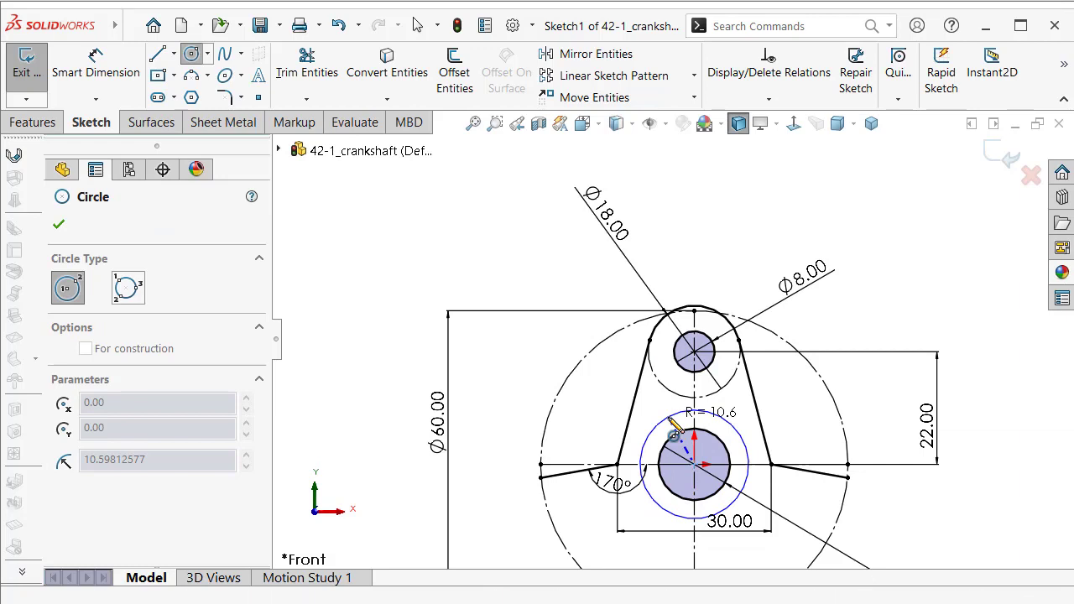
click(675, 434)
key(Escape)
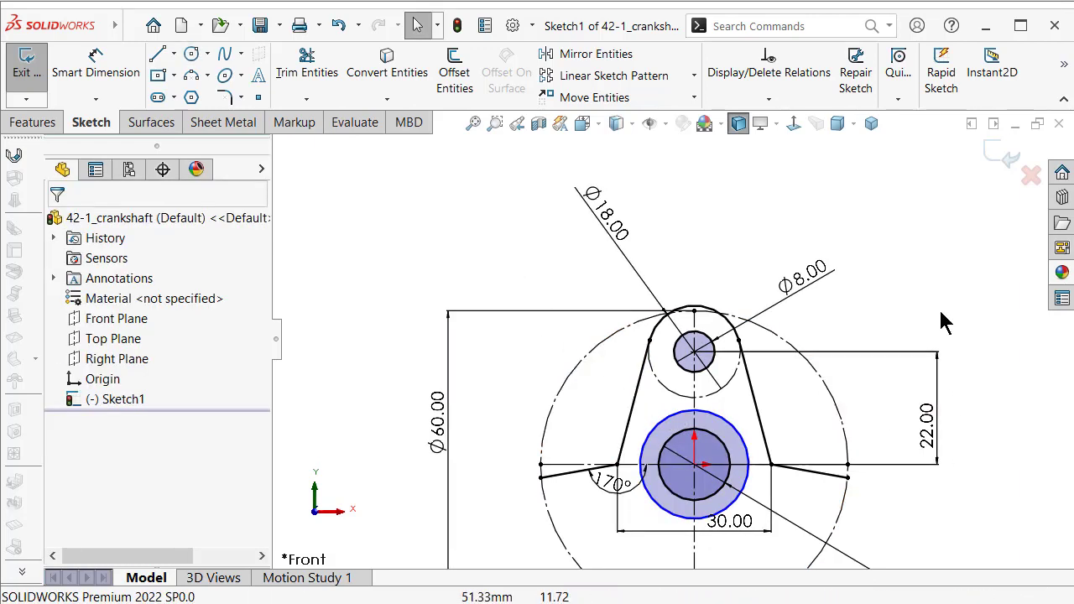
Dimension the new circle to Ø20 and switch to the isometric view.
key(d)
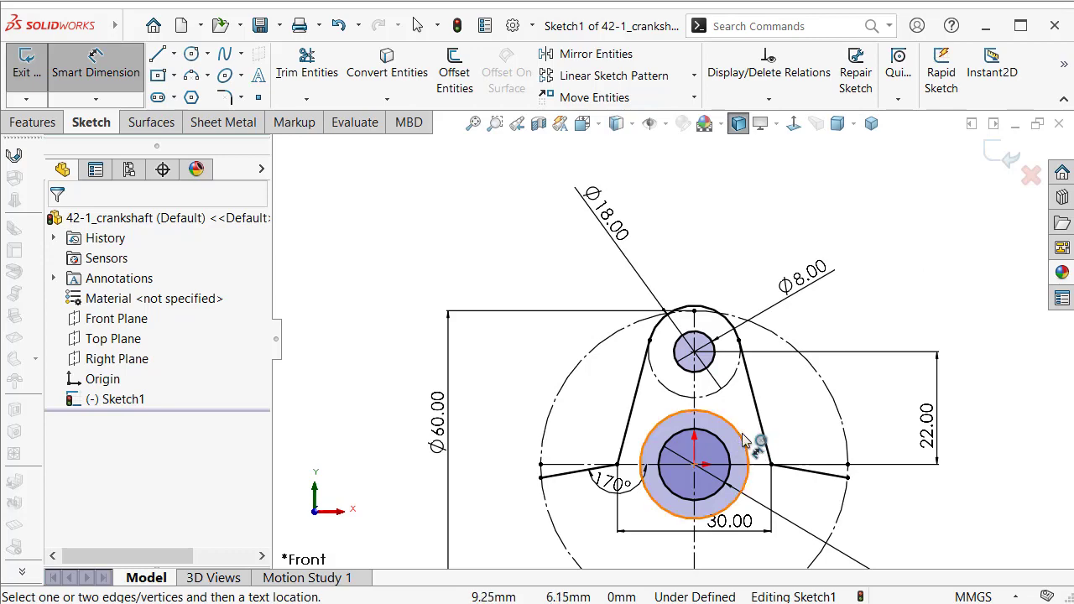
click(742, 441)
click(928, 535)
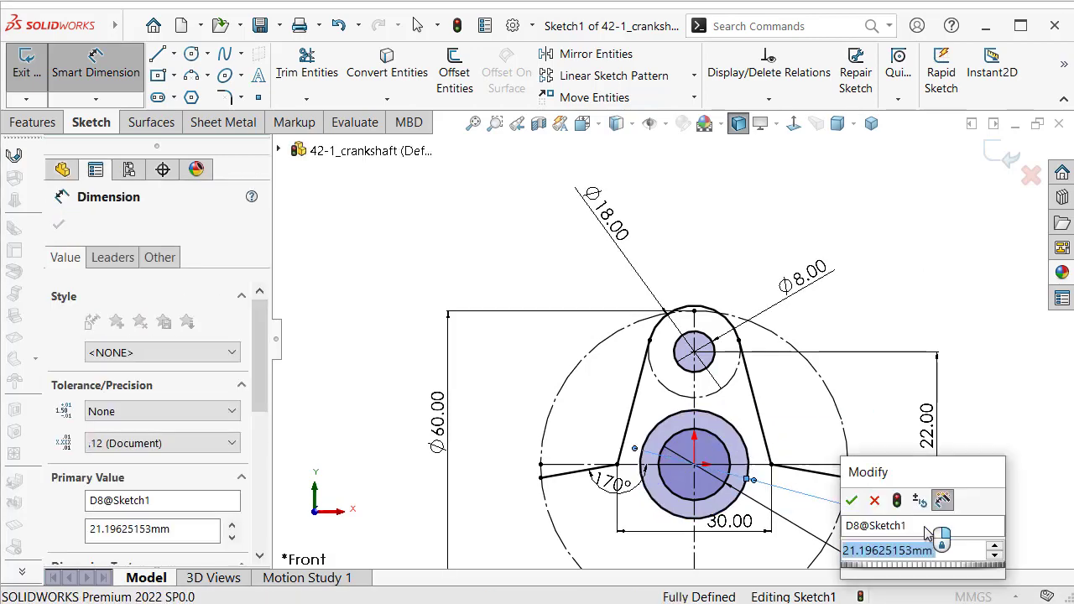
text(20)
key(Return)
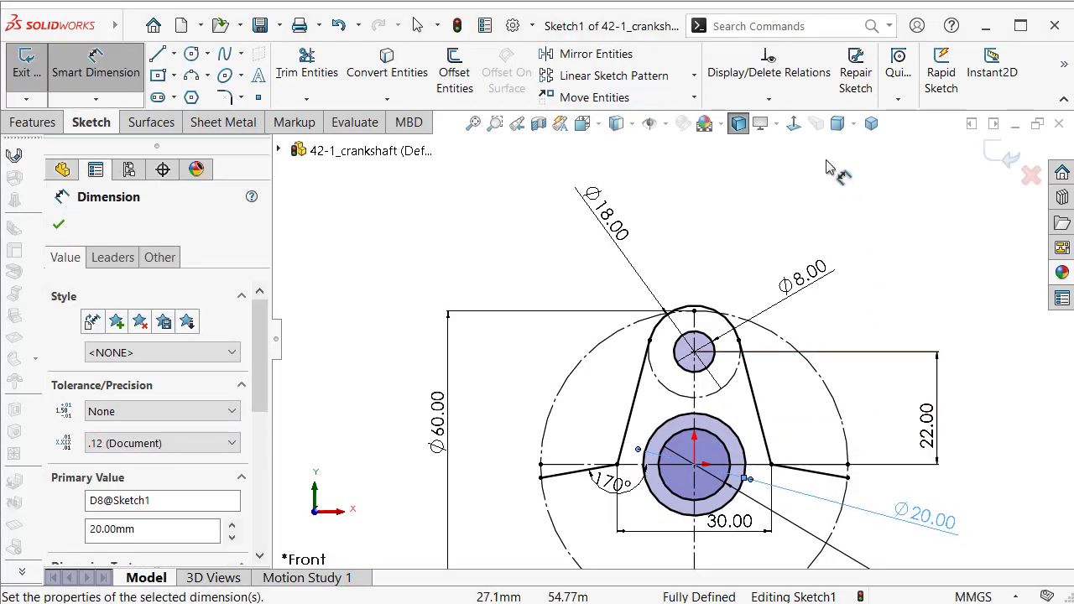
click(871, 124)
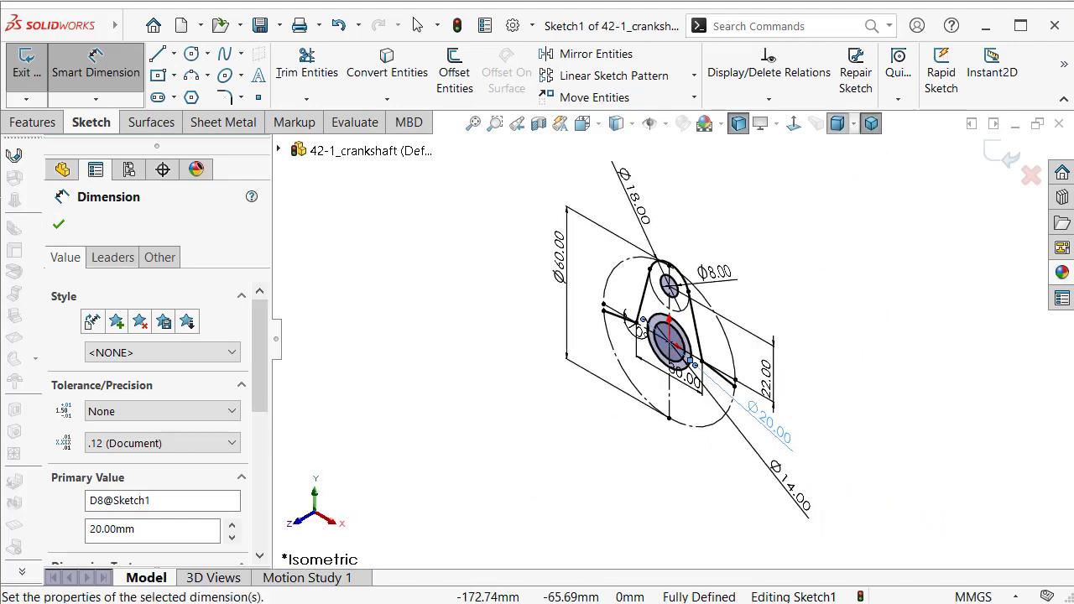
Start an Extruded Boss/Base from the Features tab, then cancel it.
click(33, 126)
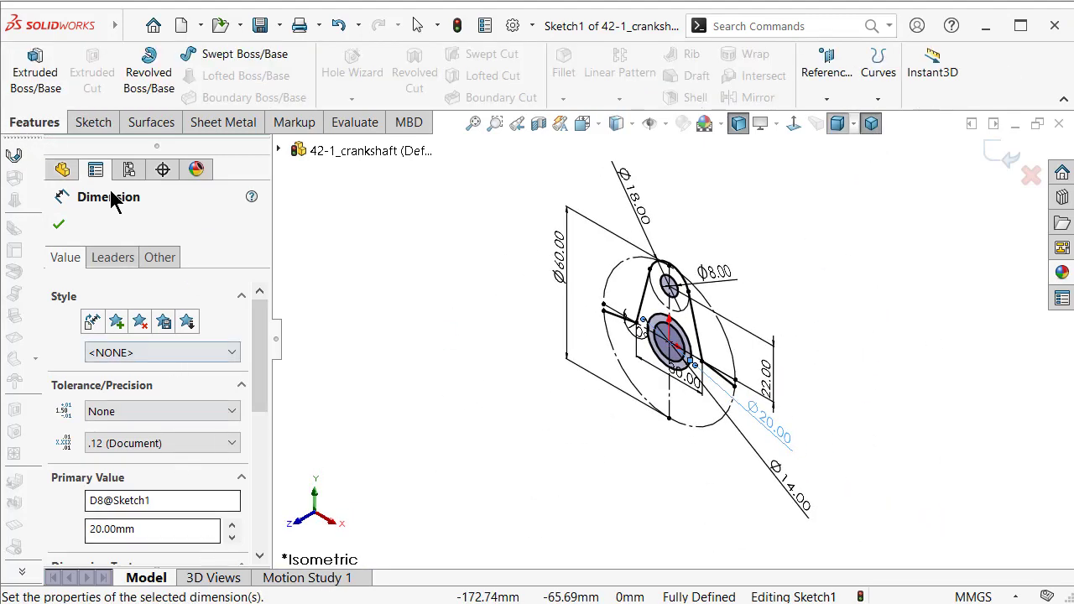
click(35, 55)
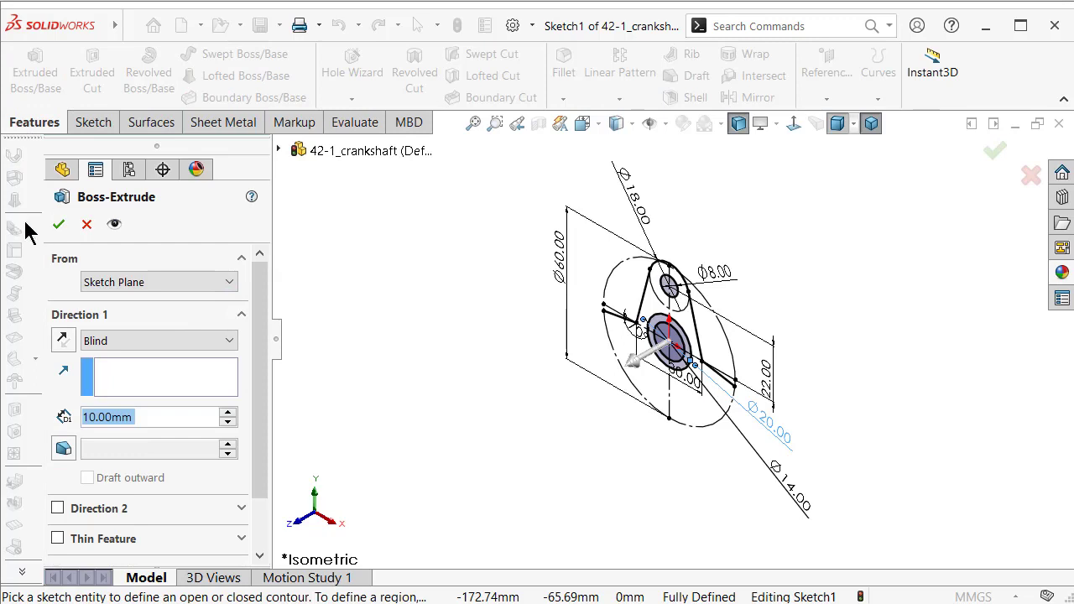
click(1032, 174)
Draw an R30 3-point arc between the outer line ends along the bottom of the Ø60 circle.
key(s)
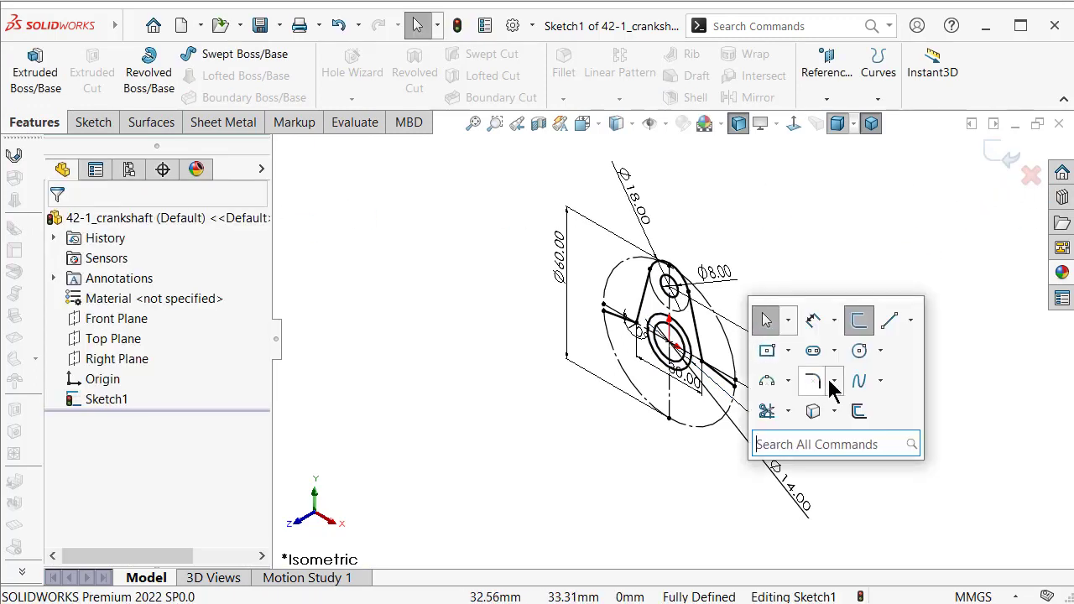
click(766, 382)
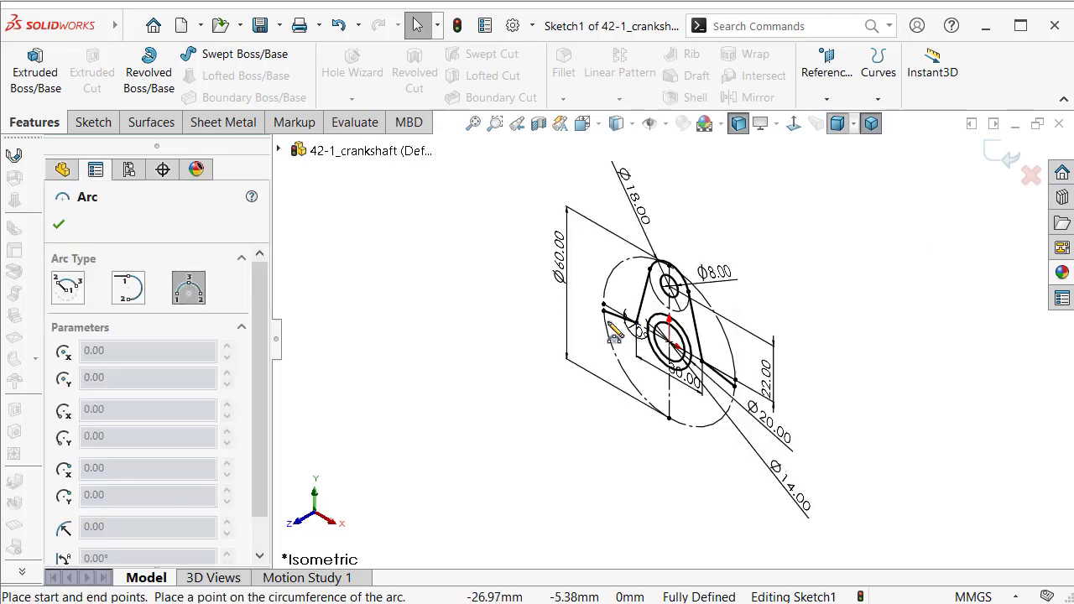
click(619, 331)
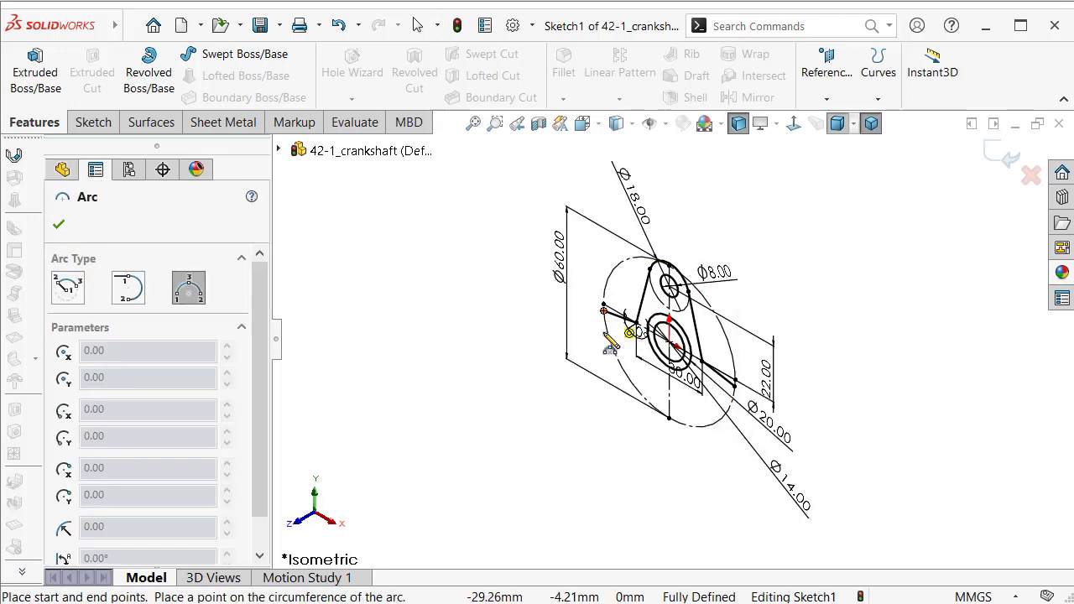
click(742, 396)
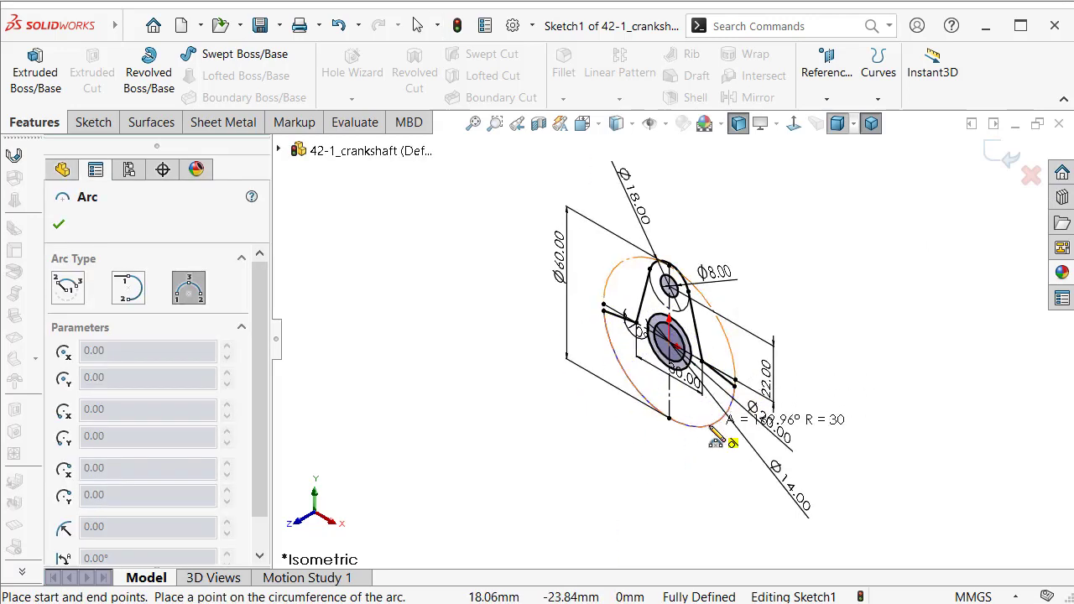
click(711, 431)
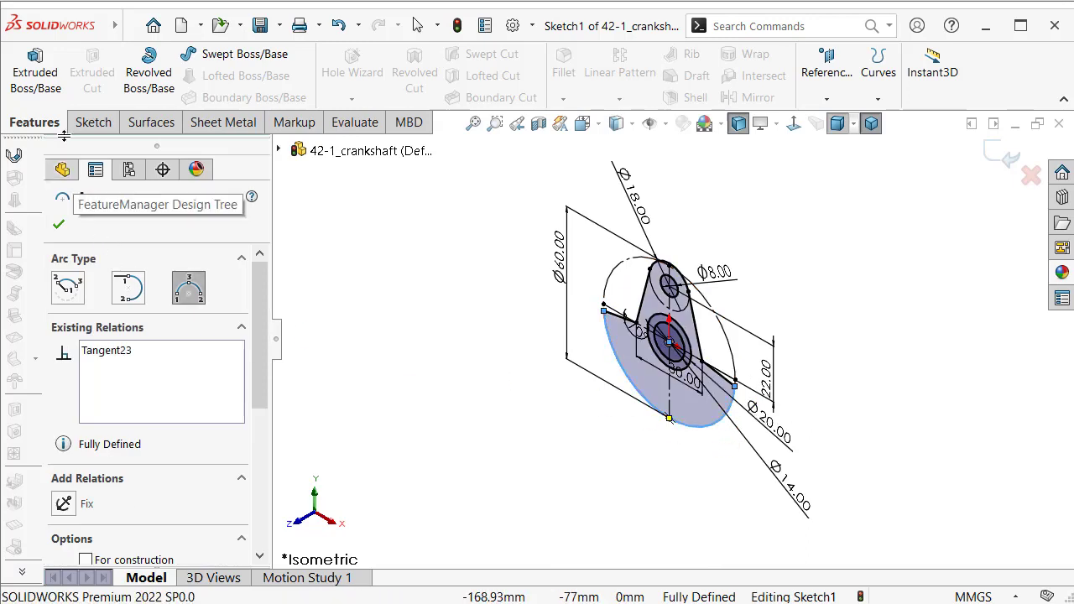
Extrude both web sketch regions as Selected Contours to a 12.5 mm blind depth.
click(37, 71)
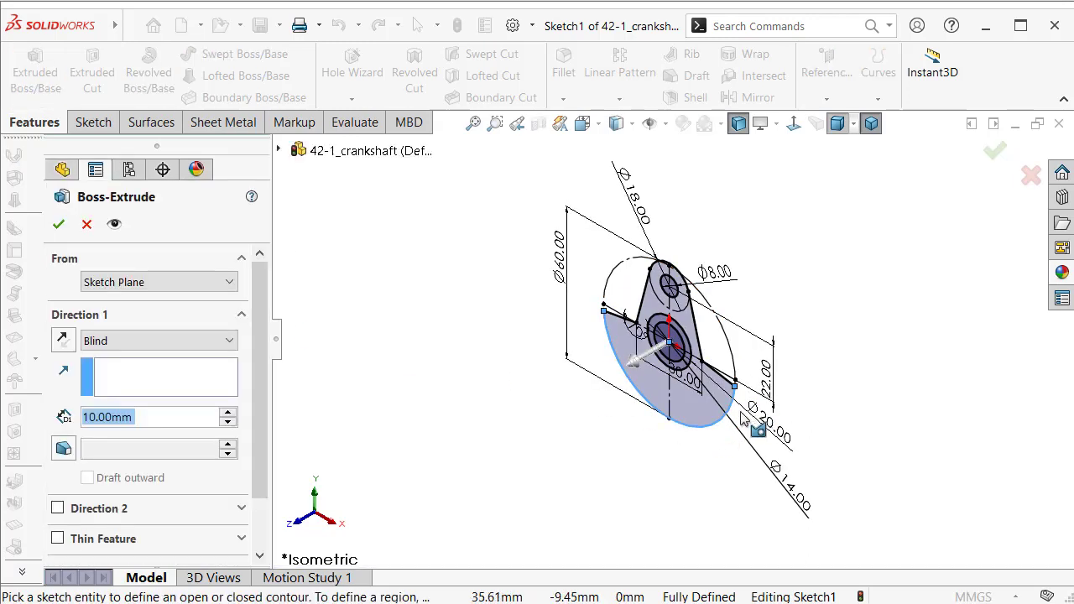
drag(257, 412, 259, 473)
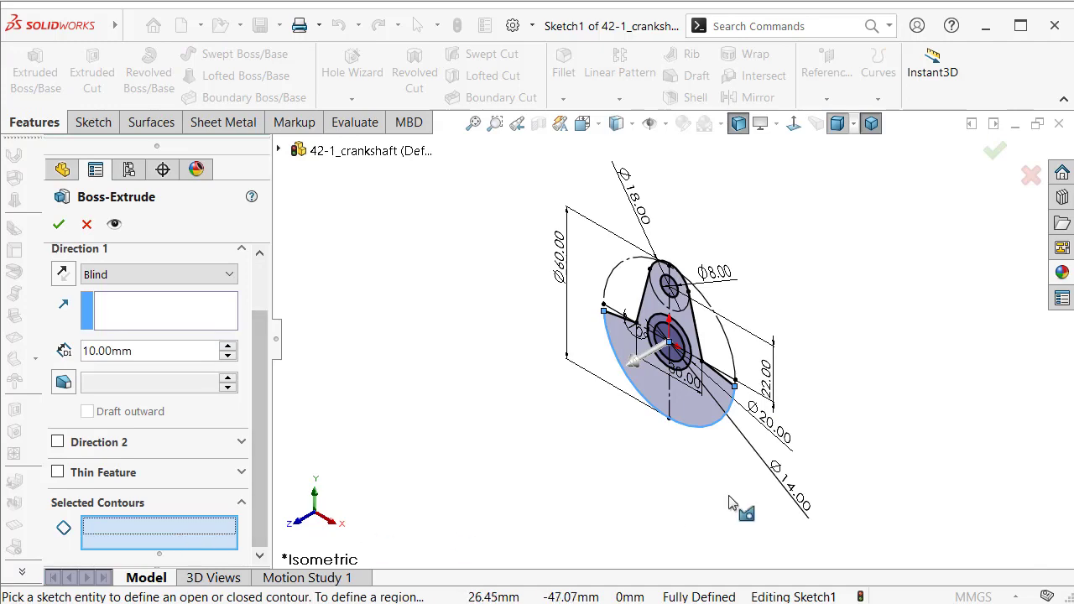
scroll(718, 452, down, 2)
click(680, 270)
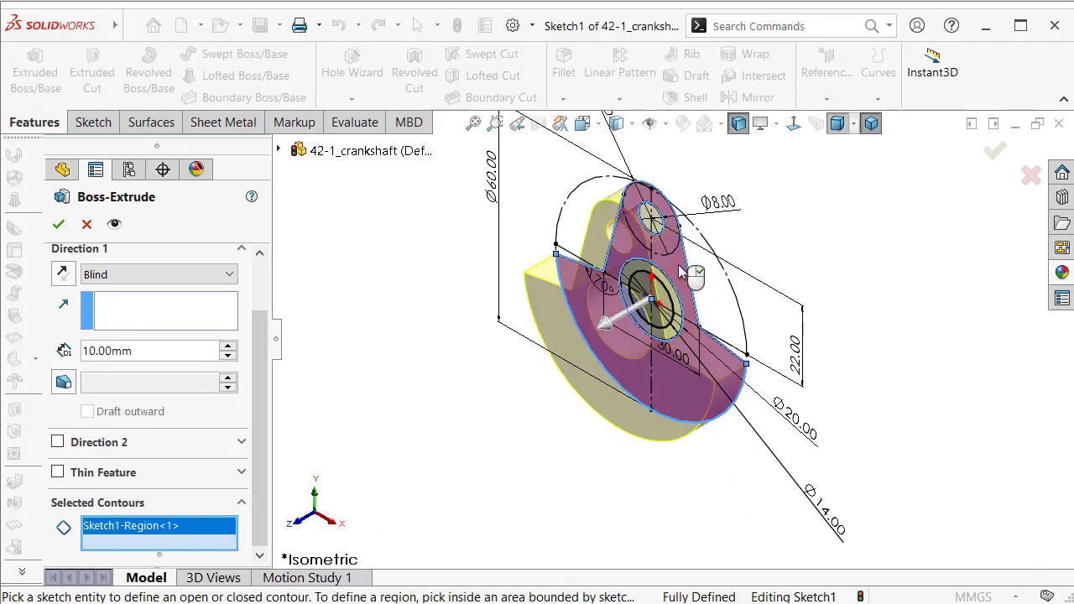
scroll(678, 273, down, 2)
scroll(672, 340, down, 2)
click(659, 338)
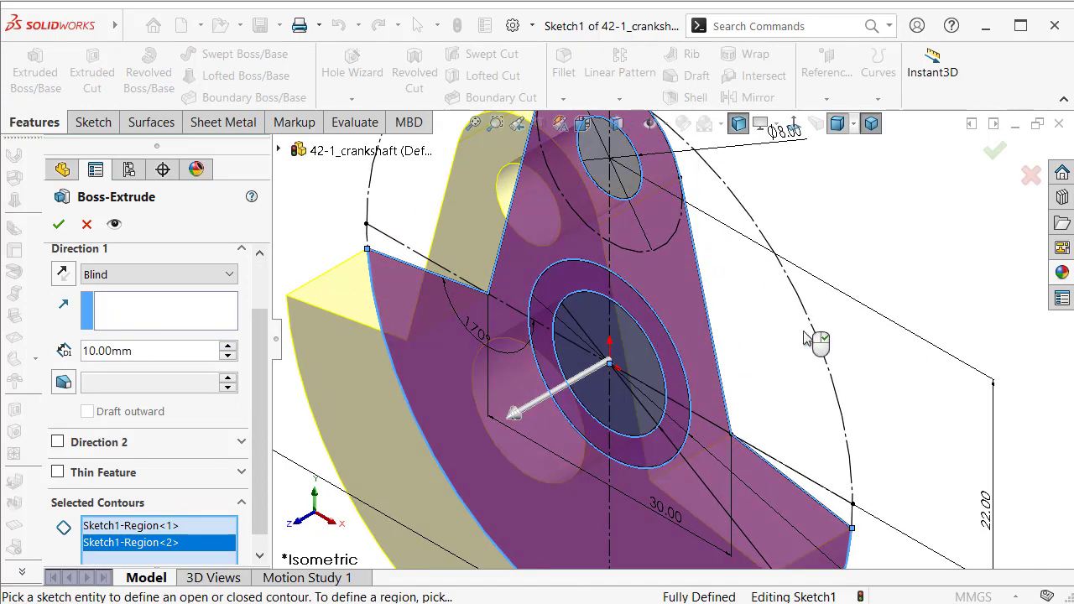
key(f)
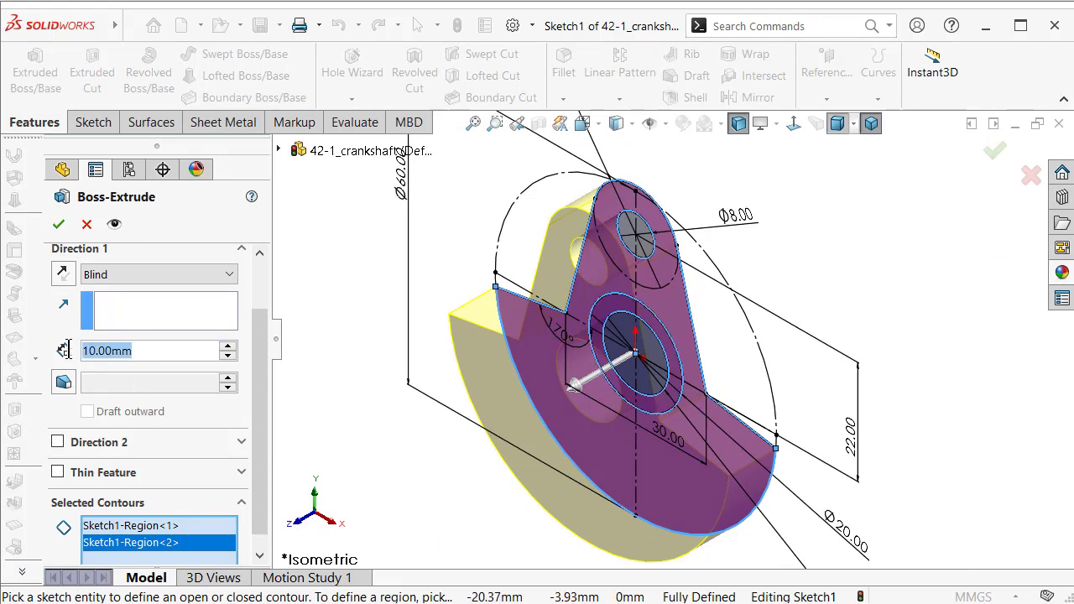
text(12.5)
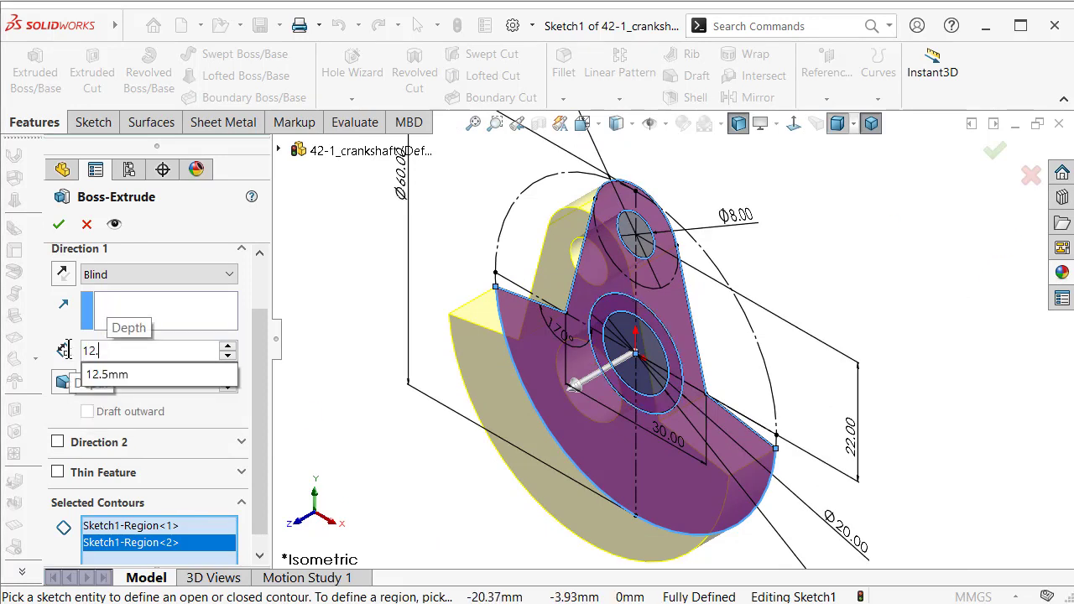
key(Return)
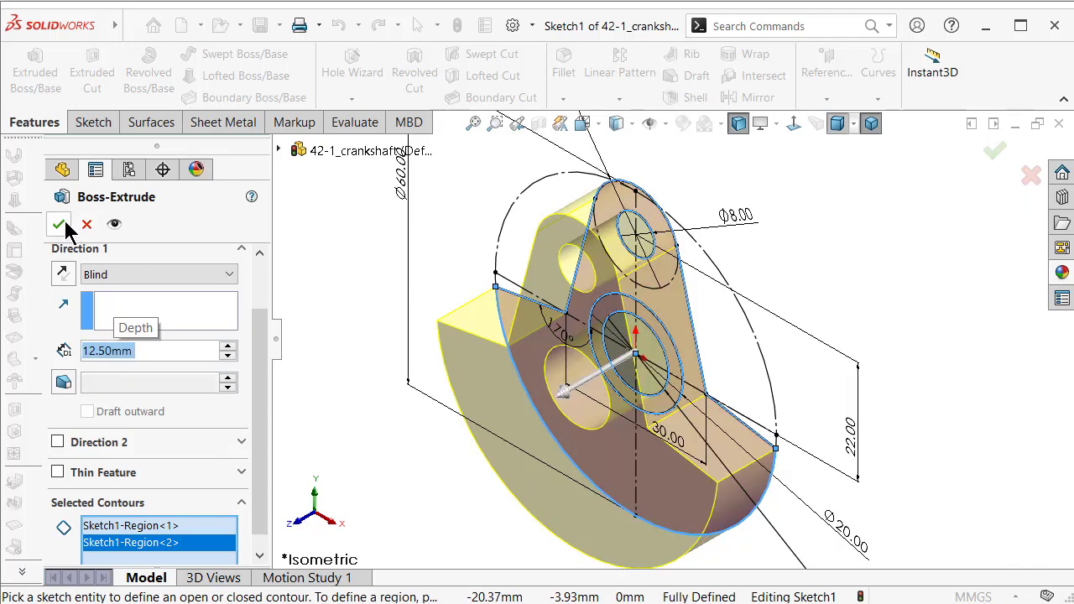
click(63, 225)
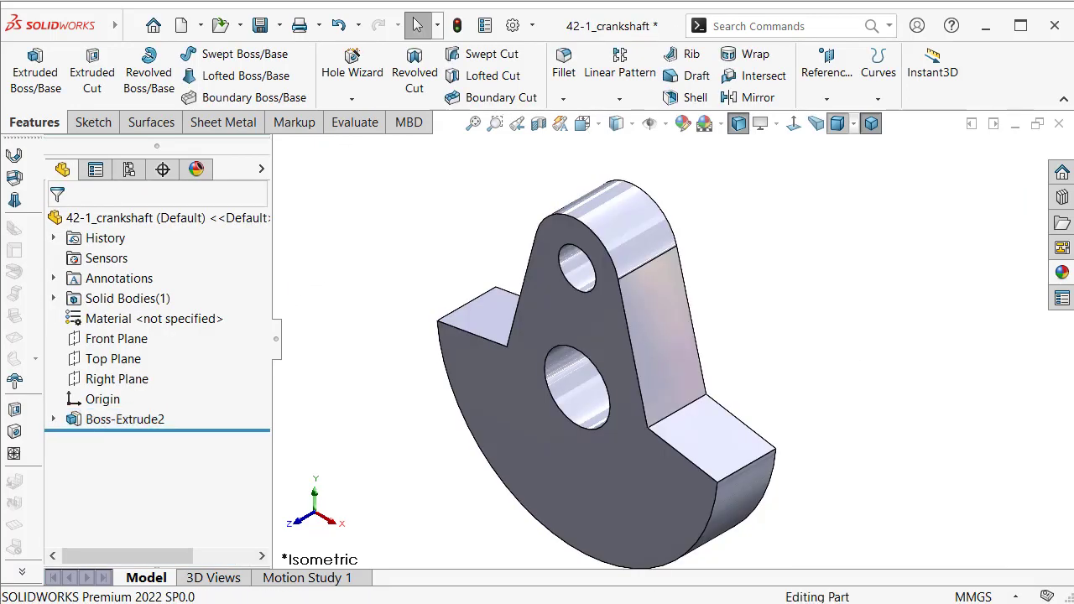
Apply the cast iron appearance from Metal > Iron to the whole crank web.
click(1062, 272)
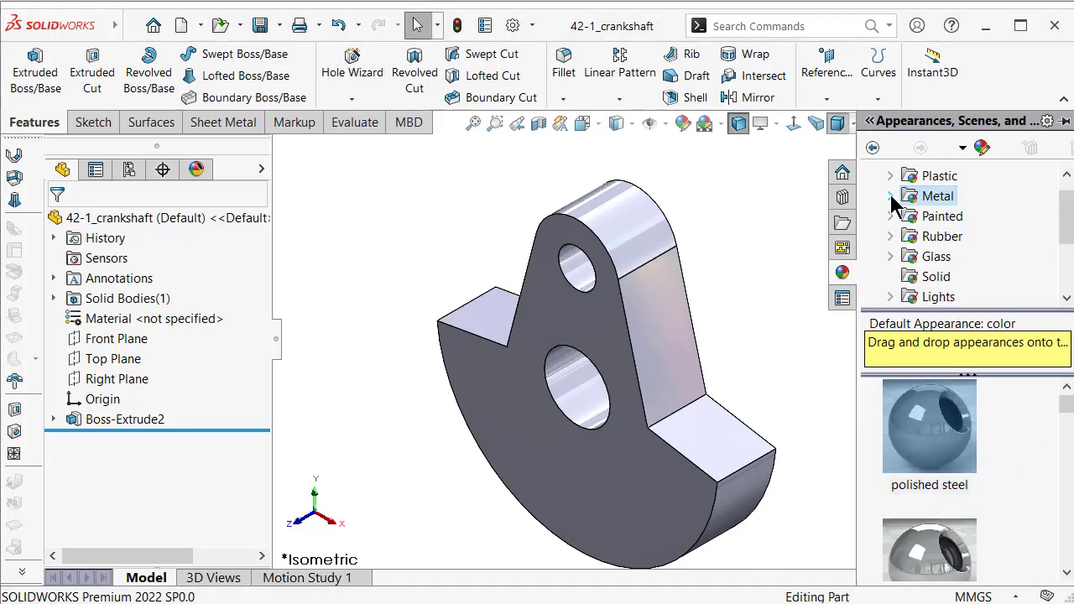
click(891, 195)
click(928, 198)
mouse_move(1068, 405)
mouse_down()
mouse_move(1069, 445)
mouse_move(1071, 434)
mouse_up()
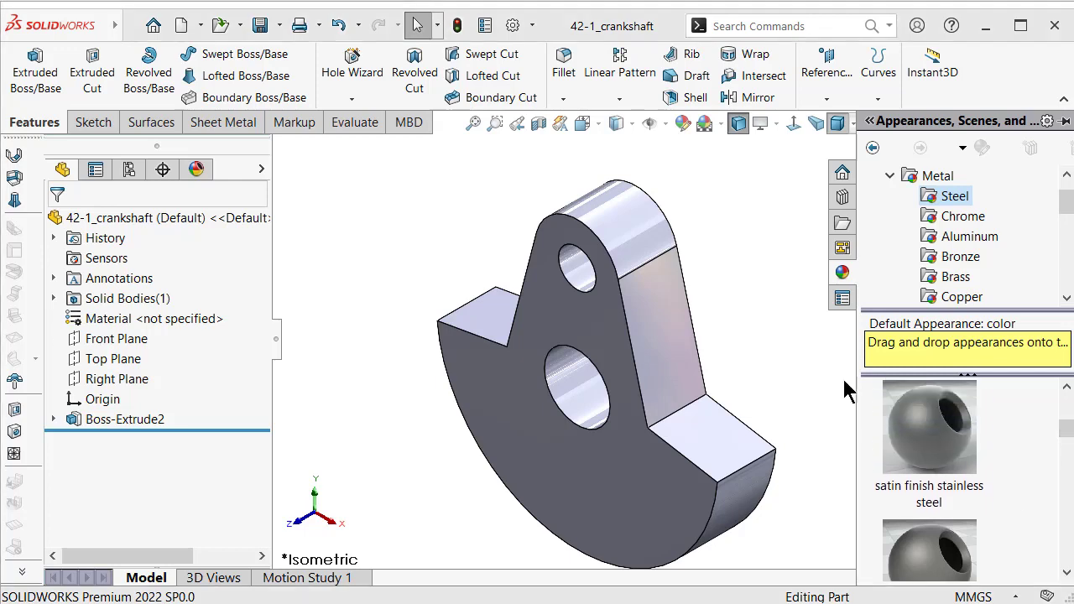
click(900, 177)
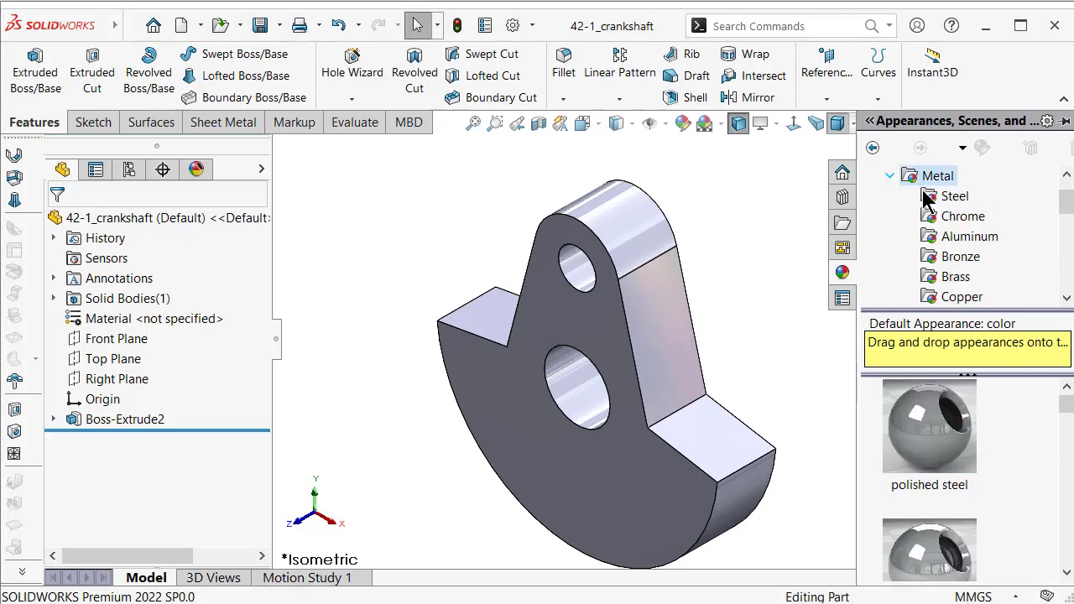
scroll(1068, 205, down, 2)
scroll(1068, 205, down, 1)
scroll(1067, 205, down, 1)
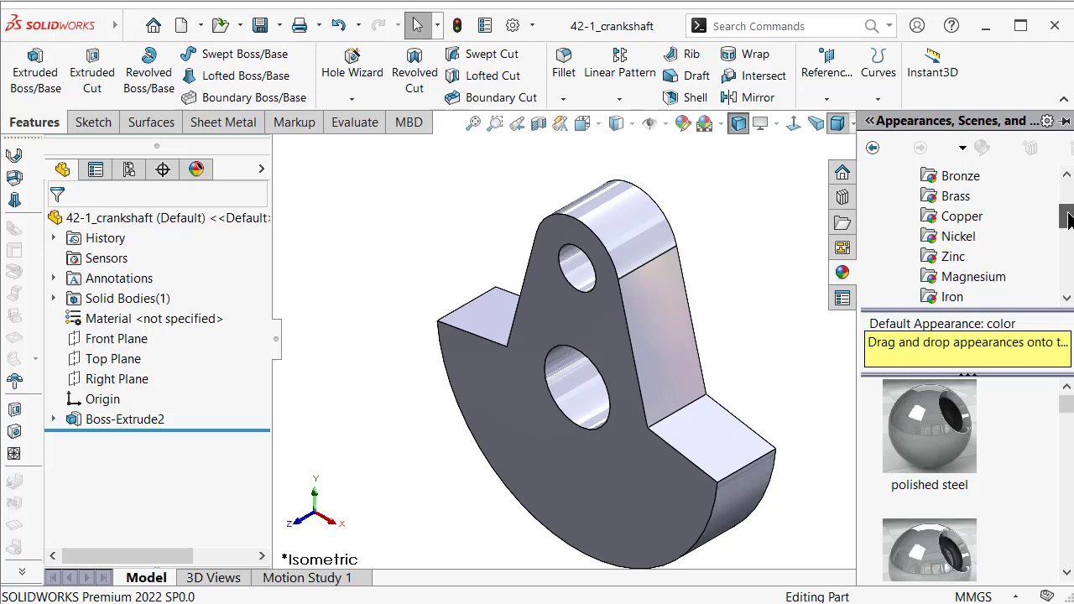
scroll(1041, 235, down, 1)
click(952, 277)
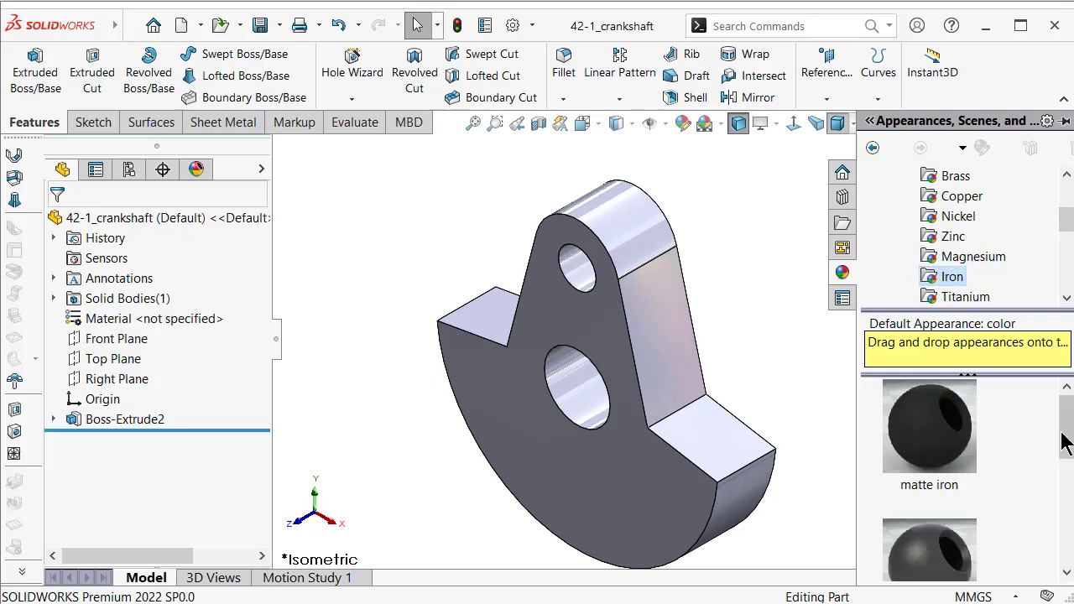
scroll(1065, 442, down, 1)
scroll(1064, 442, down, 1)
scroll(1065, 443, down, 1)
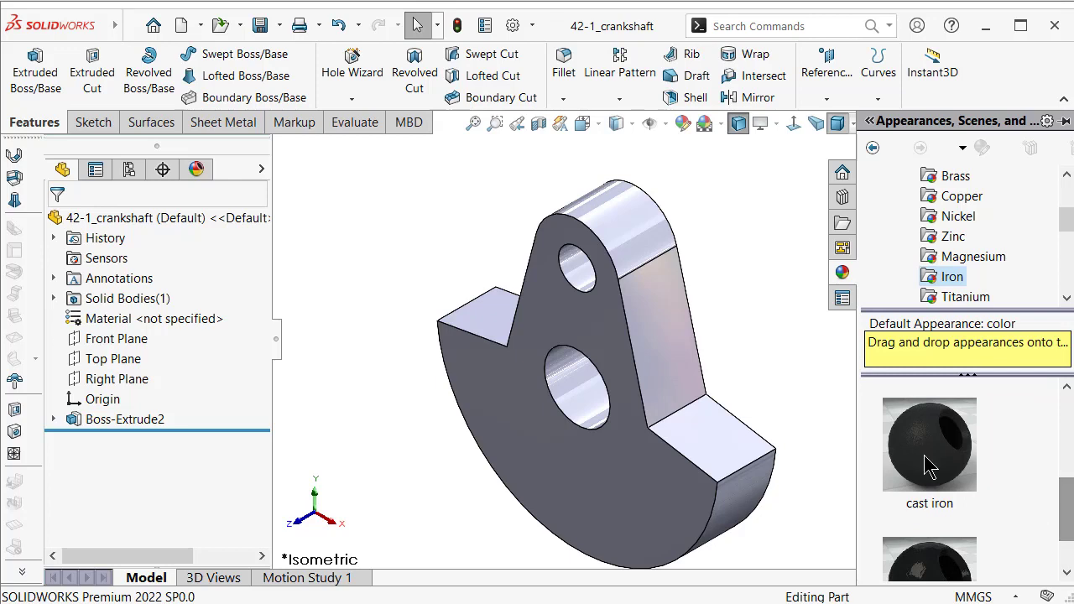
drag(930, 468, 684, 329)
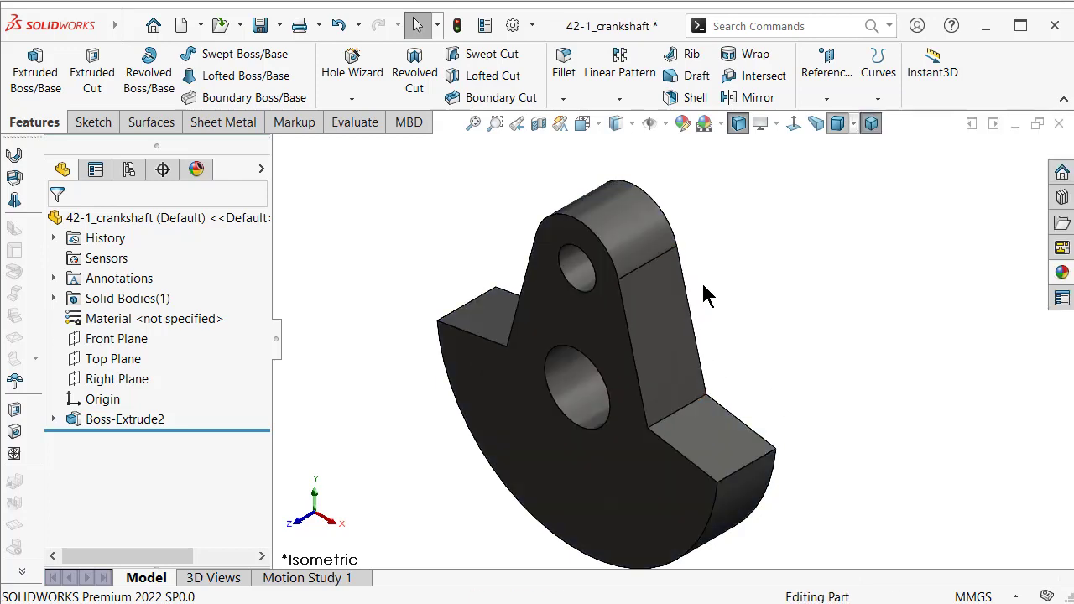
Save the part, then colour both hole bore faces grey via Edit Appearance.
key(ctrl+s)
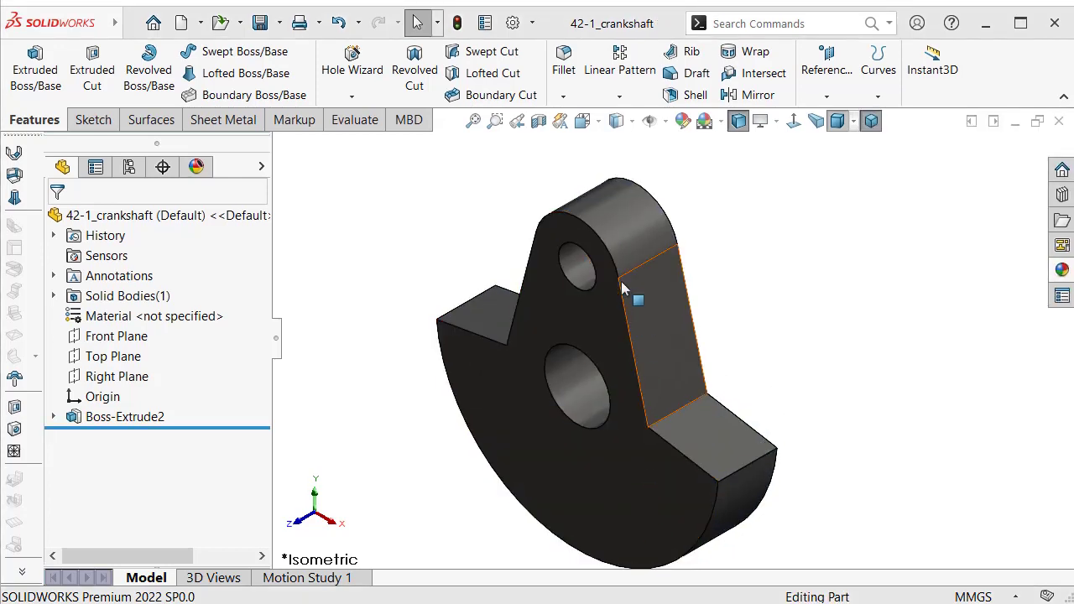
click(586, 280)
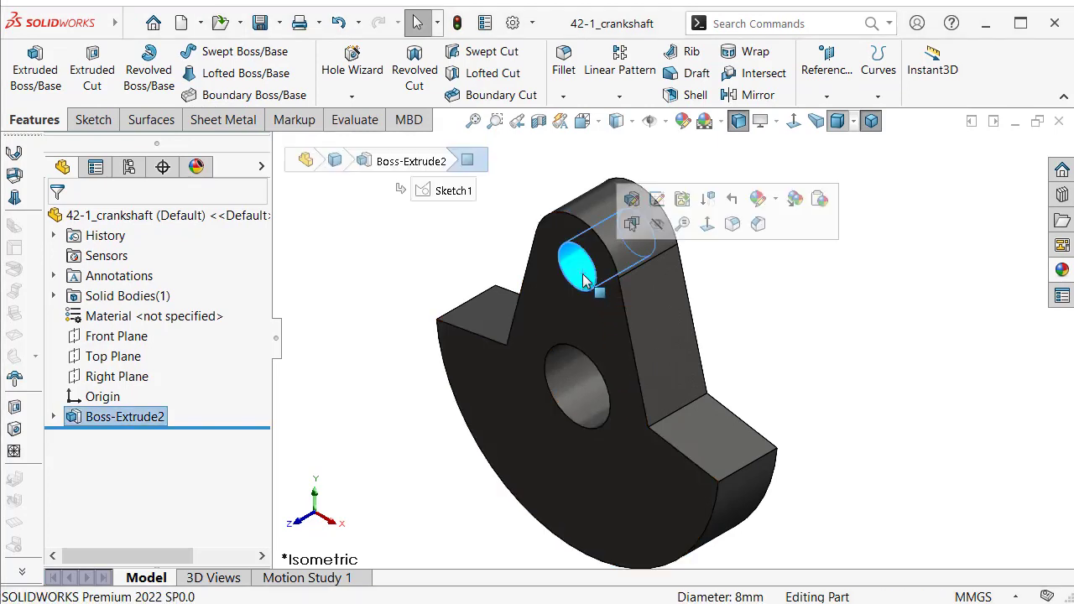
ctrl+click(571, 378)
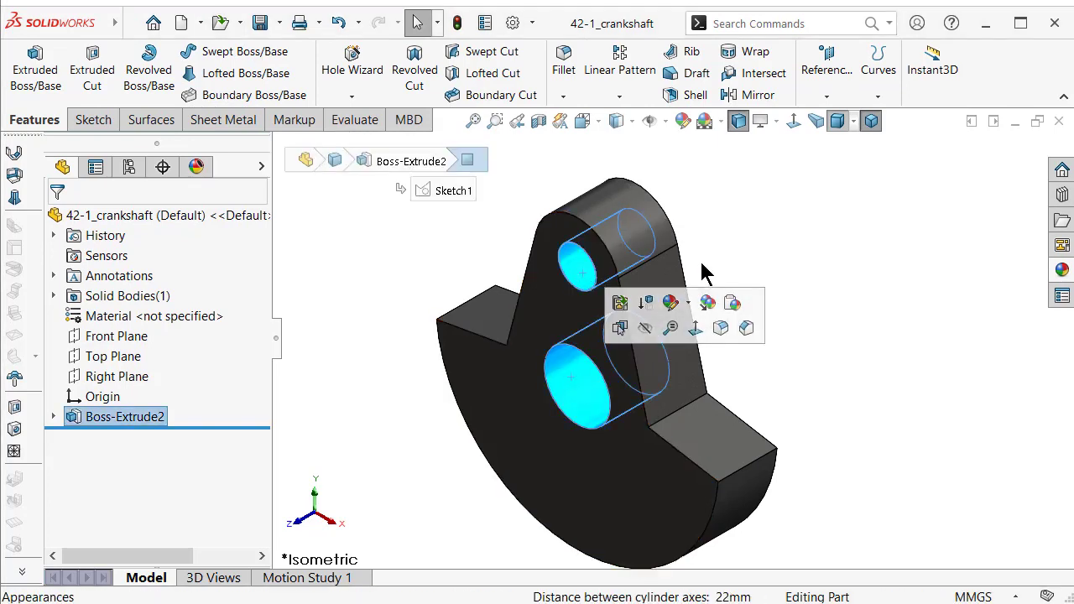
click(684, 122)
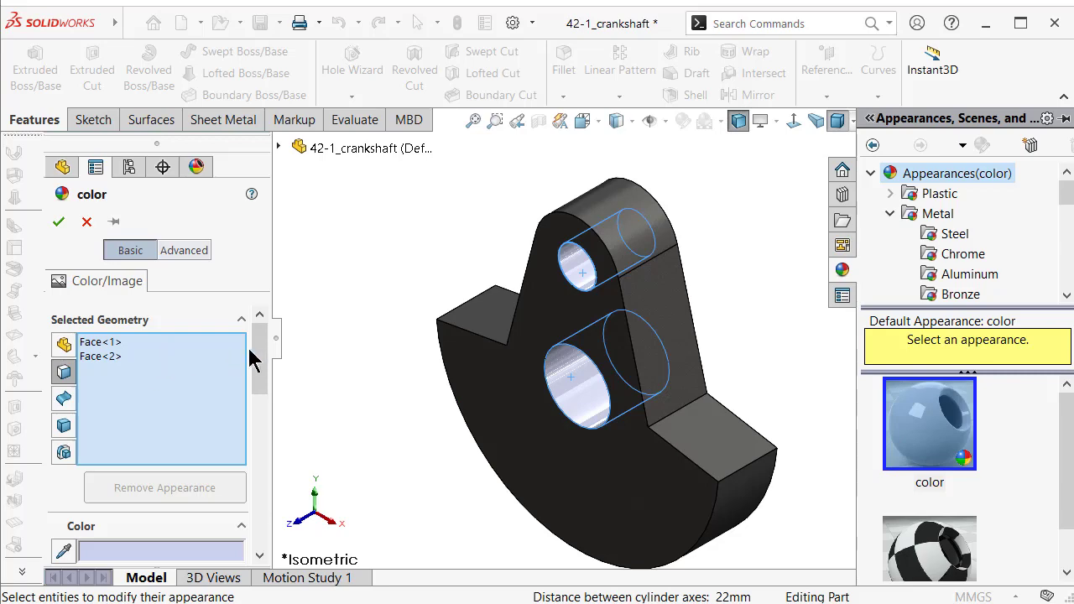
drag(258, 352, 260, 398)
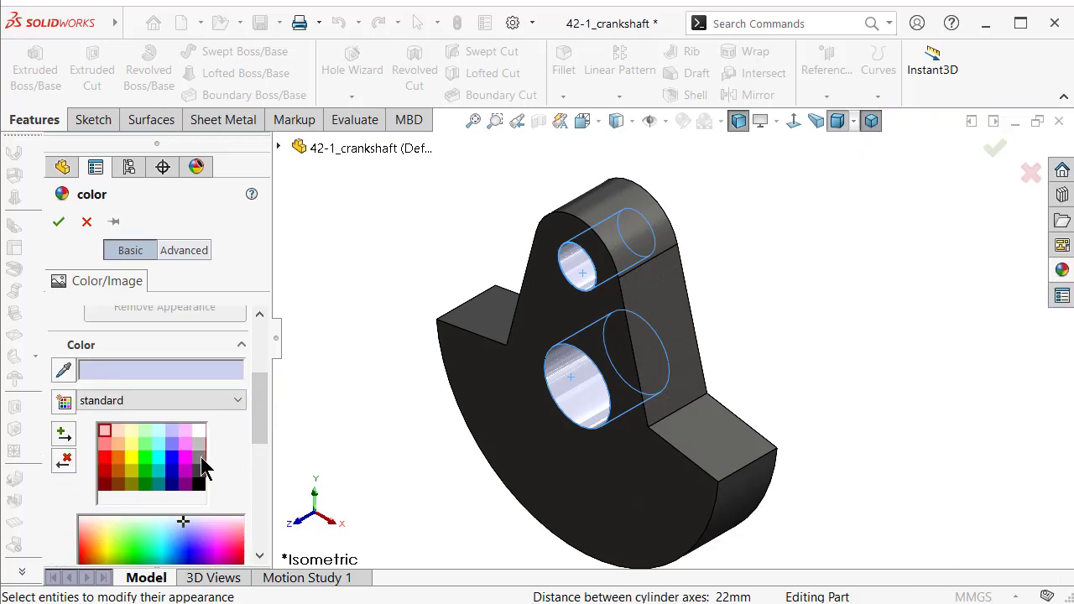
click(201, 456)
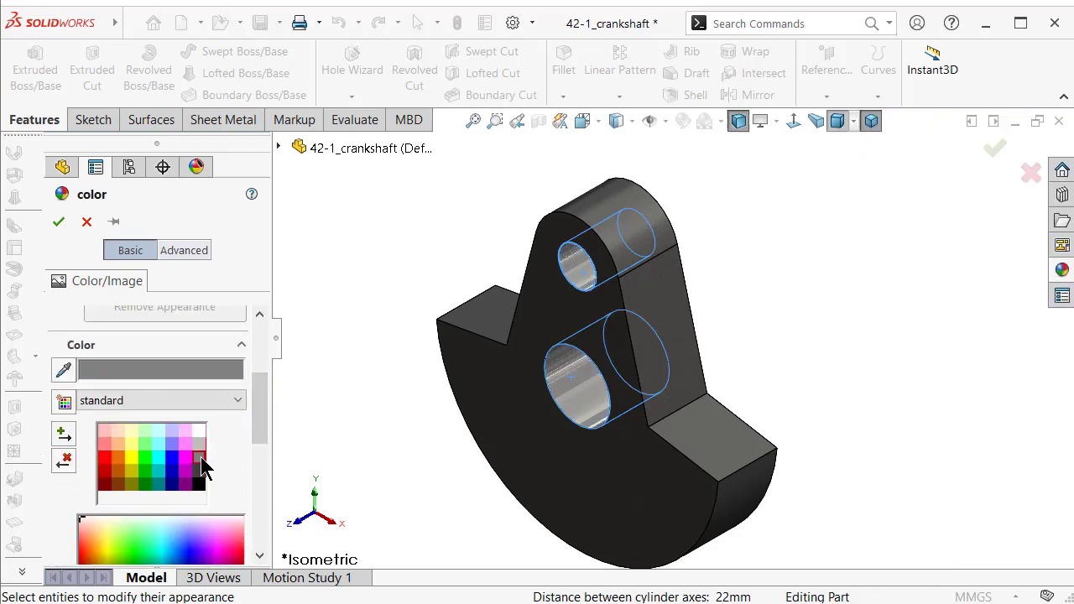
click(65, 216)
middle_drag(758, 324, 769, 287)
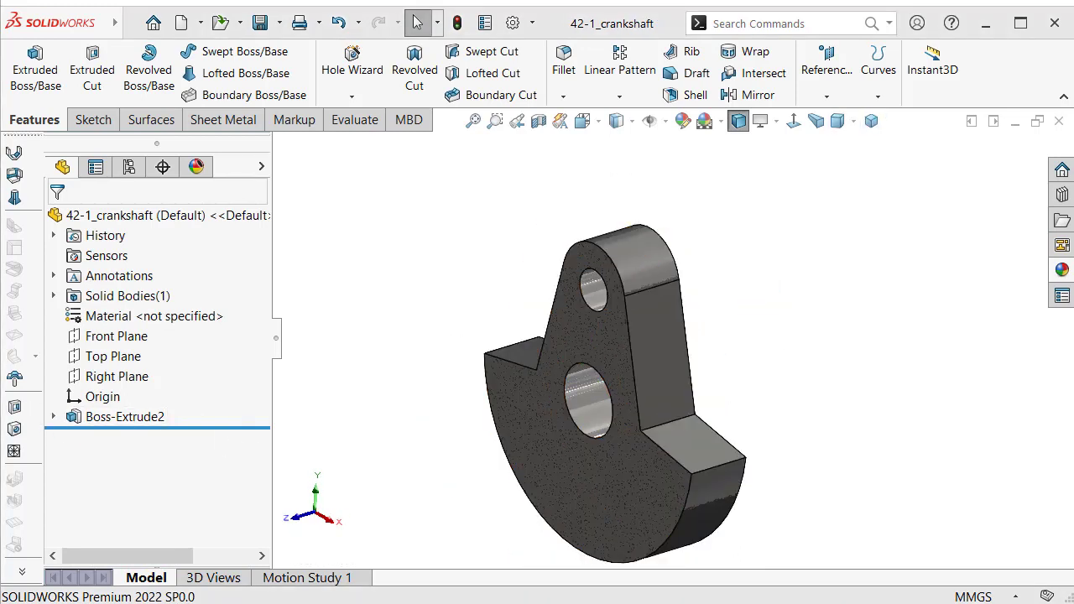
Select the 20 mm circle from Sketch1 of the first extrusion.
click(53, 416)
click(126, 436)
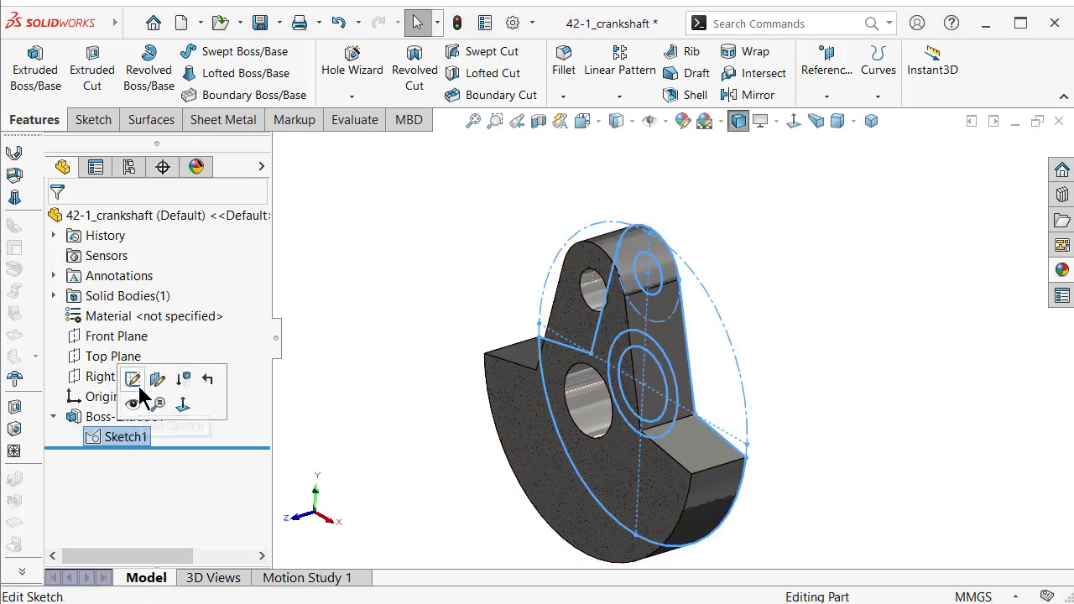
click(294, 353)
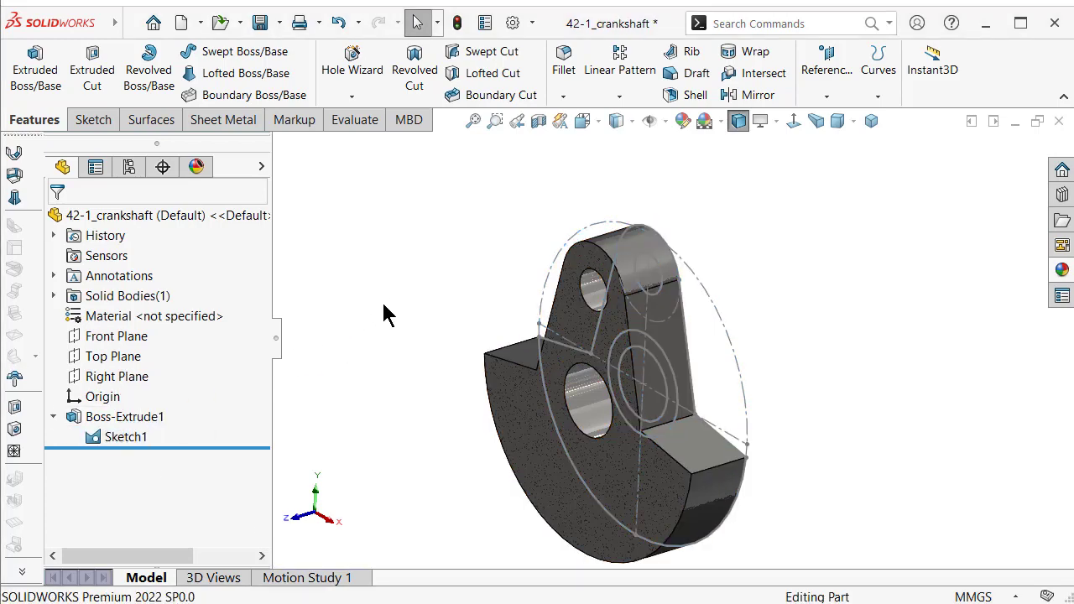
click(671, 365)
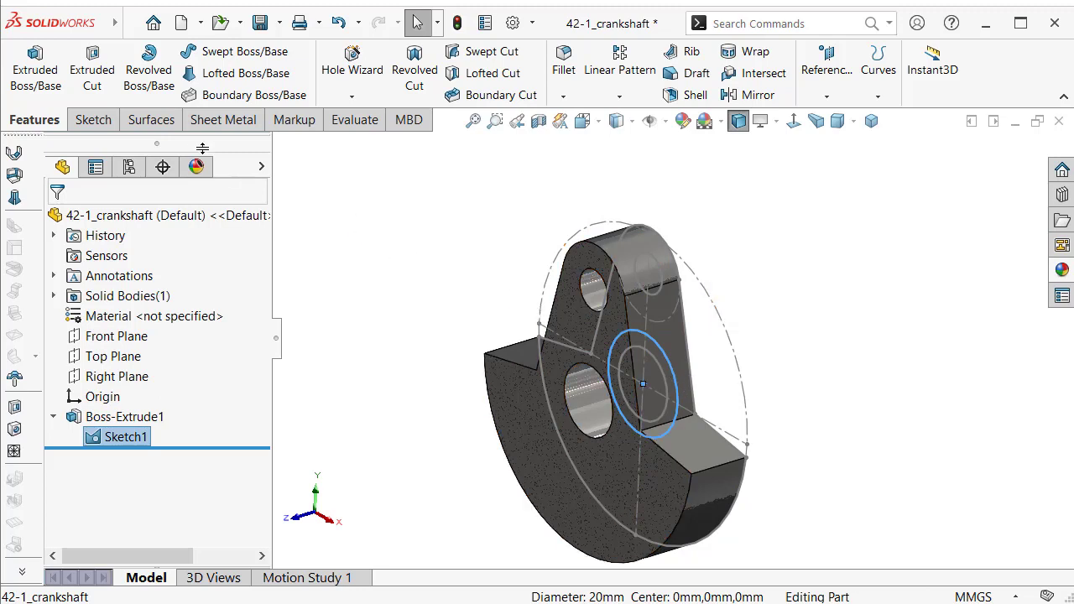
Extrude only the ring region between the two circles as an 18.5 mm boss.
click(35, 71)
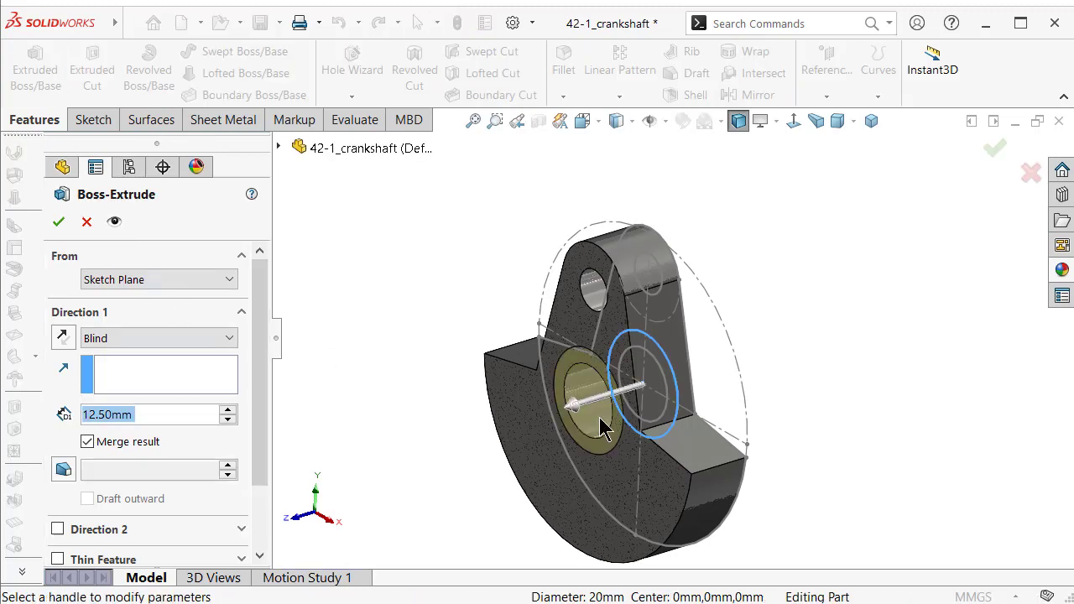
scroll(613, 419, down, 1)
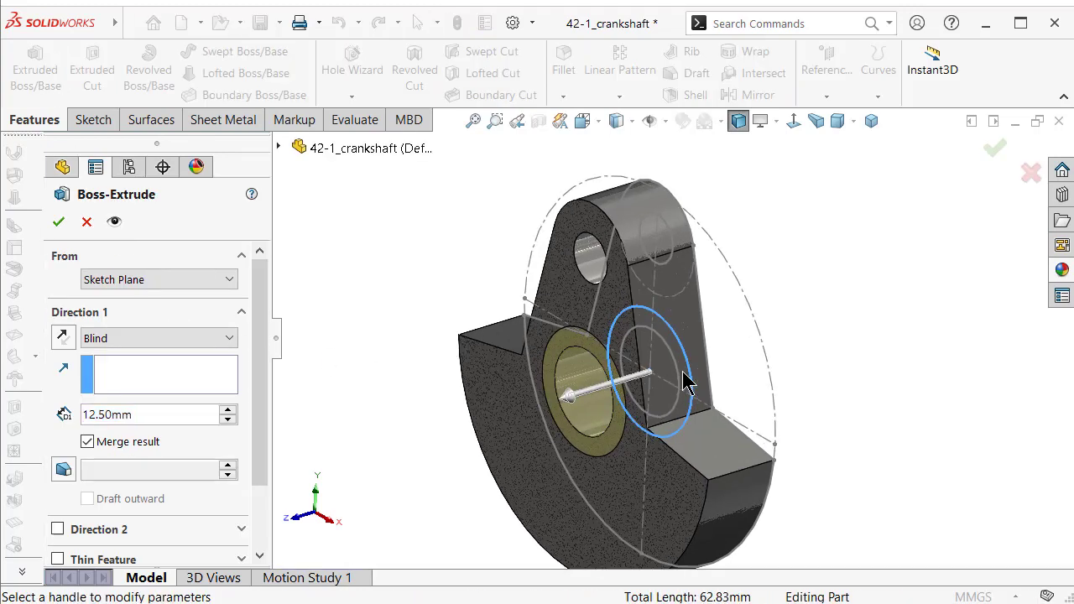
scroll(262, 396, down, 2)
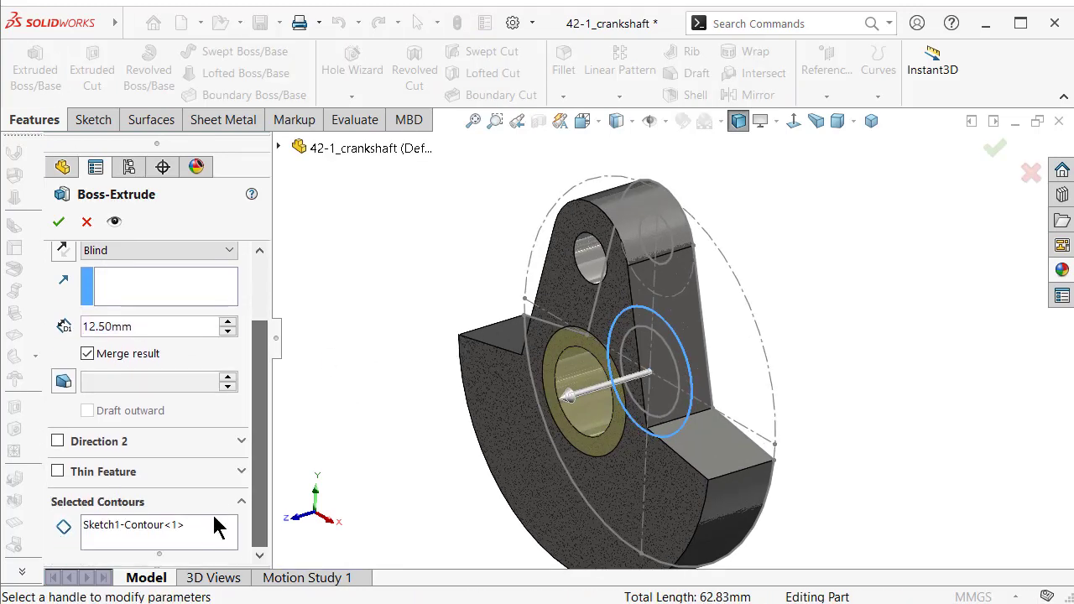
right_click(213, 527)
click(229, 537)
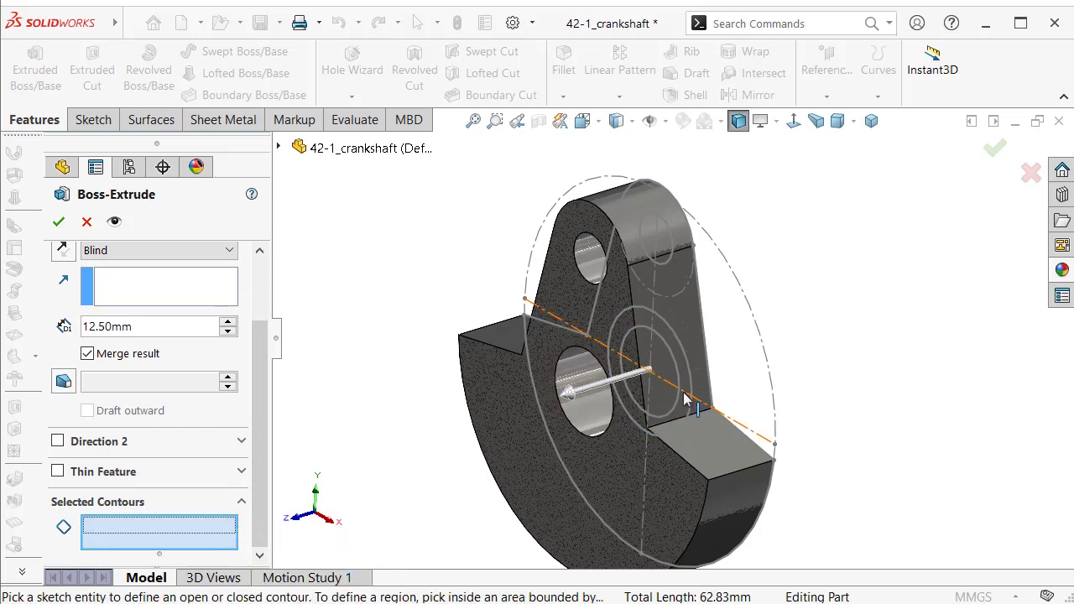
click(683, 407)
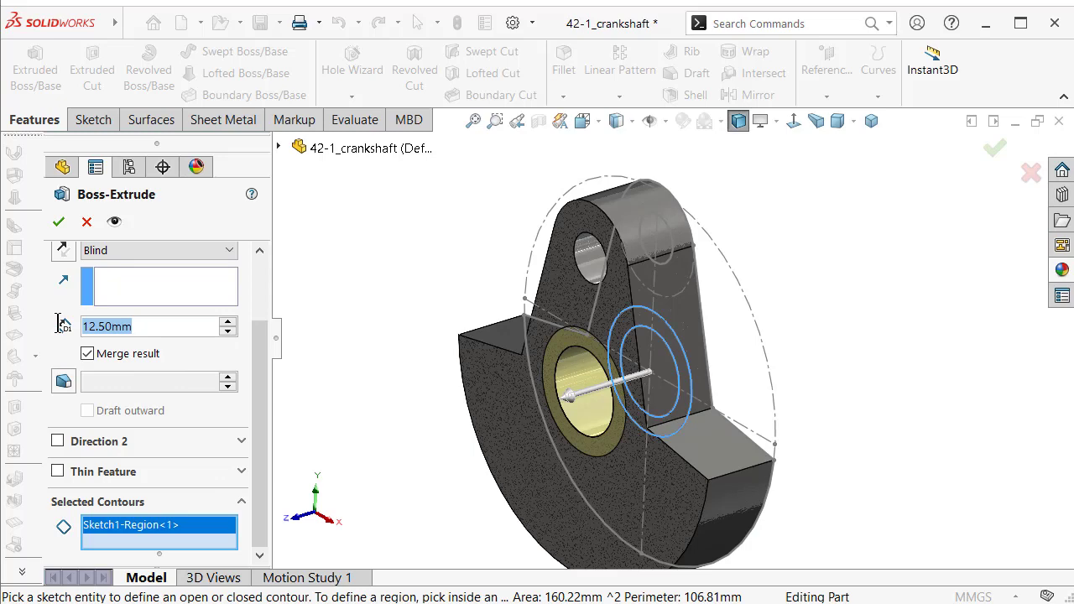
text(18.5)
key(Return)
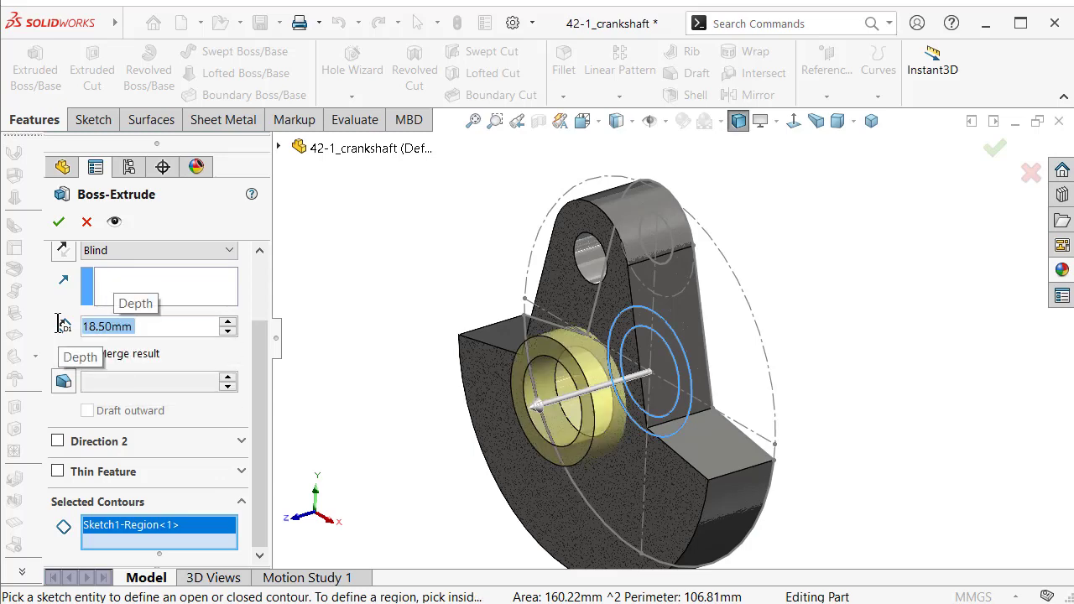
click(58, 221)
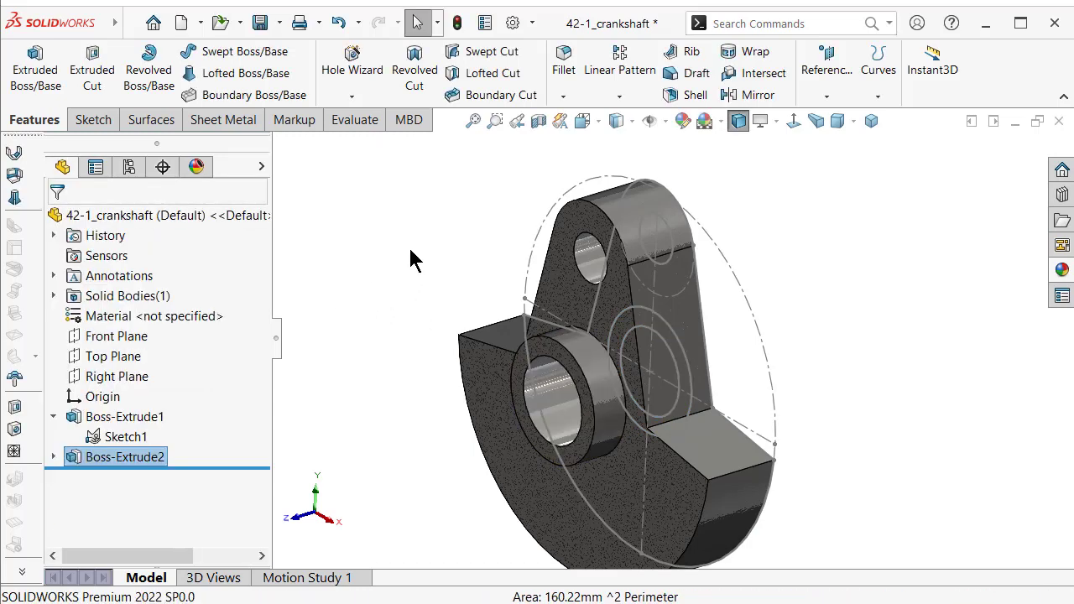
middle_drag(710, 360, 732, 356)
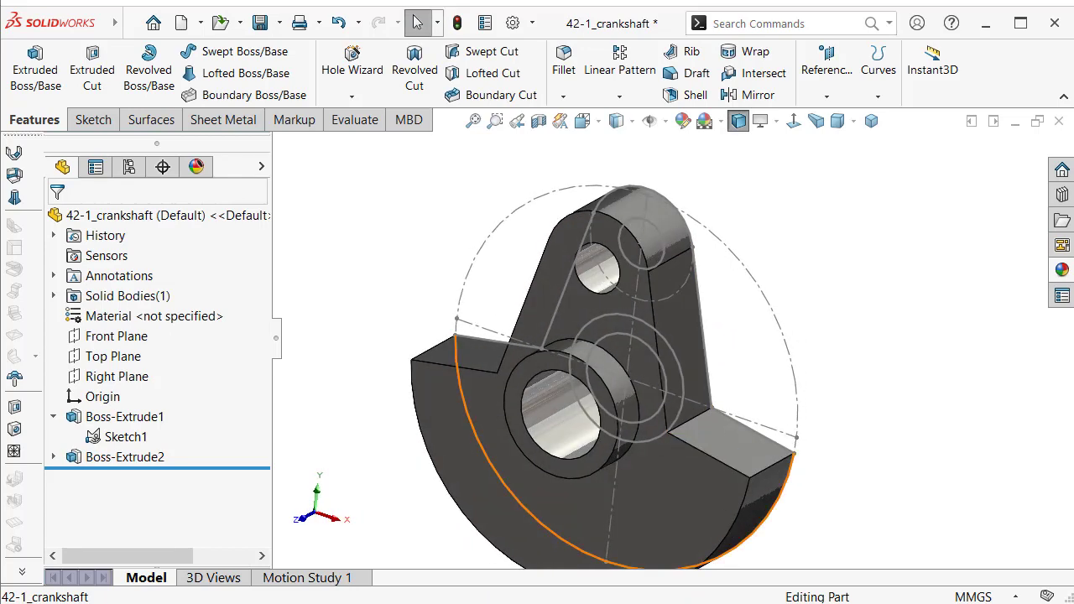
Save the part, hide Sketch1, then show Sketch1 on the model again.
key(ctrl+s)
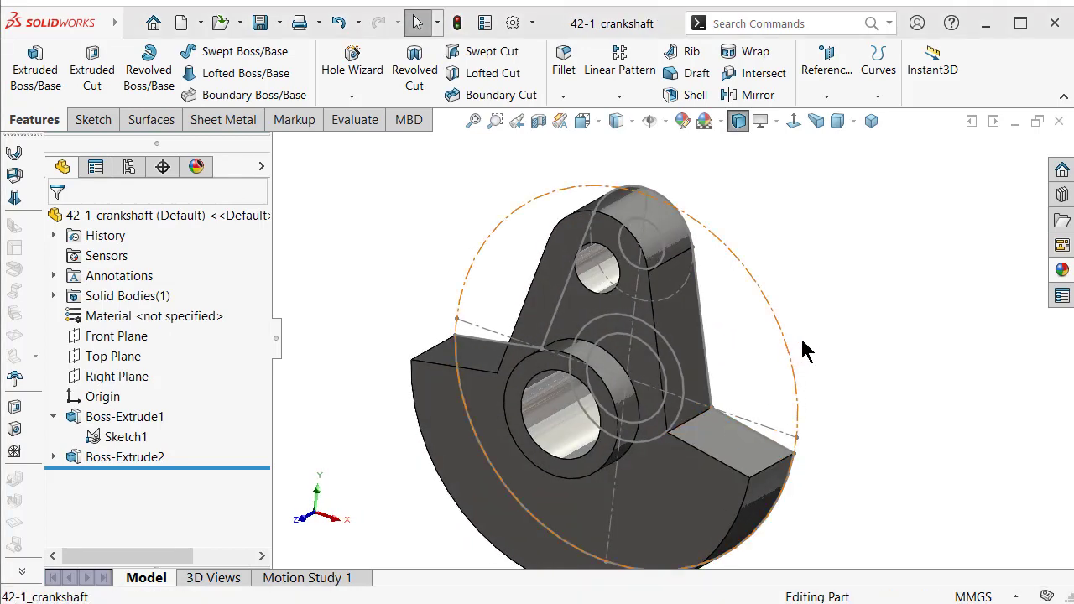
click(793, 349)
click(859, 295)
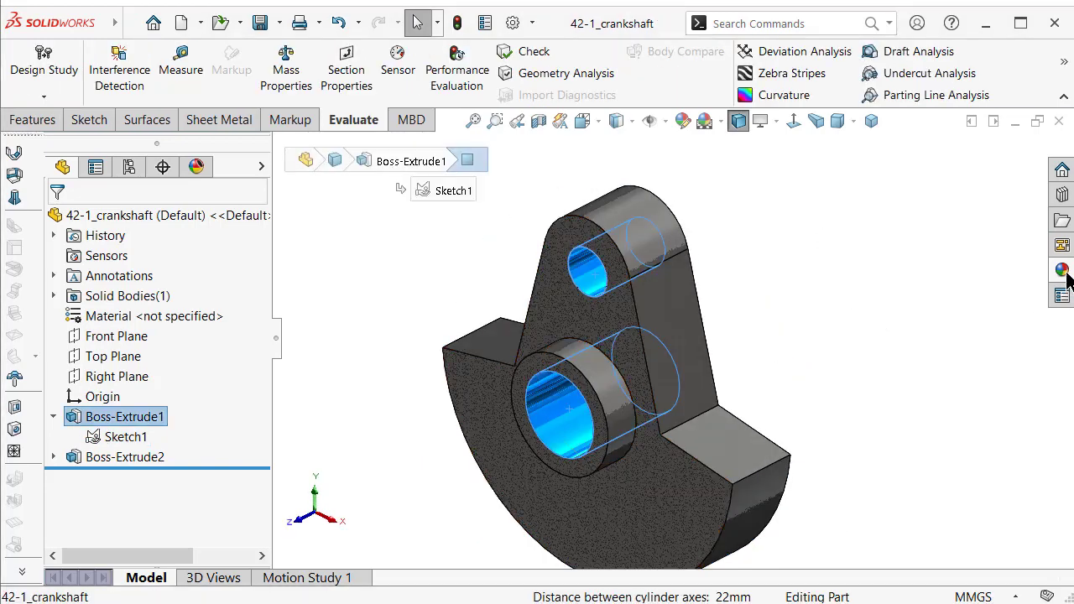
click(1062, 269)
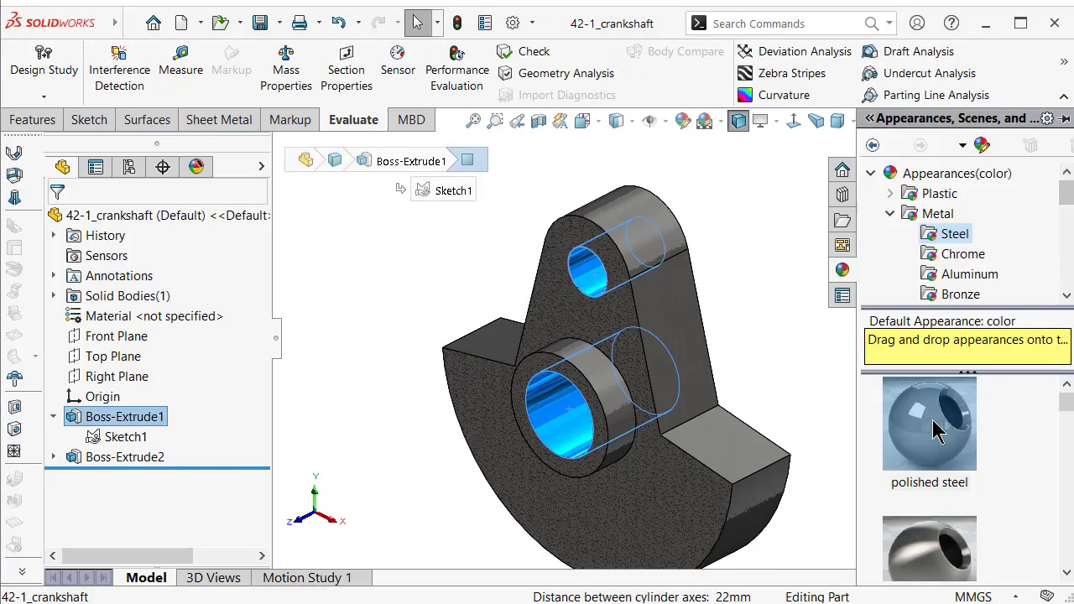
click(928, 420)
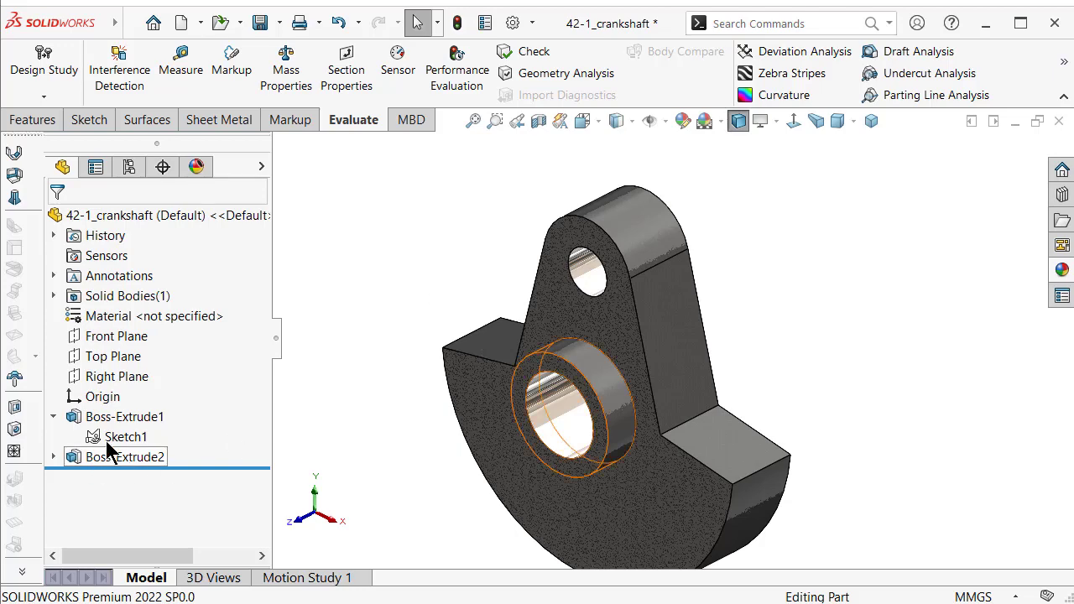
click(121, 435)
click(126, 413)
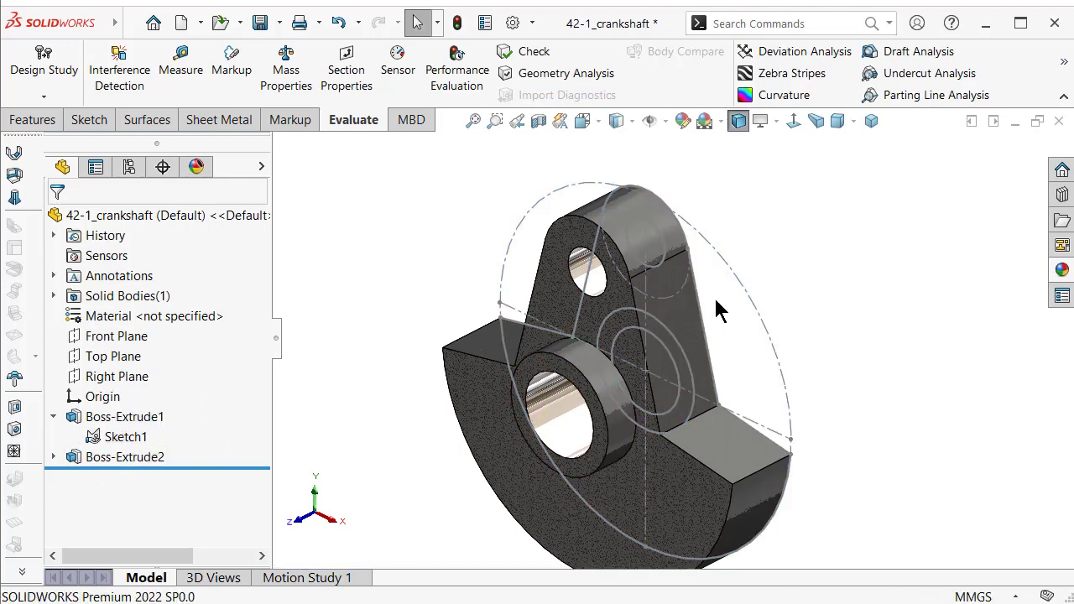
Extrude the 8 mm circle 25.5 mm from the web's front face, reversed, as a separate body.
click(664, 261)
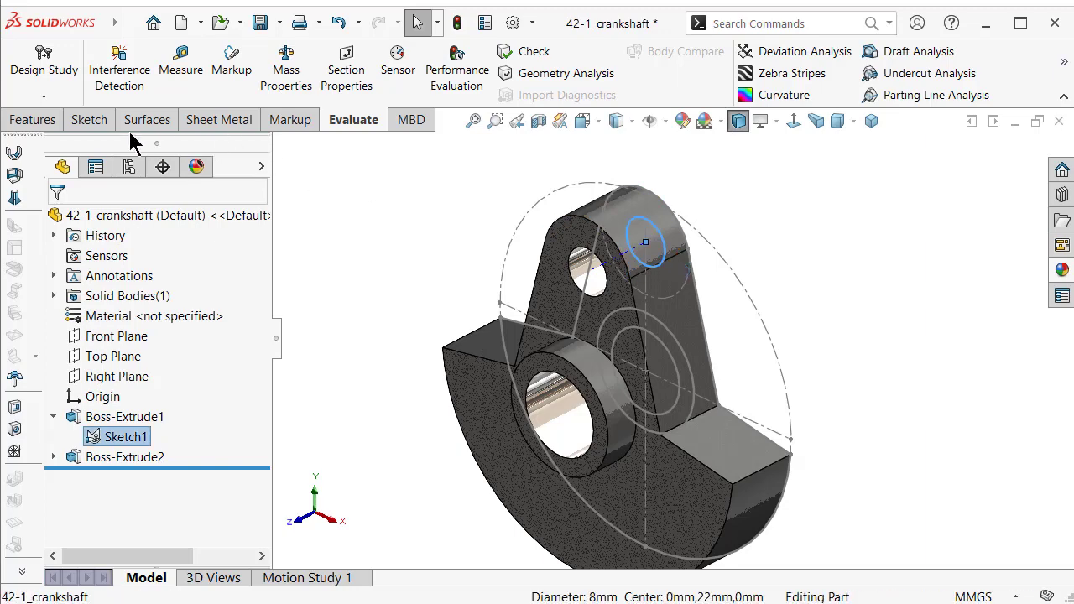
click(33, 119)
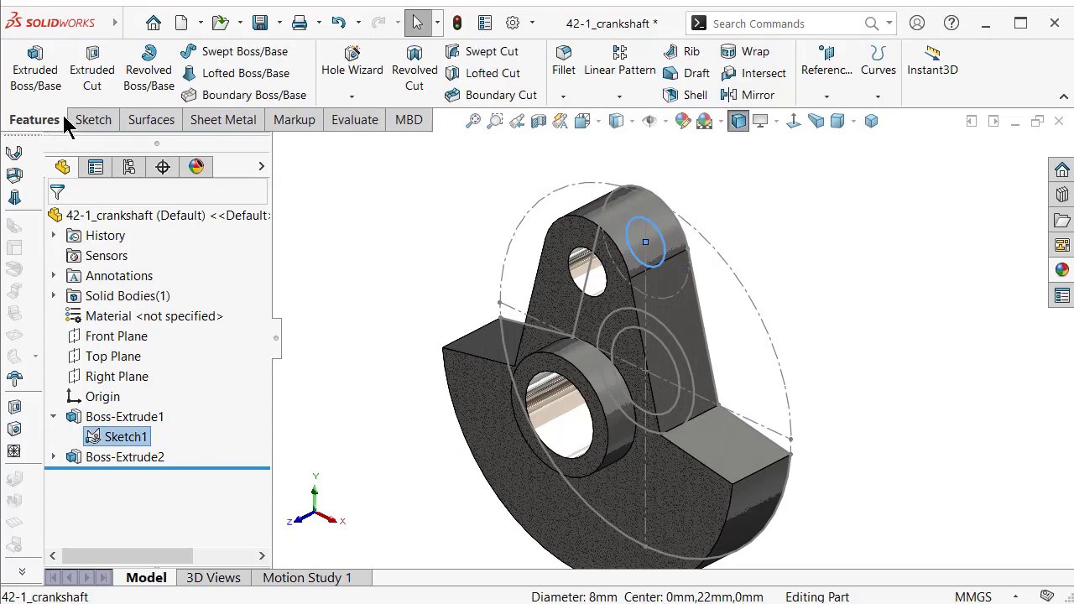
click(35, 59)
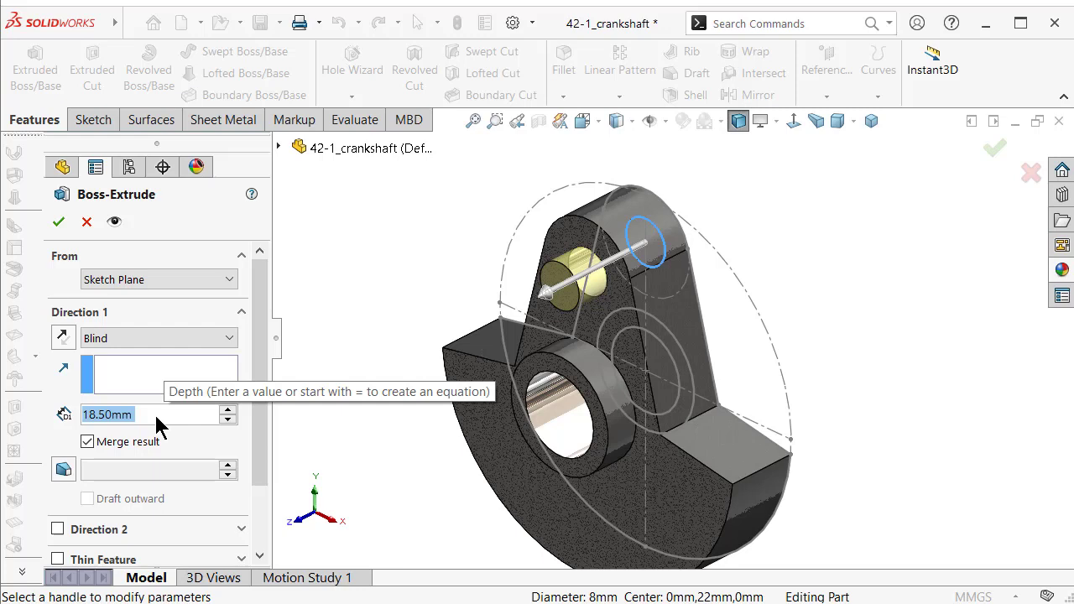
text(25.5)
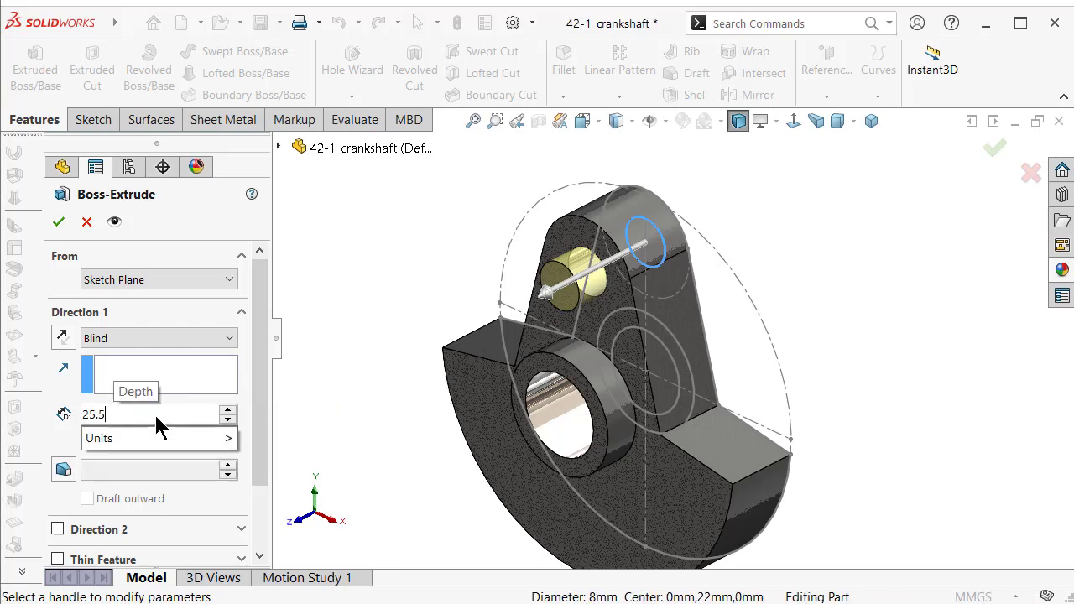
click(183, 288)
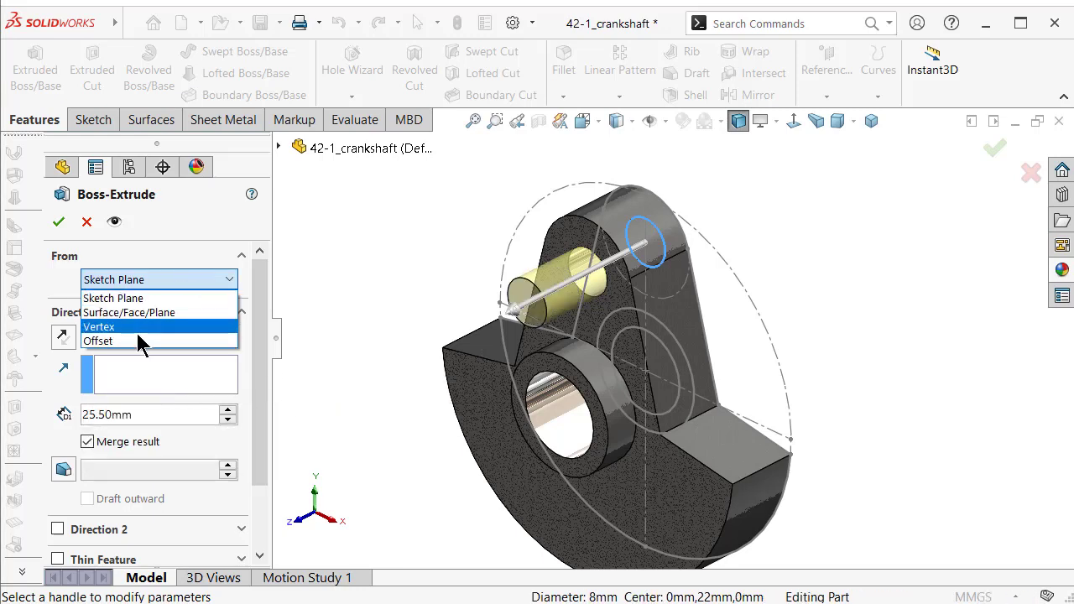
click(178, 312)
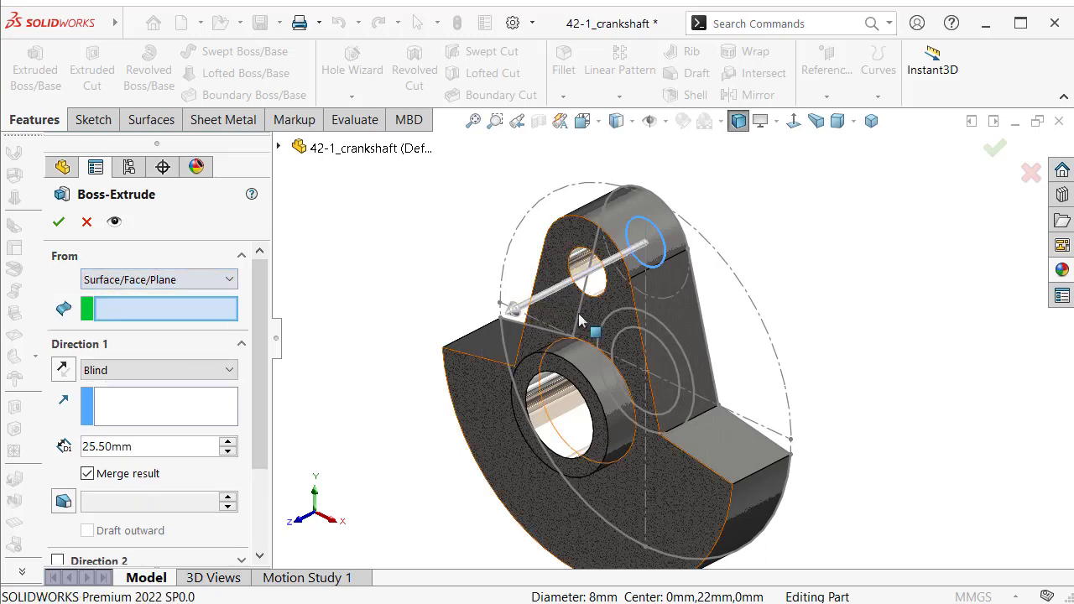
click(577, 243)
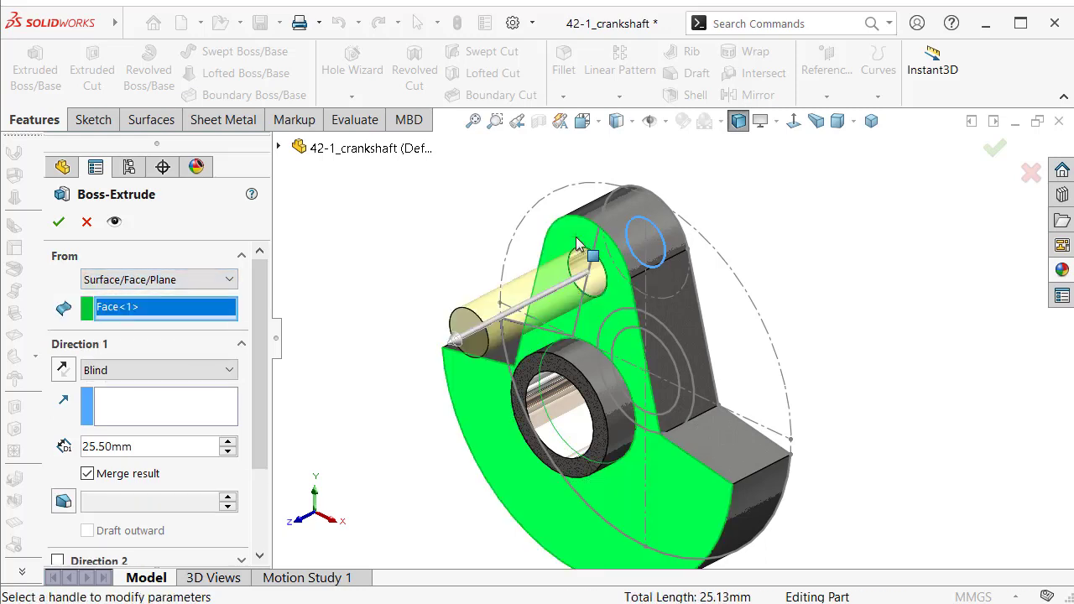
click(62, 370)
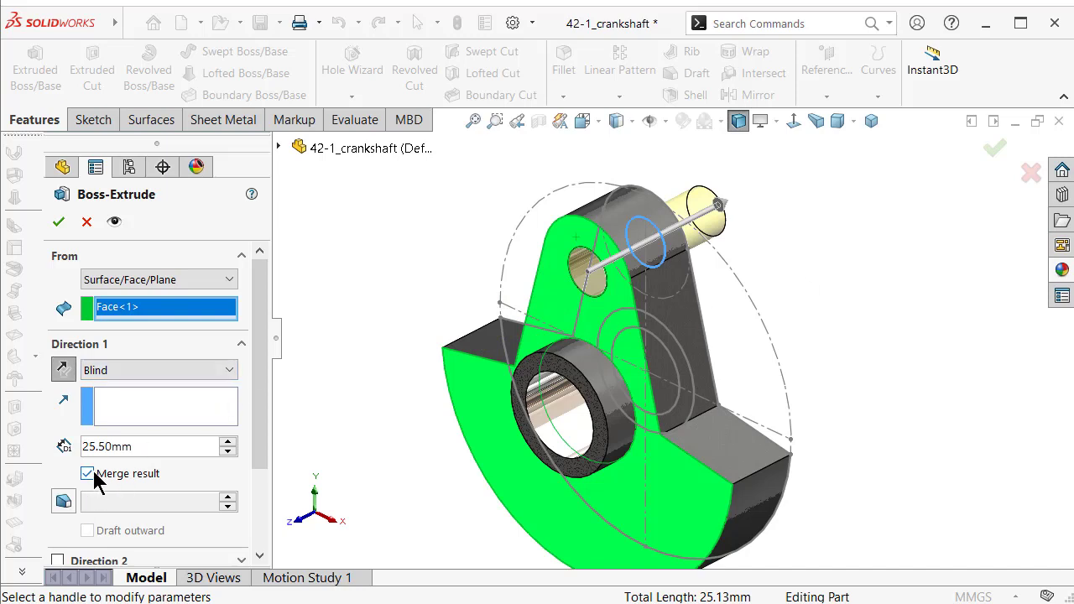
click(60, 222)
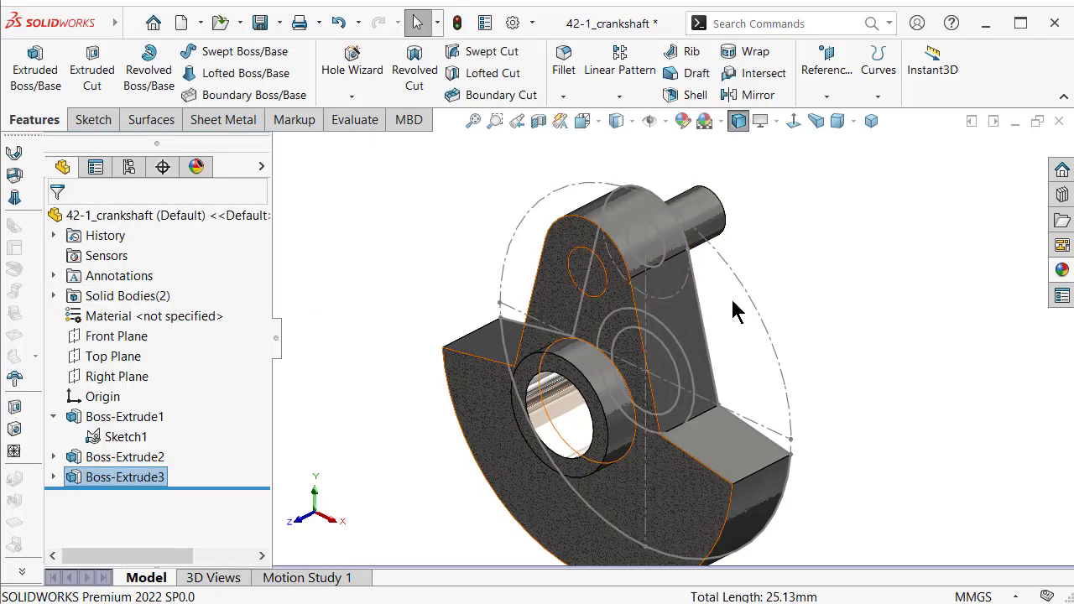
Apply polished steel to the Boss-Extrude3 pin body from the Solid Bodies list.
mouse_move(811, 262)
middle_down()
mouse_move(797, 253)
mouse_move(818, 233)
middle_up()
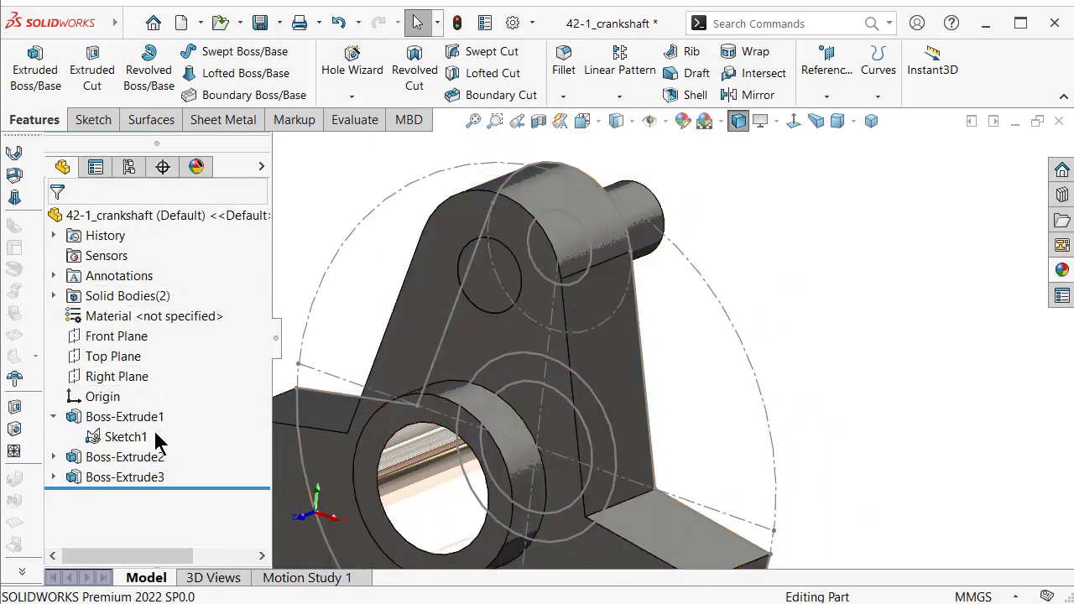
click(124, 483)
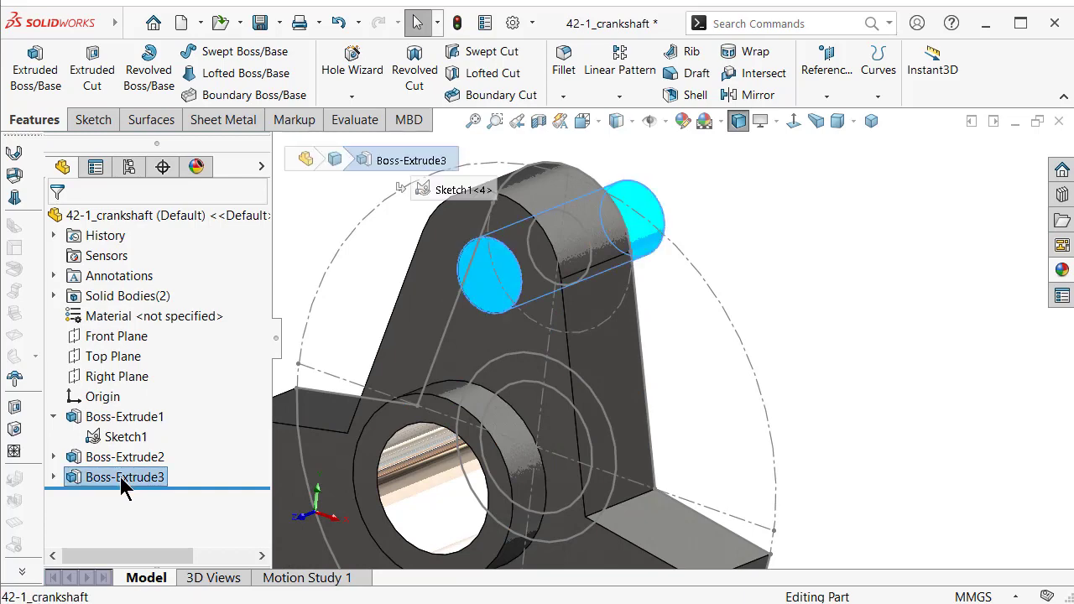
click(55, 296)
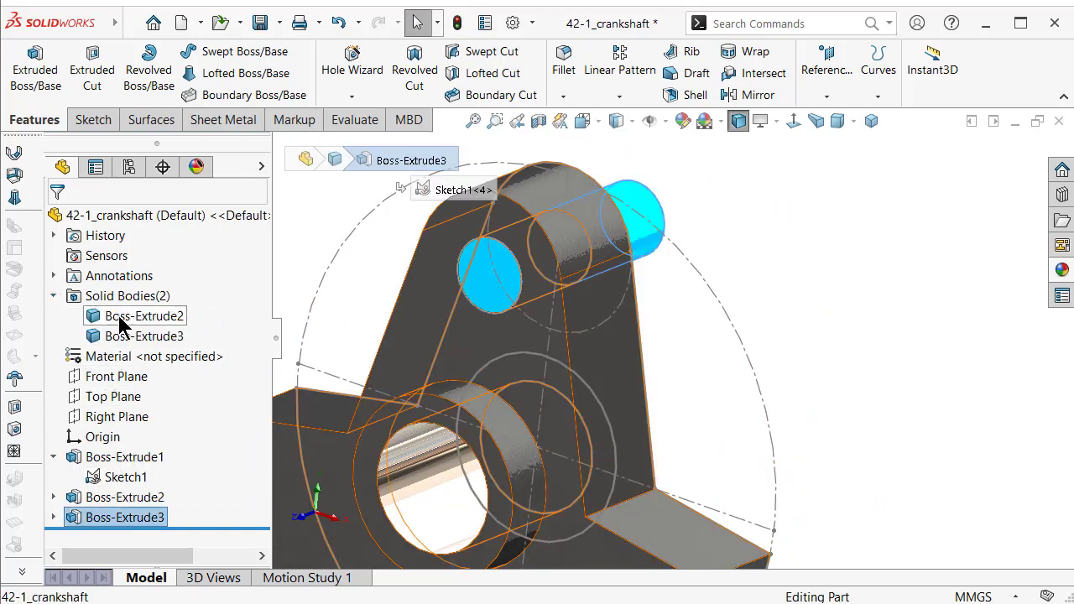
click(141, 337)
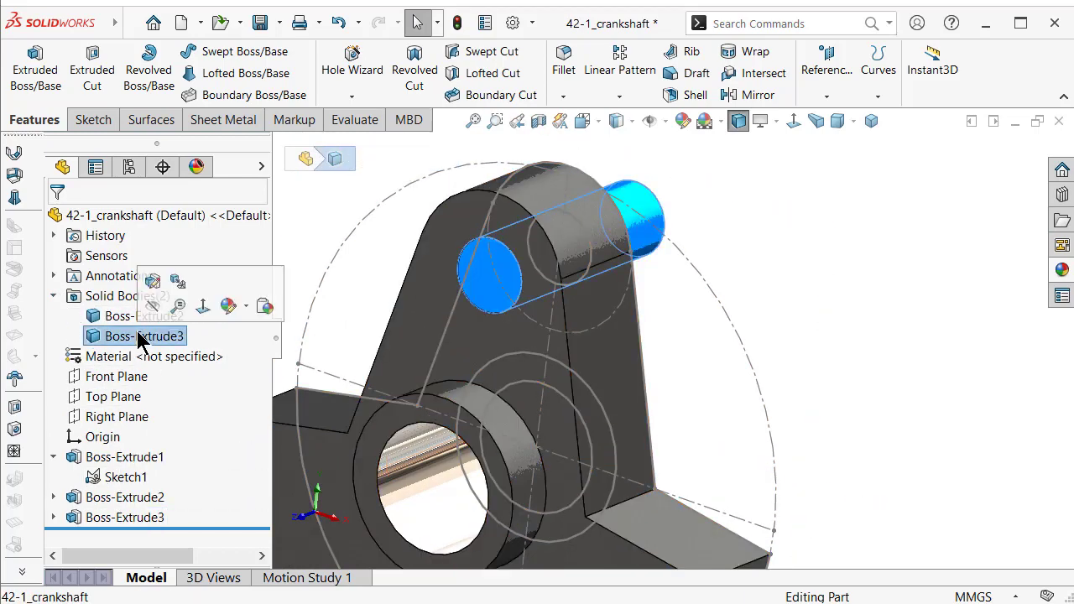
click(1063, 270)
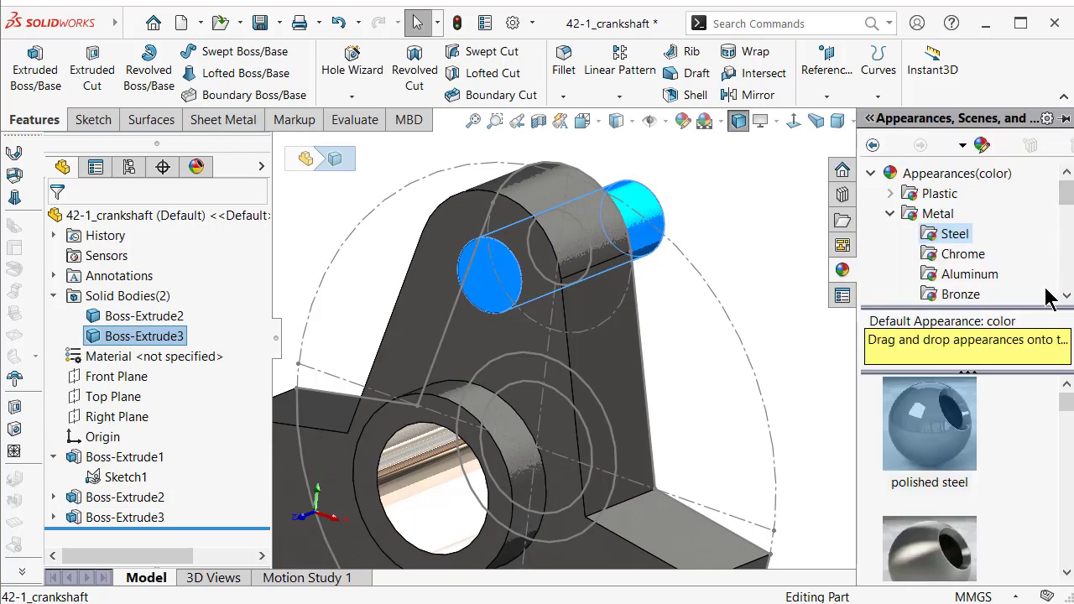
click(919, 453)
mouse_move(712, 240)
middle_down()
mouse_move(689, 244)
mouse_move(655, 290)
mouse_move(671, 286)
middle_up()
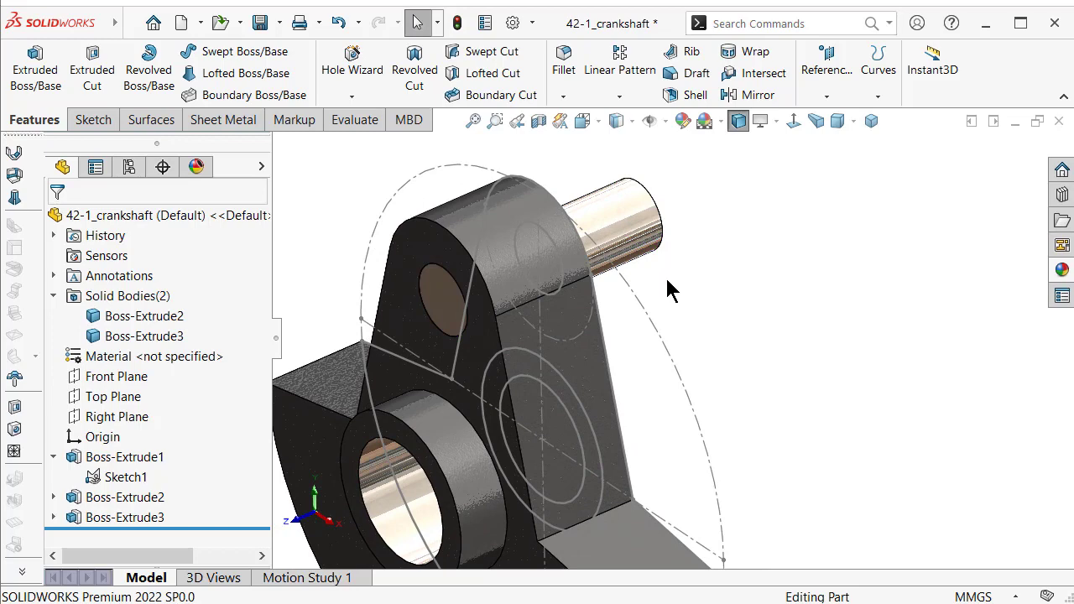
scroll(667, 281, up, 3)
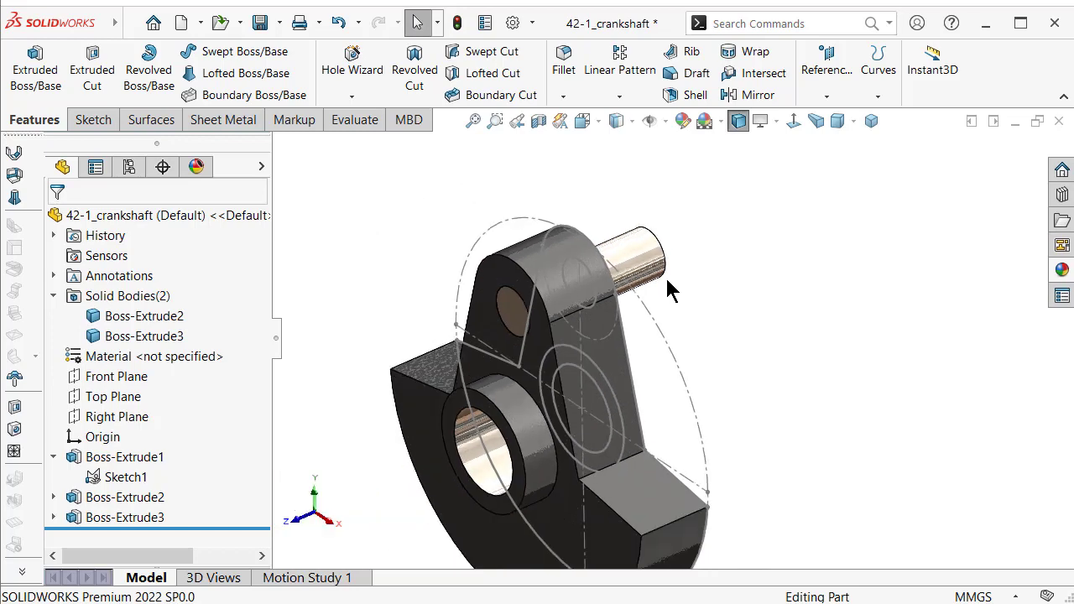
Sketch a slanted line on the Right Plane from the web's left edge to its top edge.
click(117, 416)
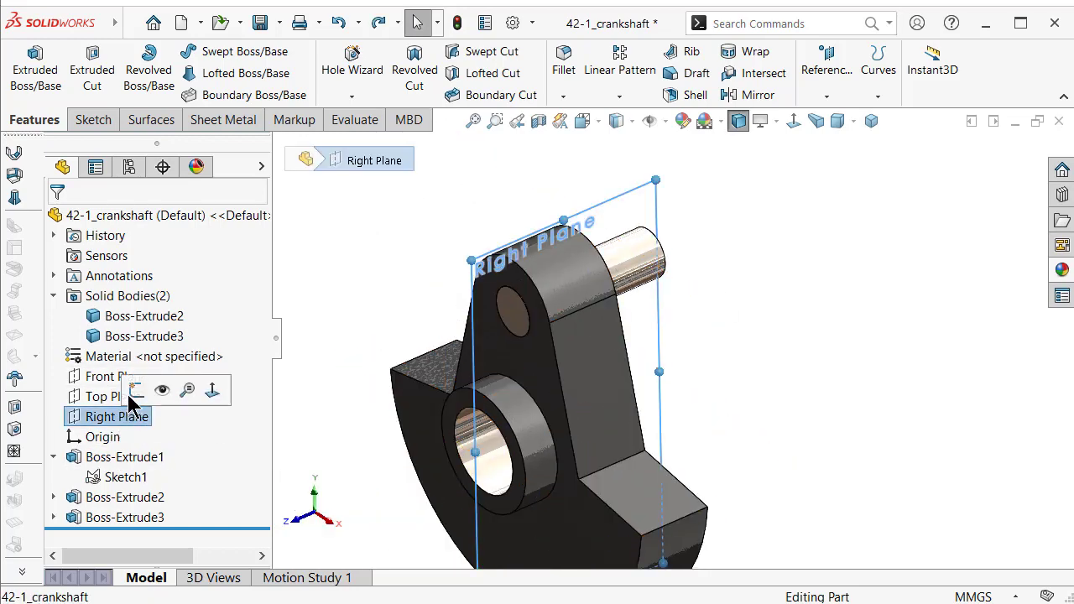
click(133, 384)
scroll(579, 142, down, 2)
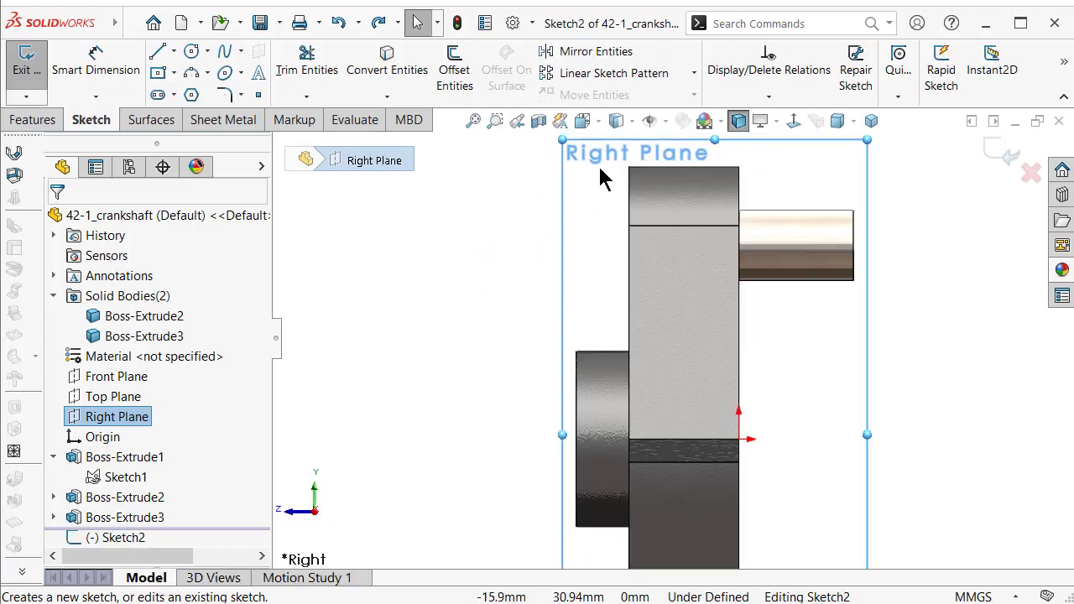
click(157, 53)
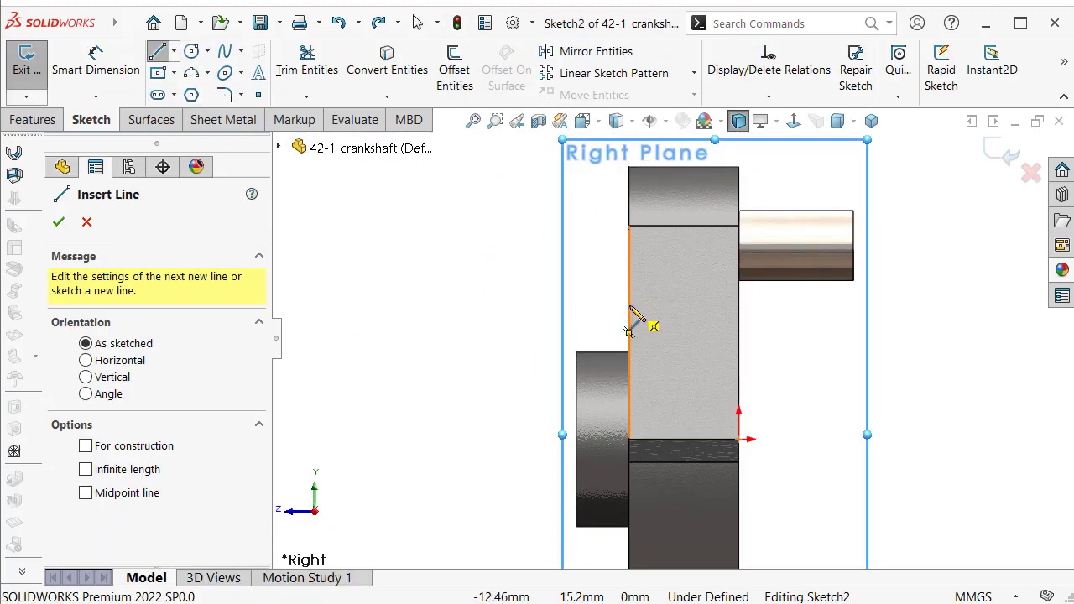
click(629, 304)
click(716, 171)
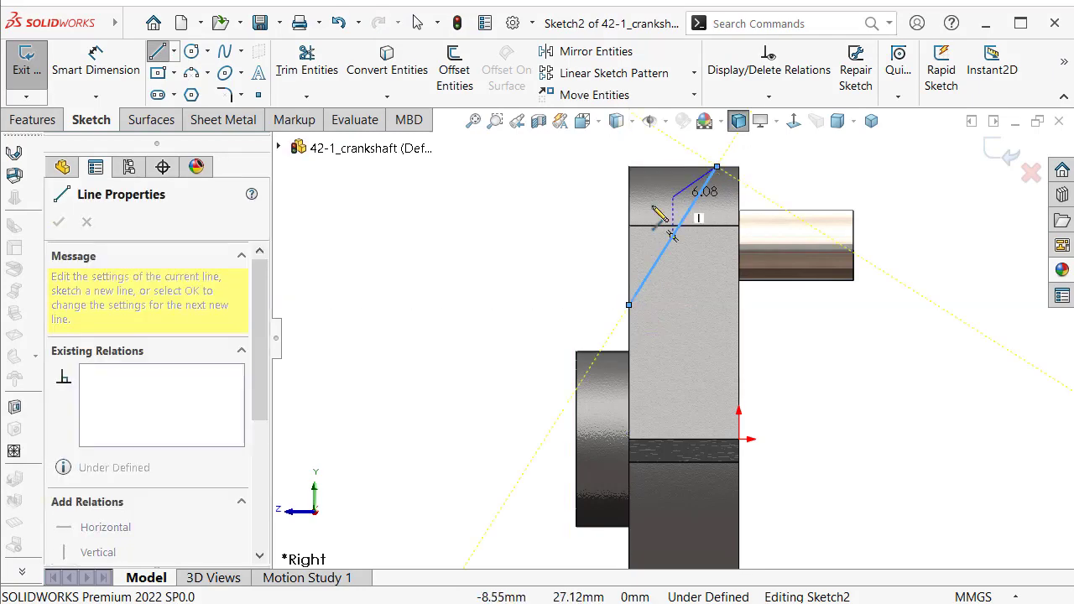
key(Escape)
key(Escape)
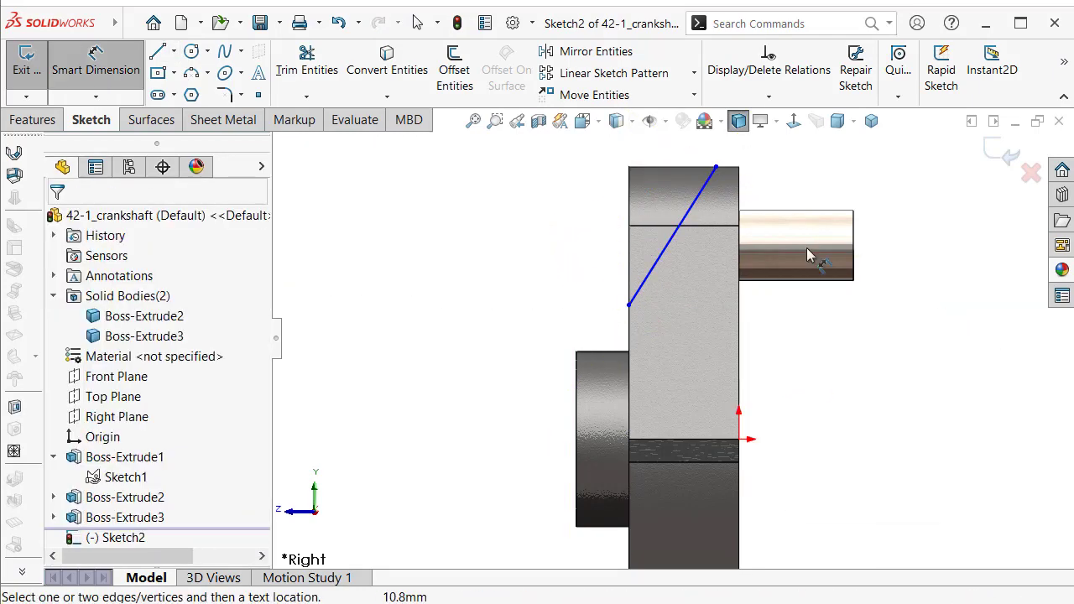
Dimension the line with a 2 mm top offset and 12 mm above the origin.
click(718, 168)
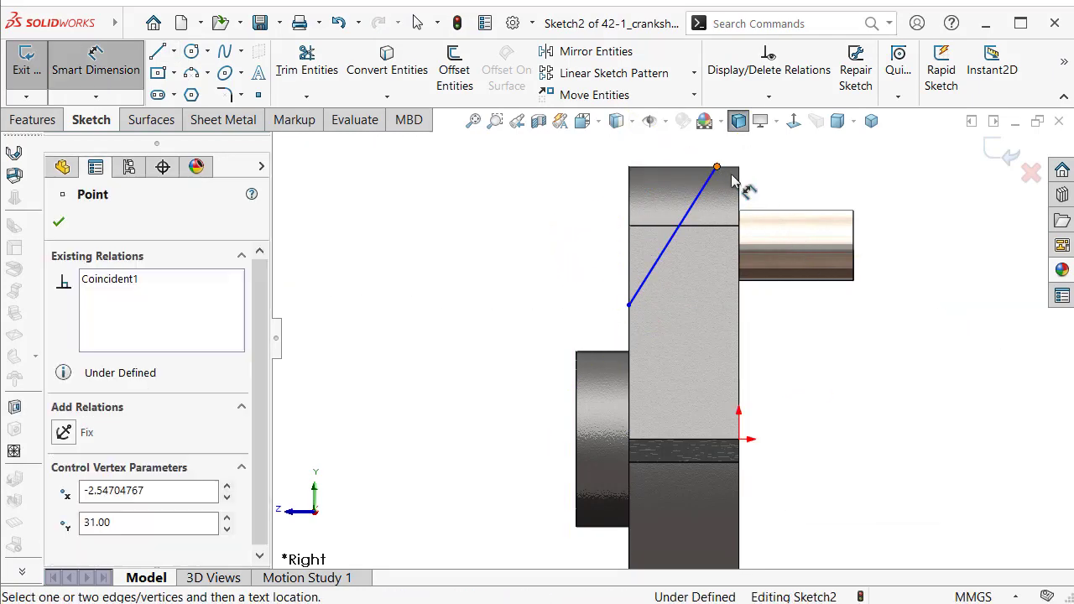
click(739, 441)
scroll(672, 340, up, 3)
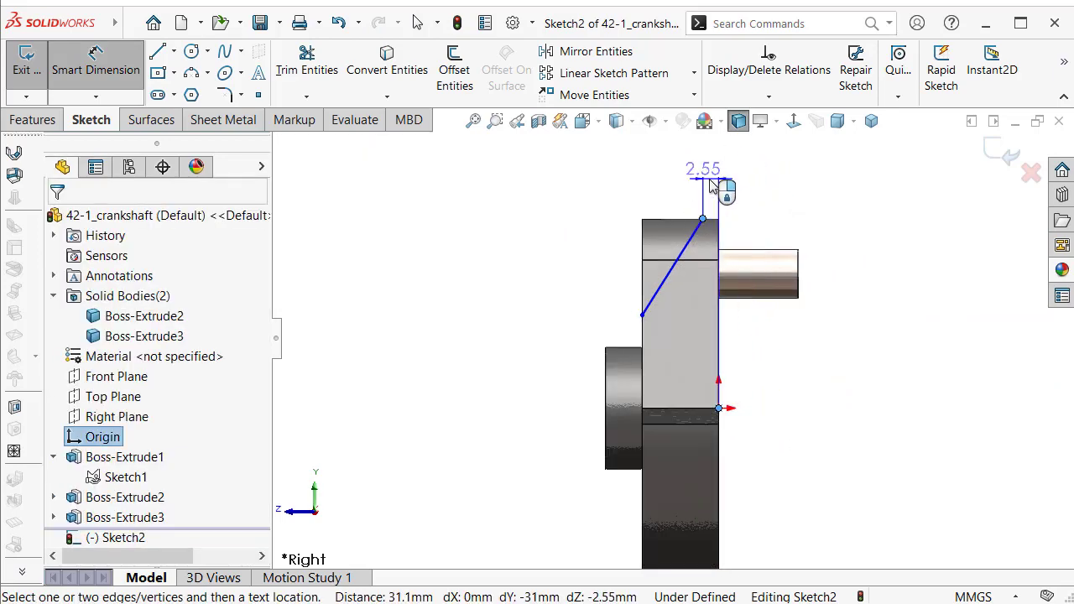
click(712, 185)
key(Return)
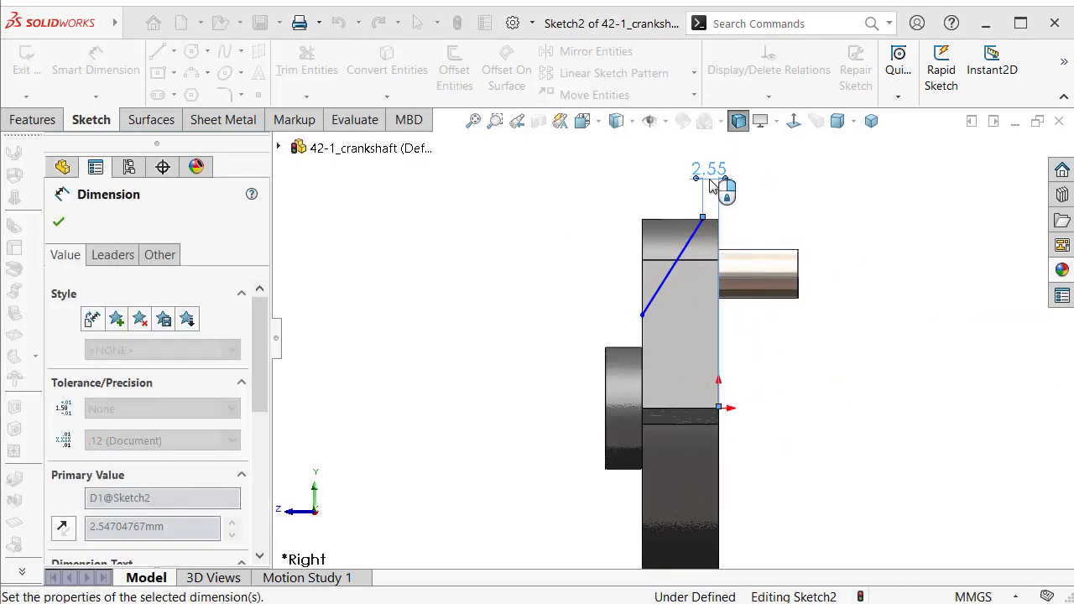
click(643, 315)
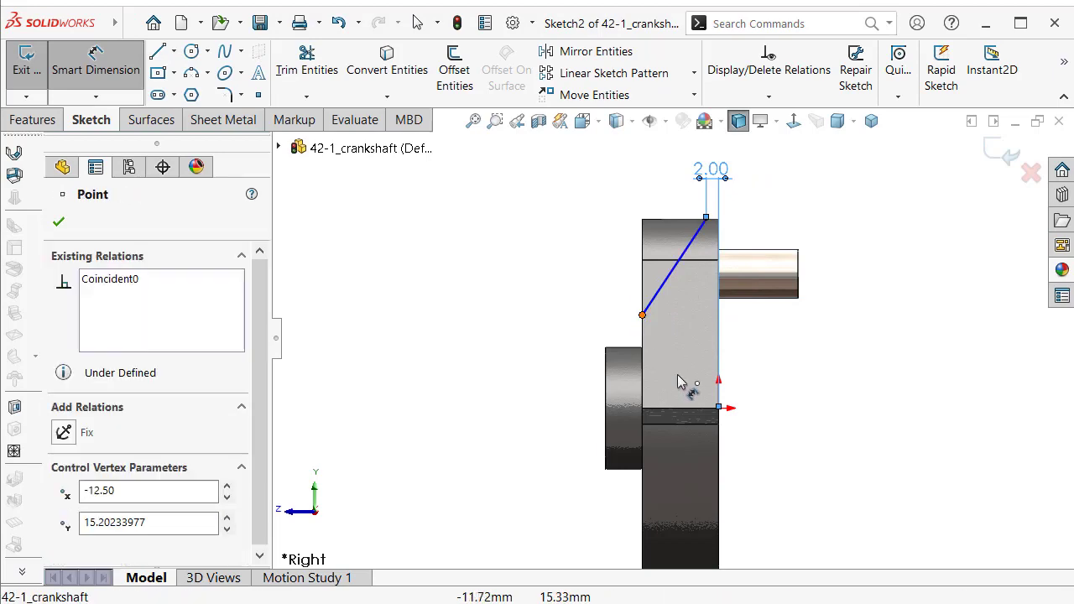
click(720, 408)
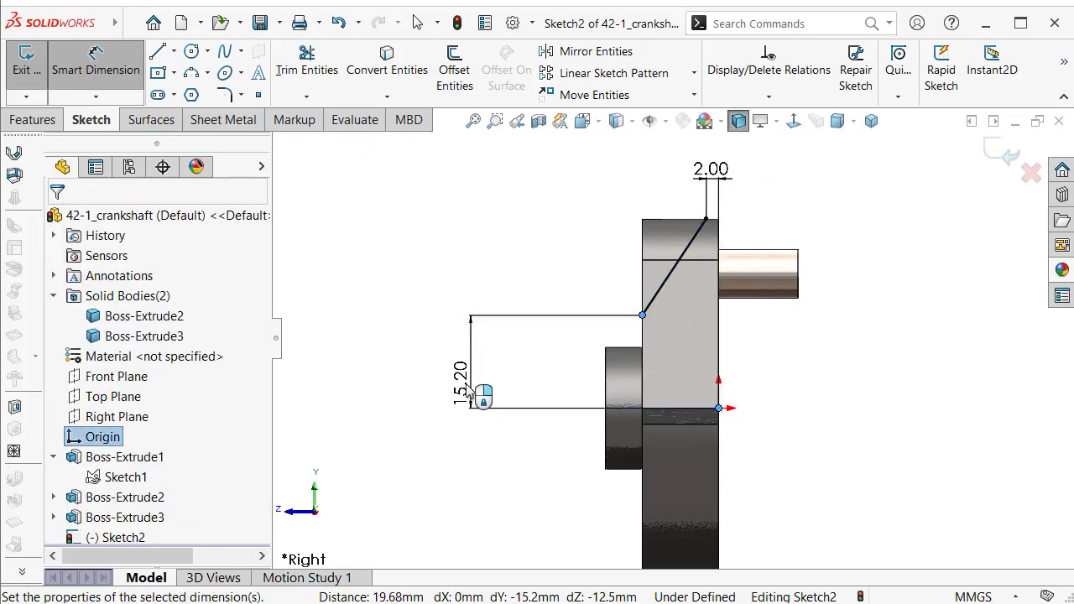
click(470, 394)
text(1)
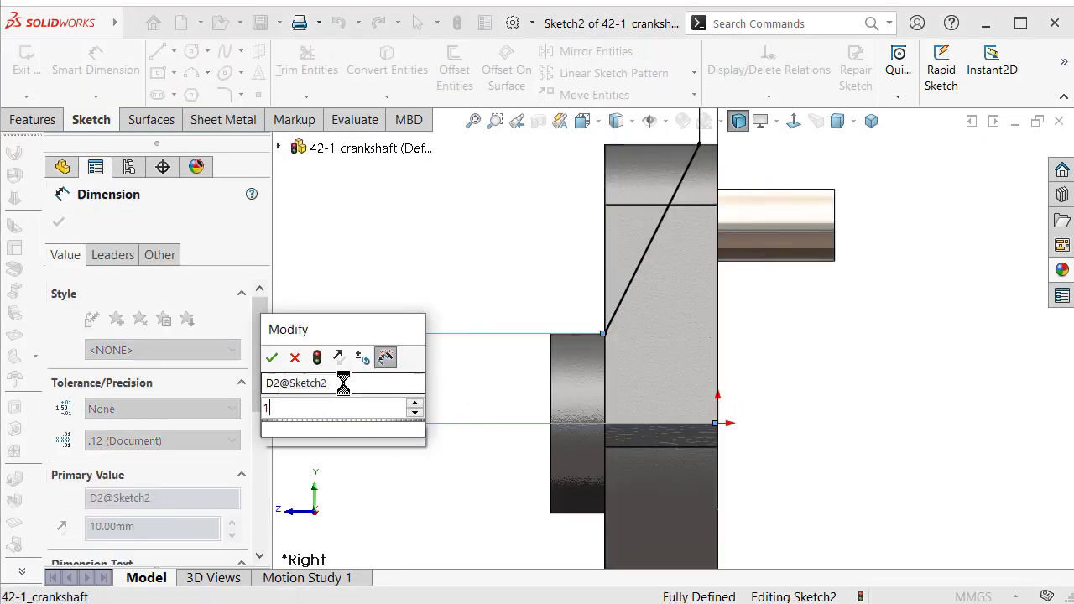
text(02)
key(Return)
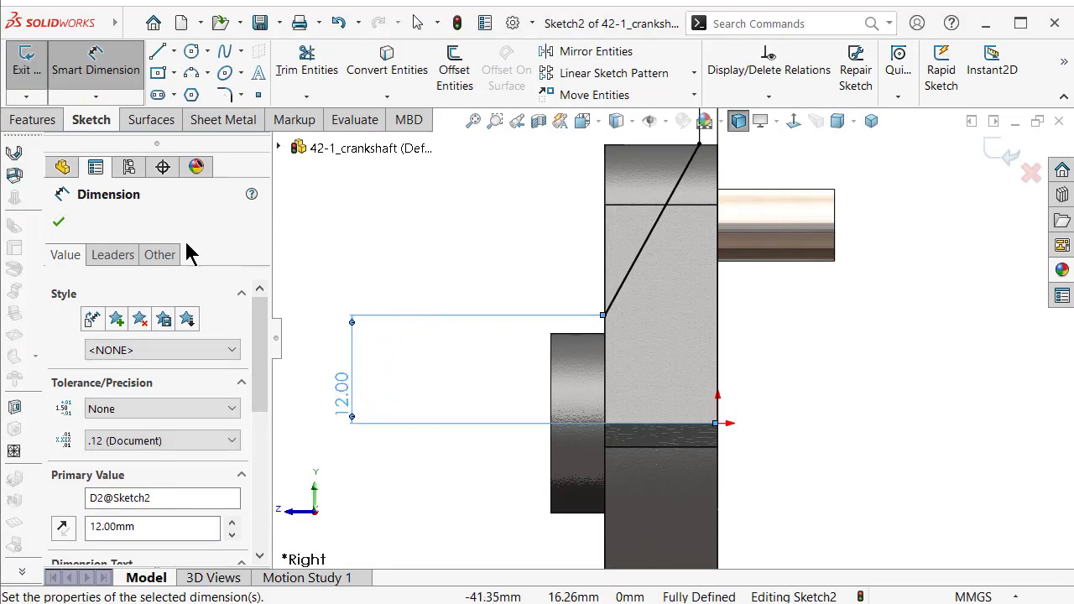
click(34, 121)
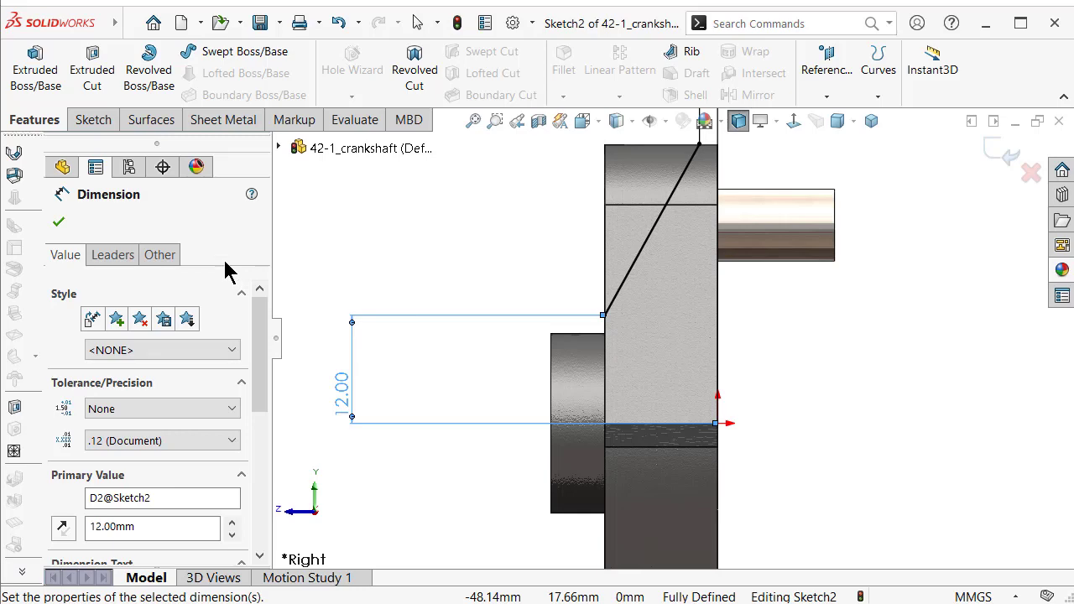
Cut the web along the slanted sketch line with Extruded Cut, Through All - Both.
click(95, 84)
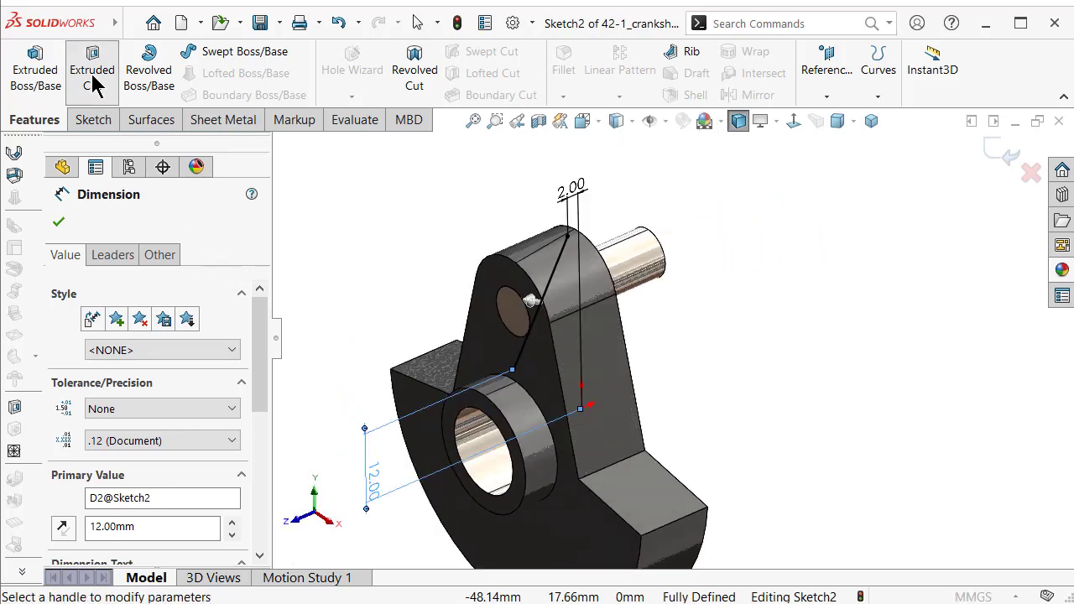
click(147, 337)
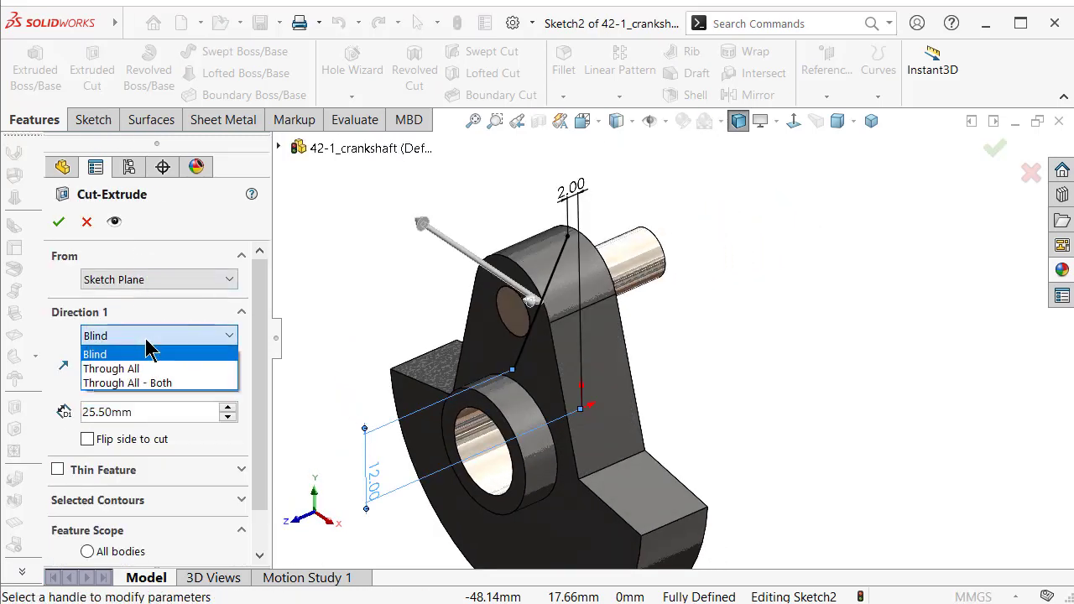
click(156, 383)
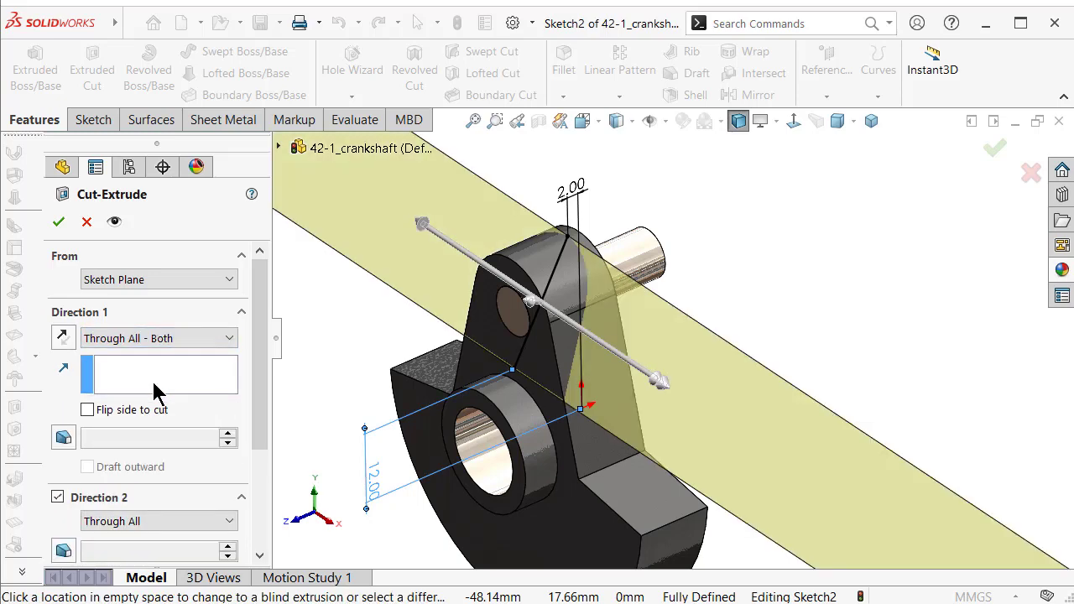
click(58, 222)
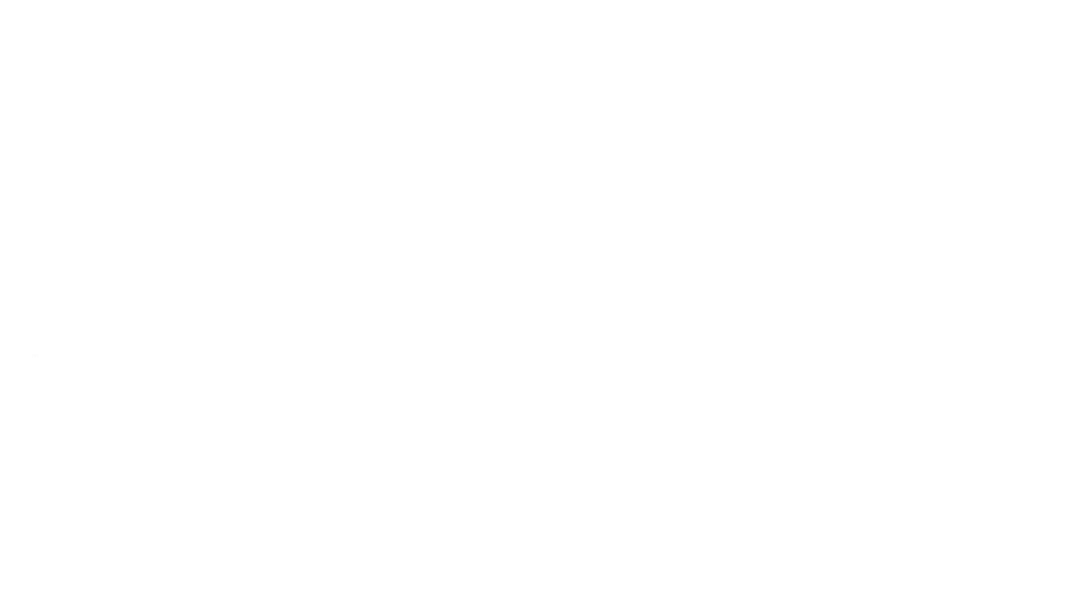
click(478, 354)
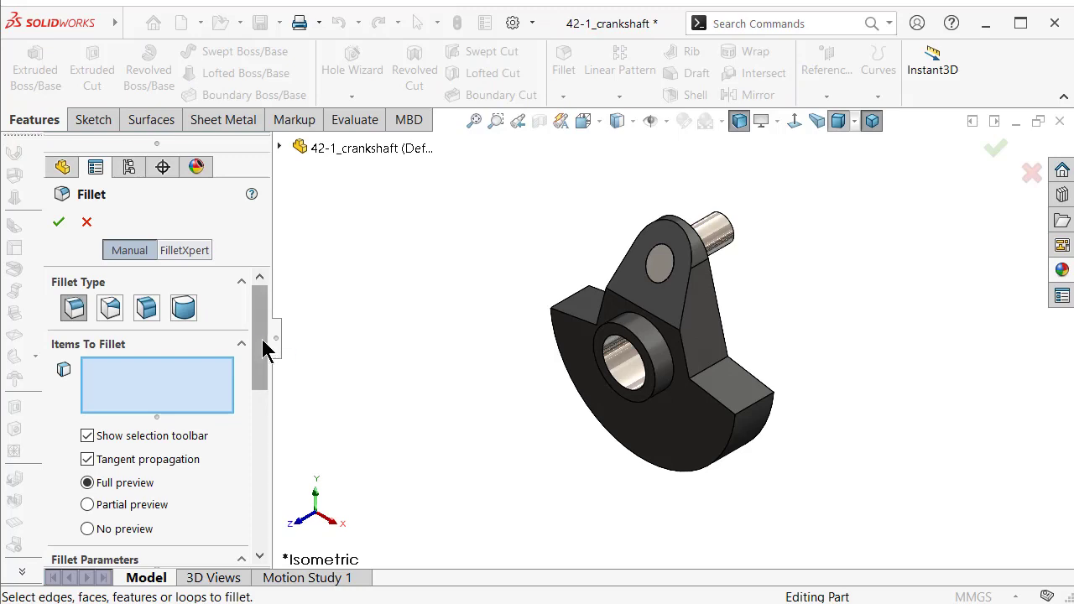
Fillet the two inside corner edges of the web at 10 mm radius.
drag(262, 339, 259, 424)
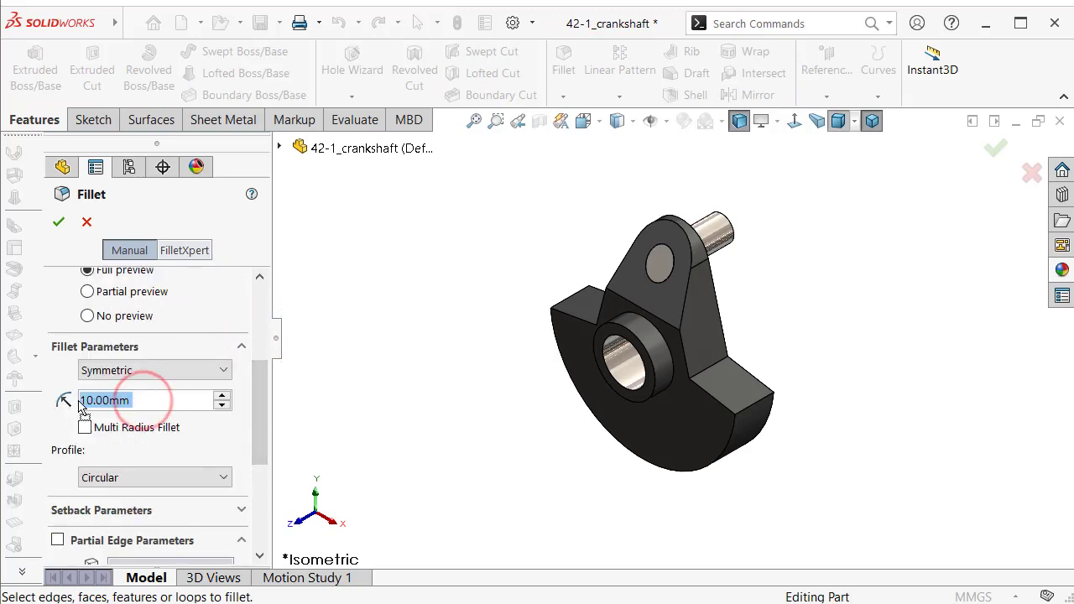
click(720, 366)
middle_drag(720, 367, 623, 344)
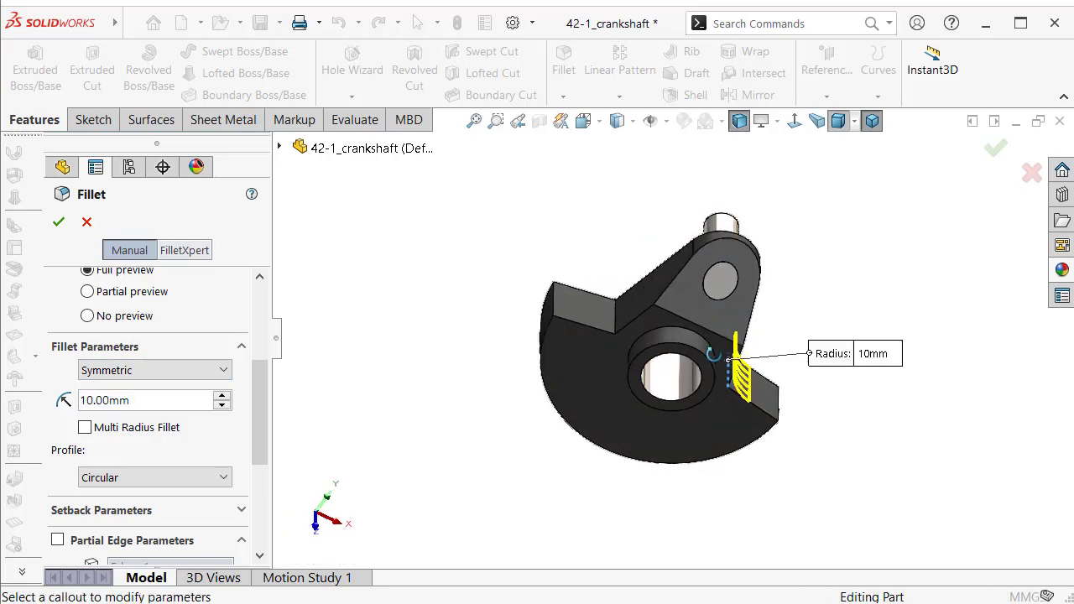
click(618, 326)
middle_drag(866, 528, 756, 335)
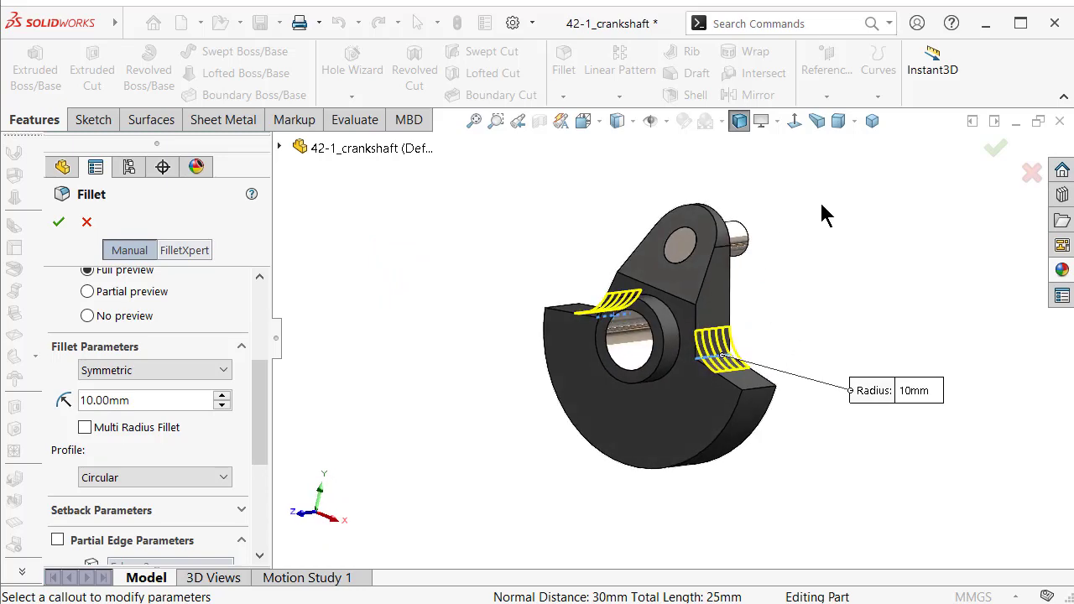
click(996, 148)
click(563, 97)
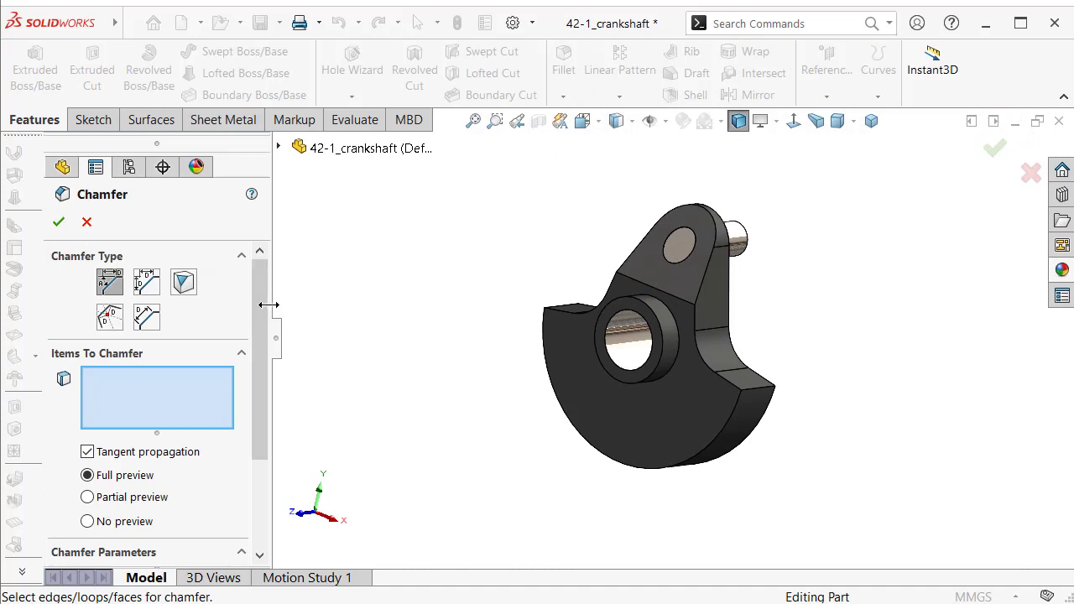
Chamfer the curved outer edge of the web's front face at 4 mm × 45°.
drag(265, 311, 264, 425)
double_click(141, 458)
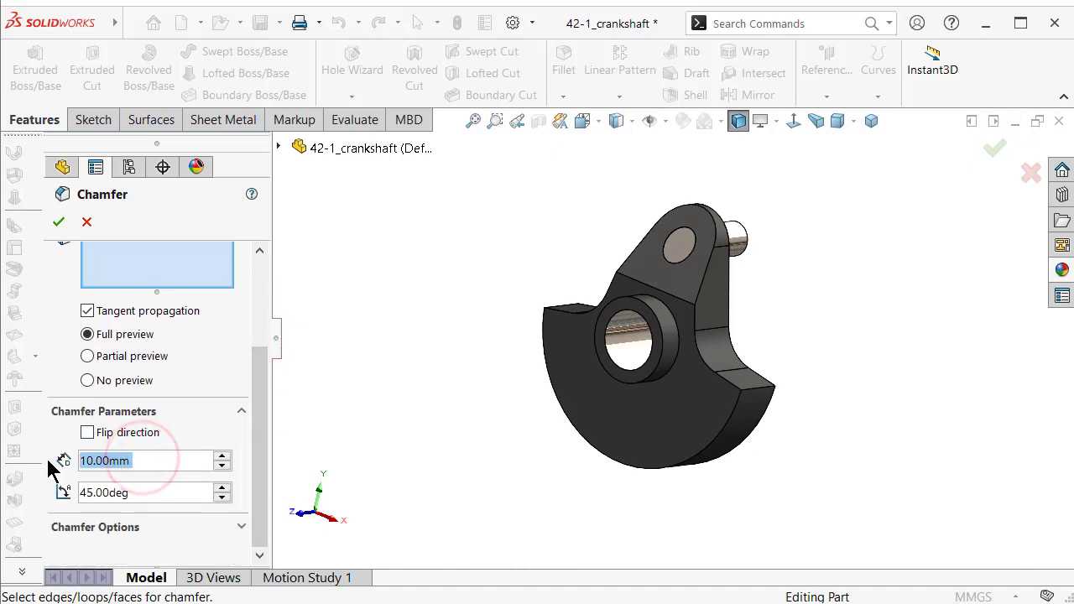
text(4)
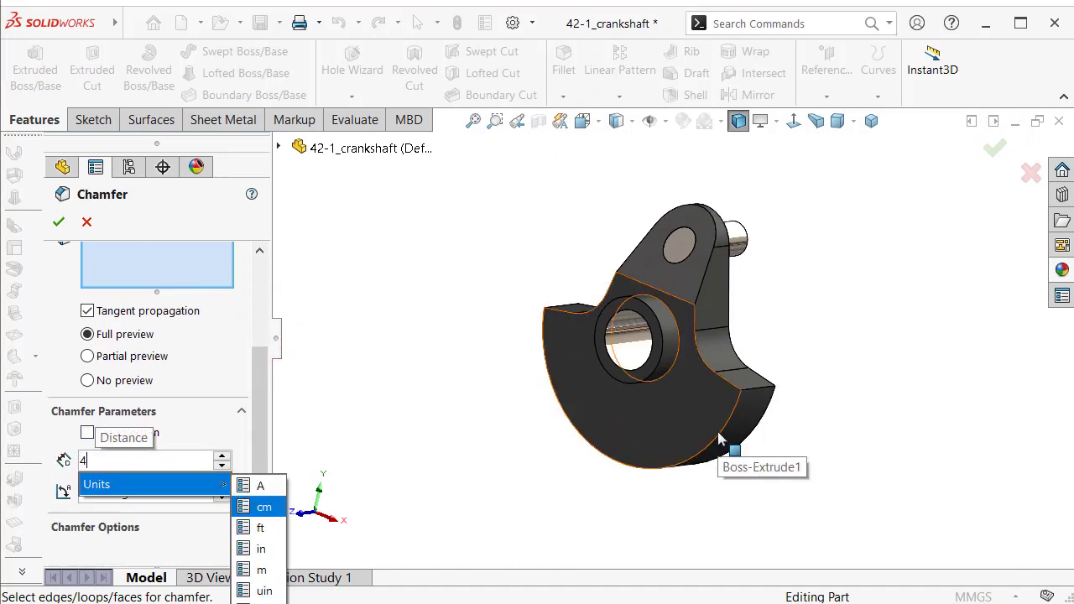
click(724, 432)
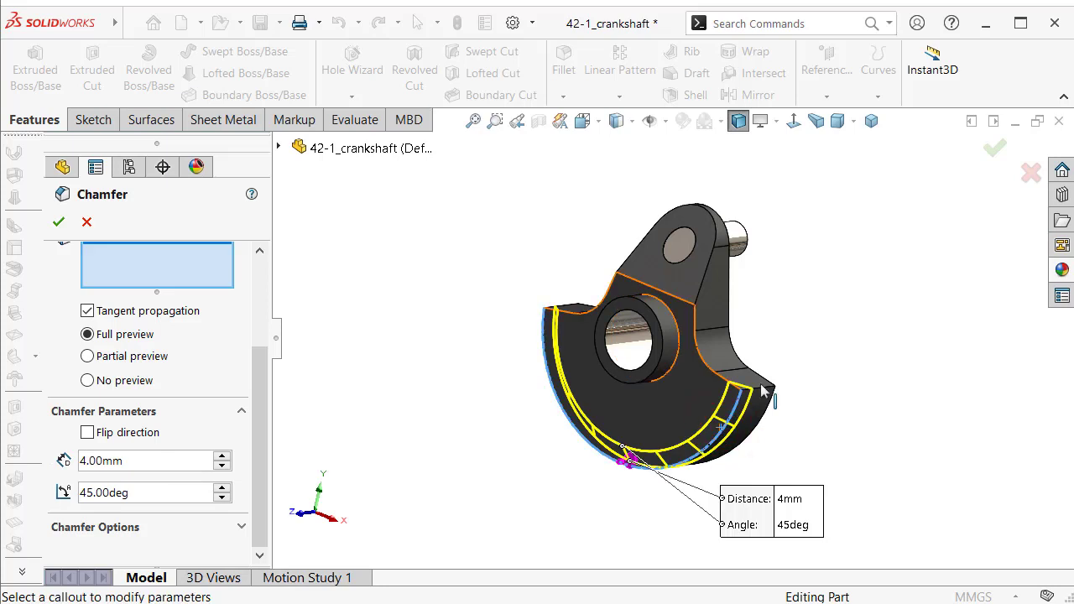
click(59, 223)
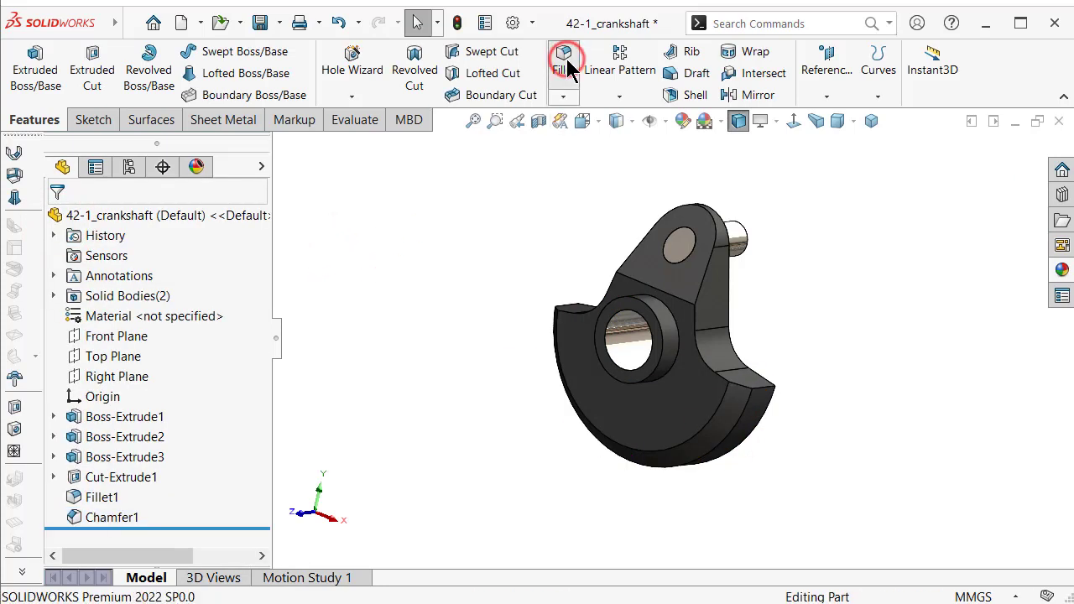
Fillet the right and left end edges of the curved web with a 4 mm radius.
click(564, 63)
drag(256, 363, 263, 427)
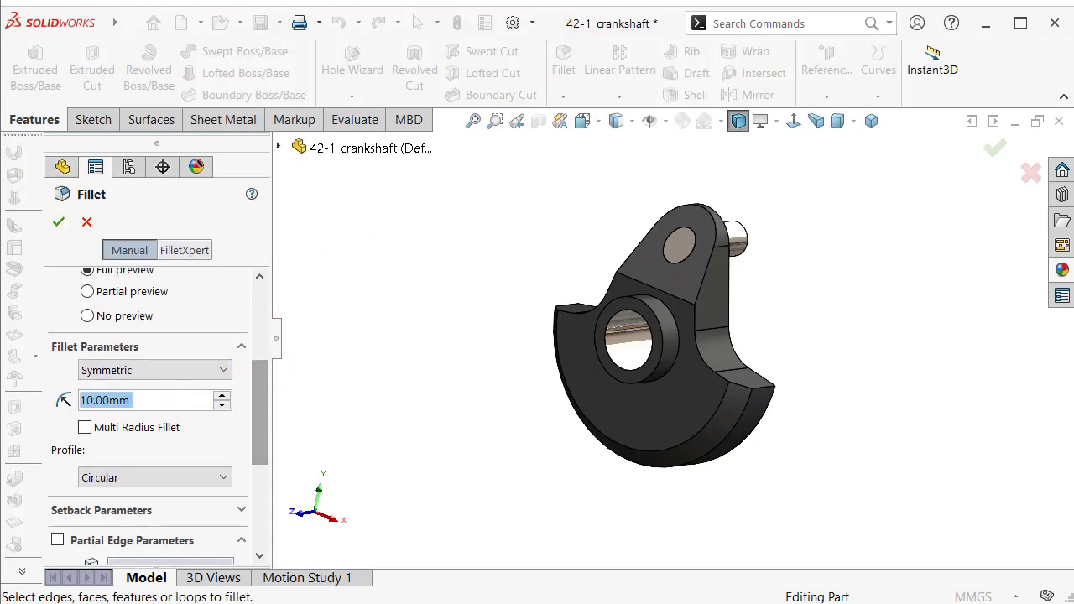
text(4)
click(764, 399)
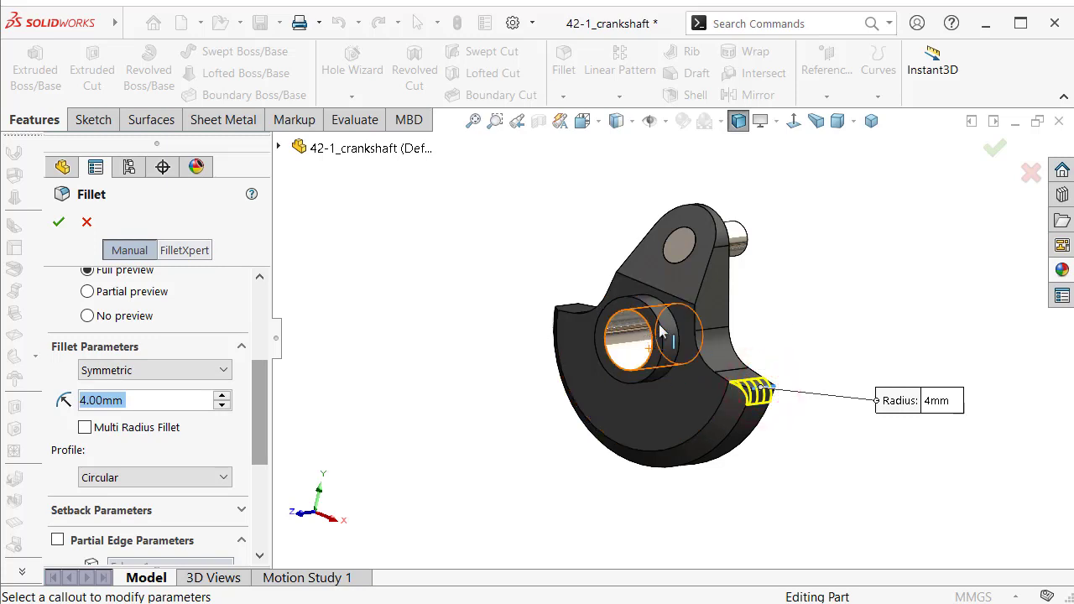
middle_drag(760, 424, 739, 583)
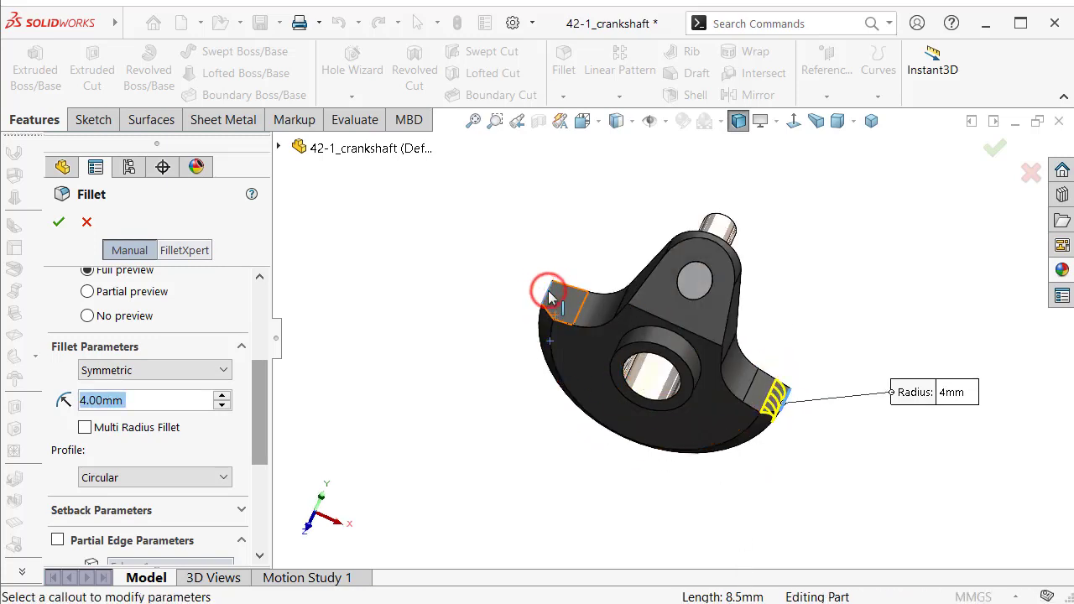
click(550, 295)
click(1007, 145)
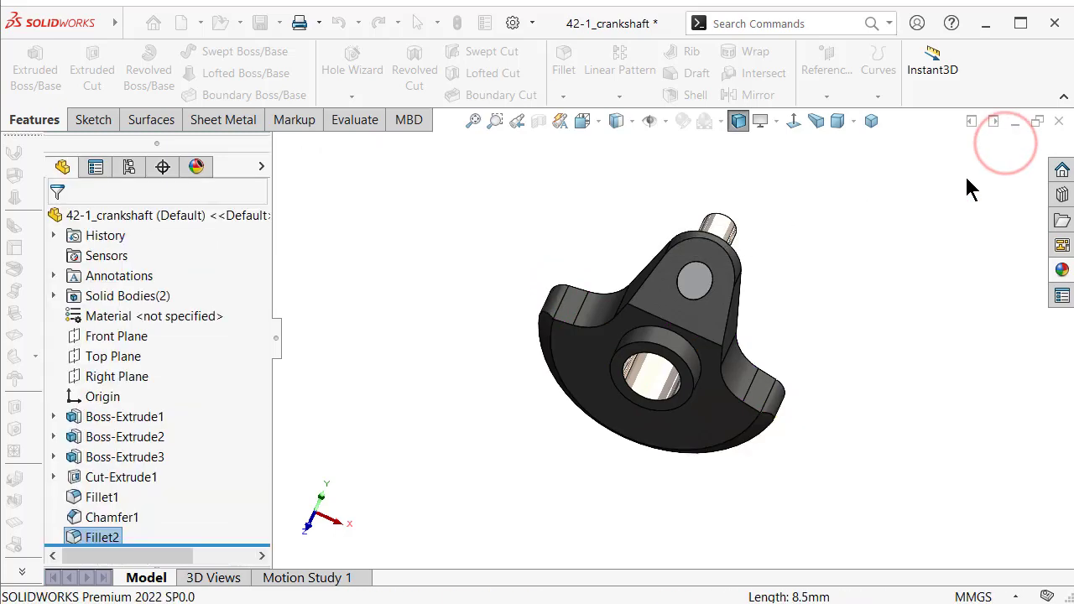
mouse_move(805, 304)
middle_down()
mouse_move(772, 255)
mouse_move(742, 237)
mouse_move(784, 204)
mouse_move(810, 200)
mouse_move(814, 216)
middle_up()
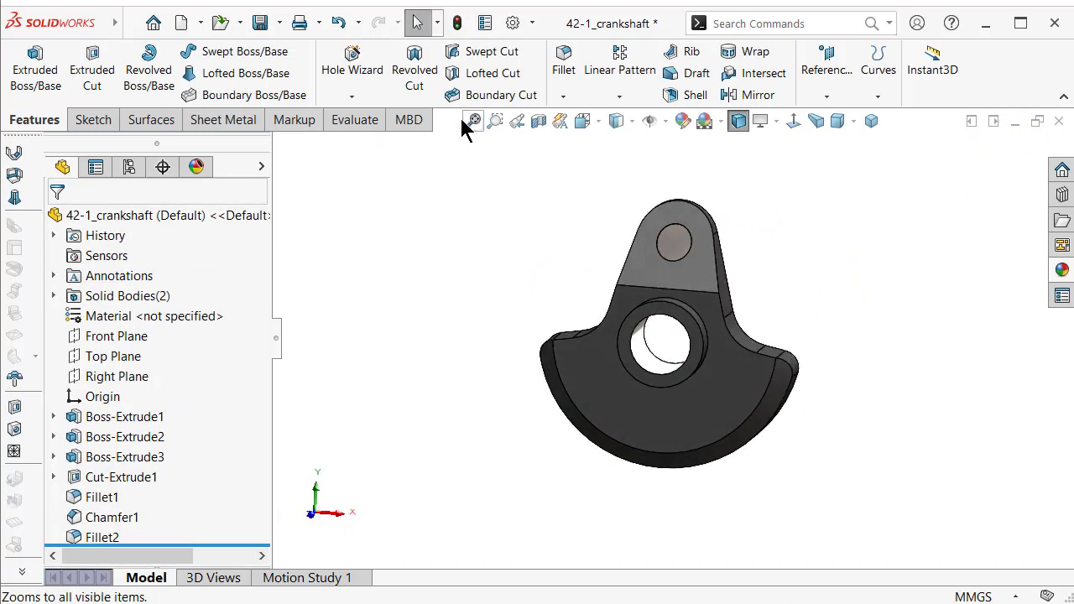
Start a 1 mm fillet on the curved front edge, the front face and another web face.
click(565, 70)
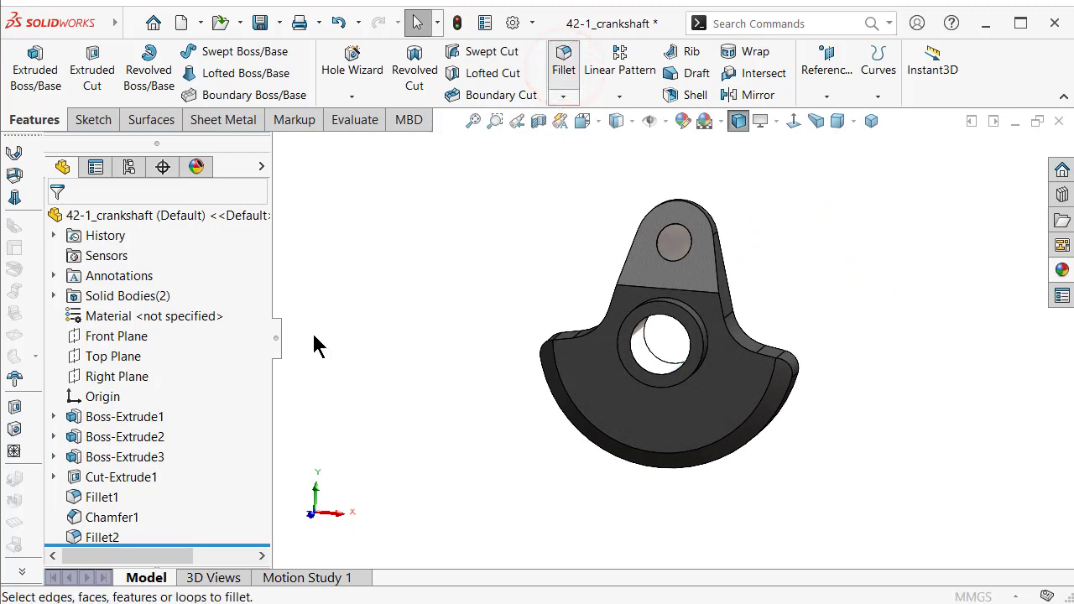
drag(265, 334, 260, 448)
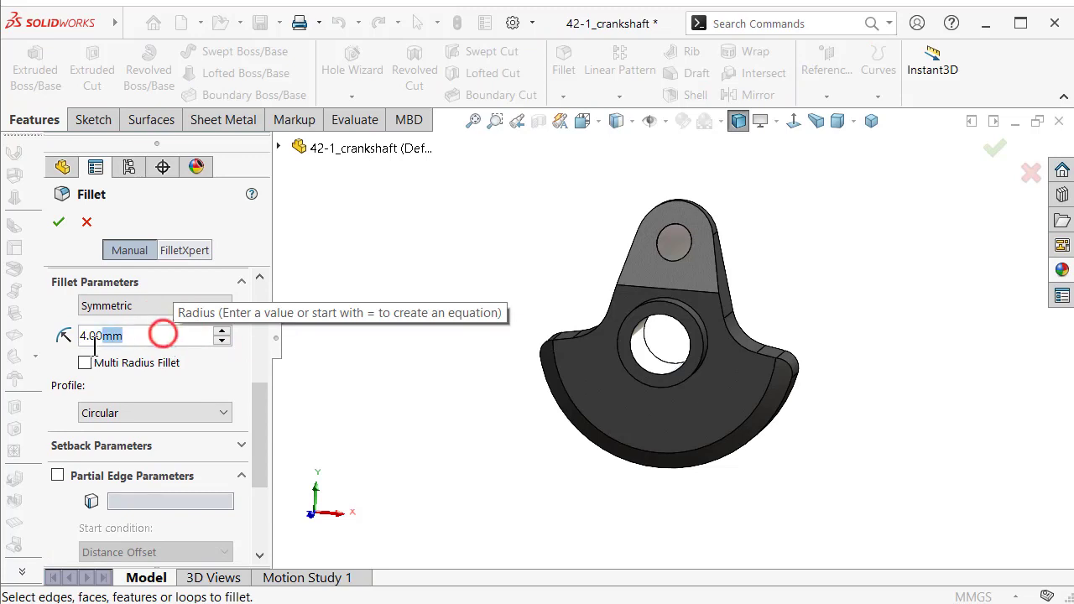
double_click(165, 333)
text(1)
click(383, 477)
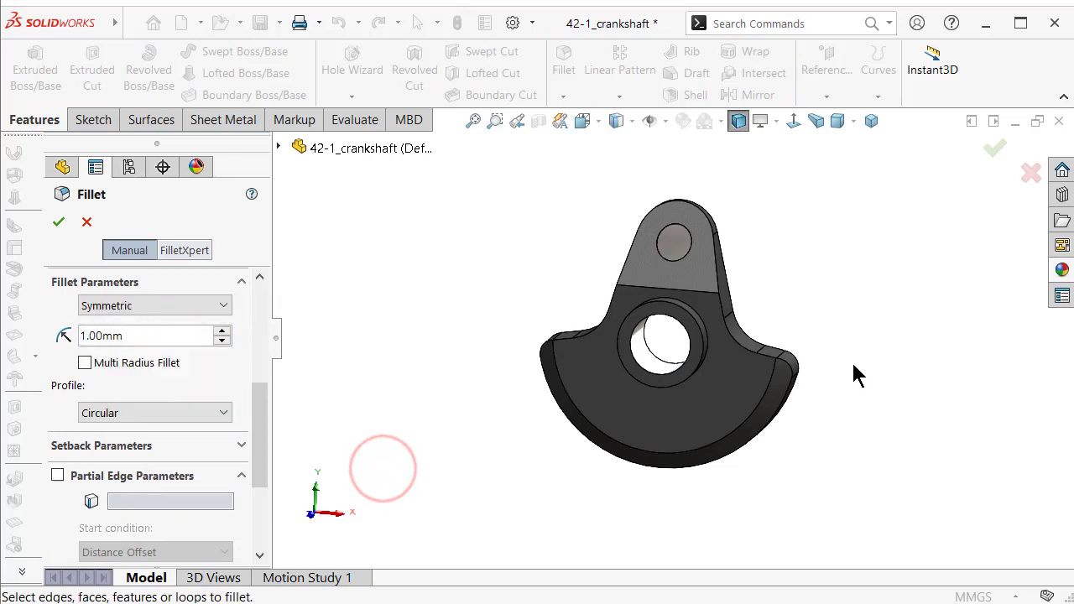
scroll(852, 362, down, 5)
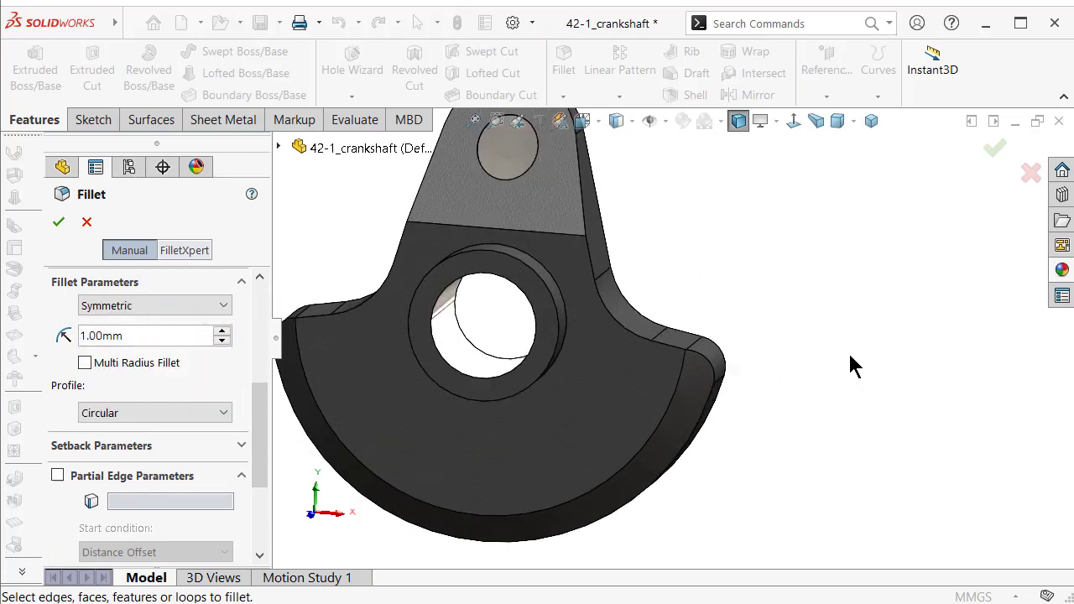
click(693, 409)
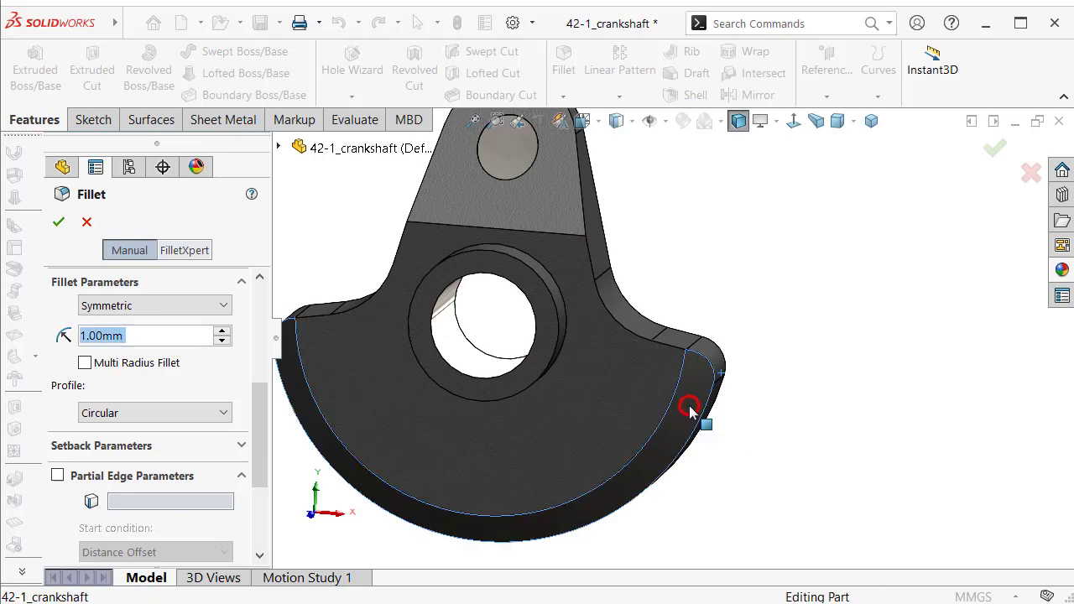
click(625, 394)
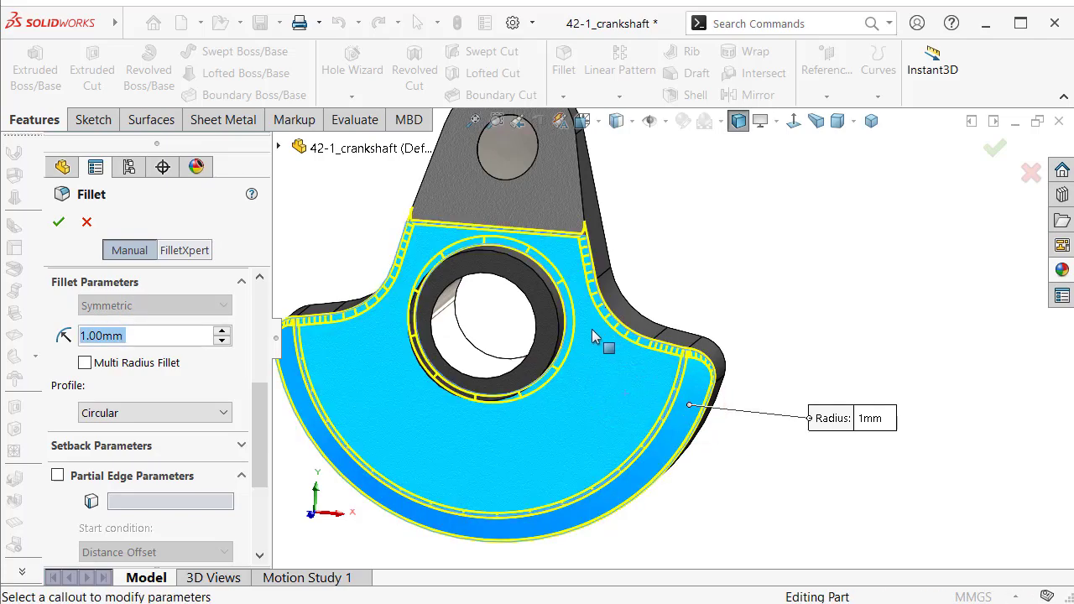
middle_drag(586, 367, 633, 420)
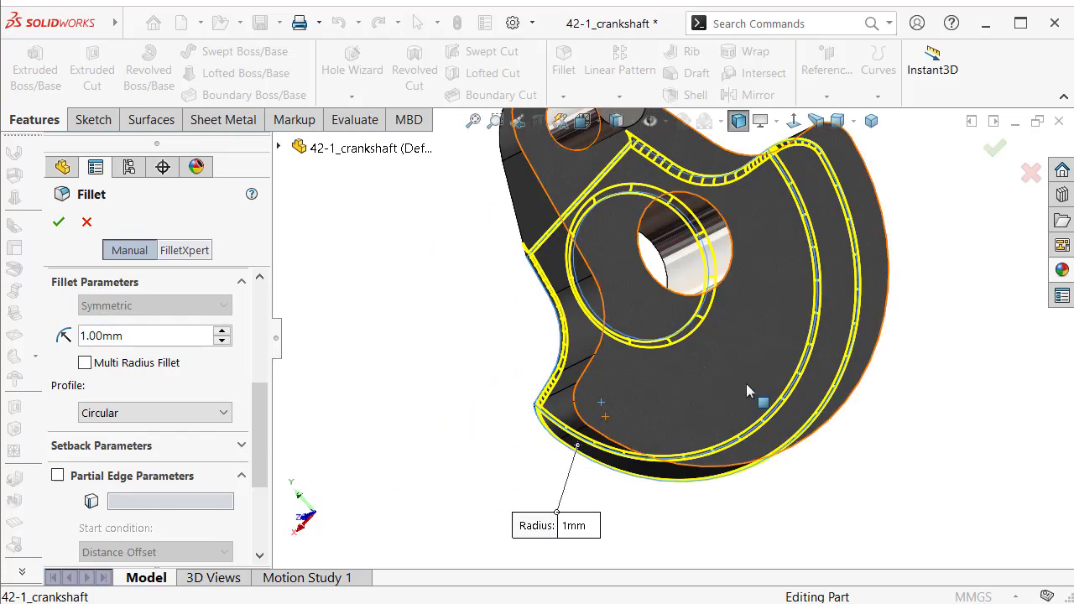
click(746, 383)
scroll(745, 298, up, 3)
scroll(743, 298, down, 3)
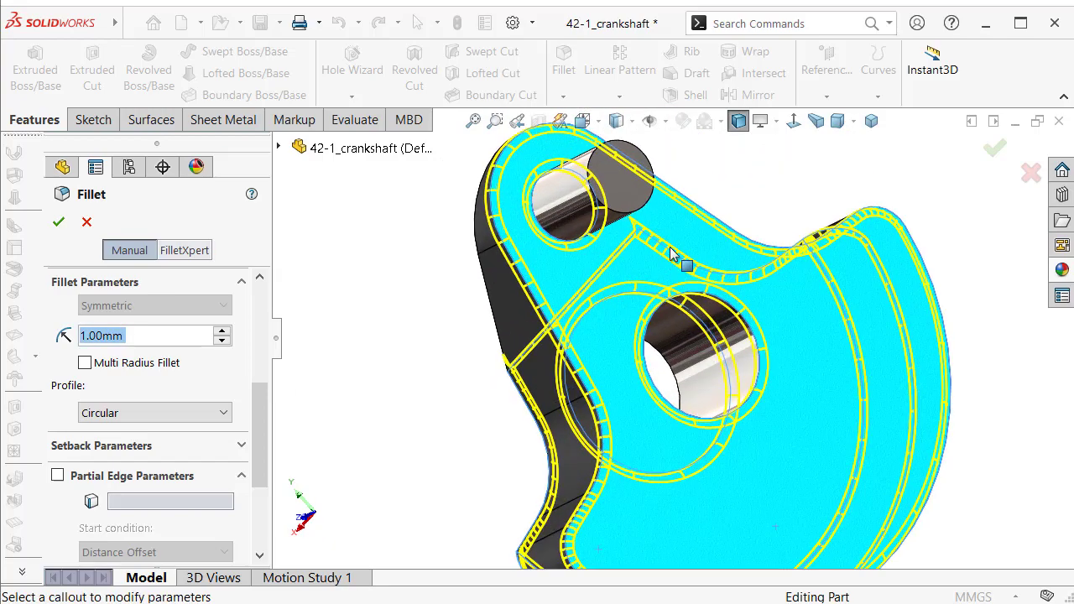
middle_drag(744, 298, 715, 211)
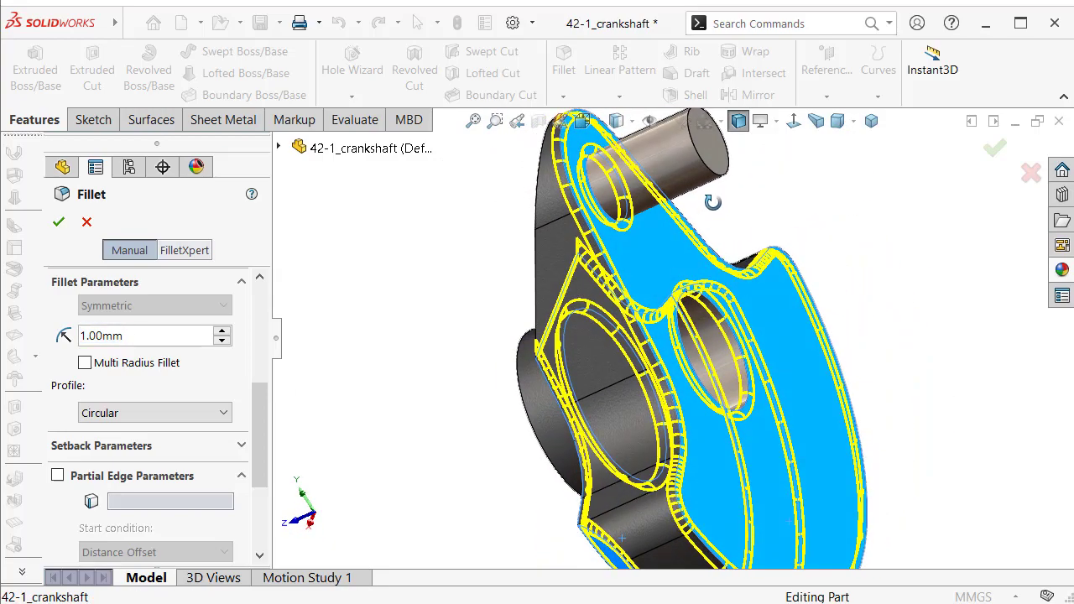
Replace Face<3> with two outer edges and apply the 1 mm fillet.
drag(260, 401, 262, 323)
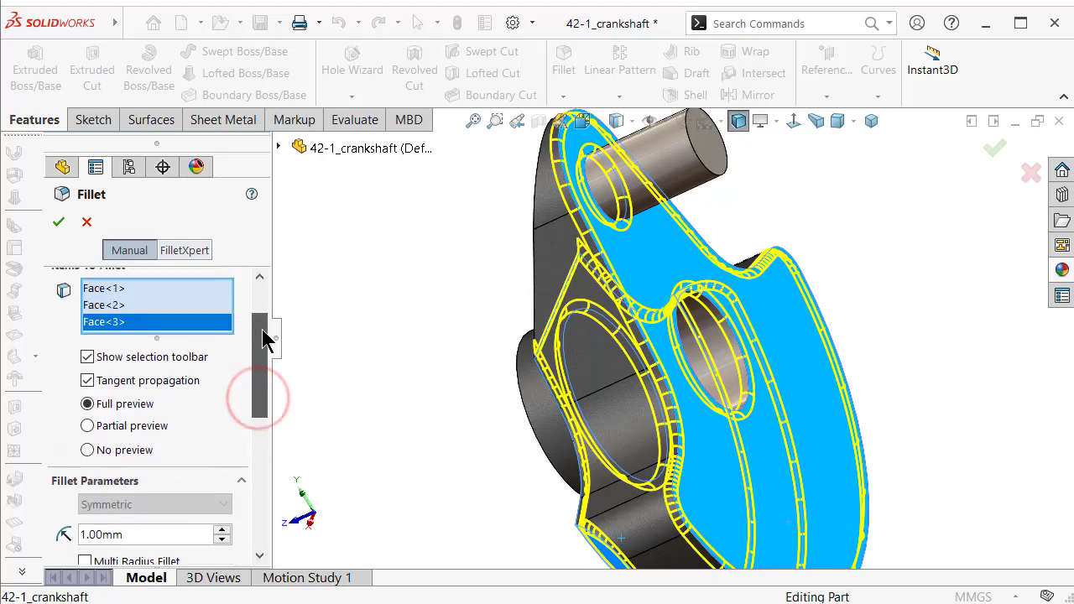
right_click(214, 330)
click(254, 362)
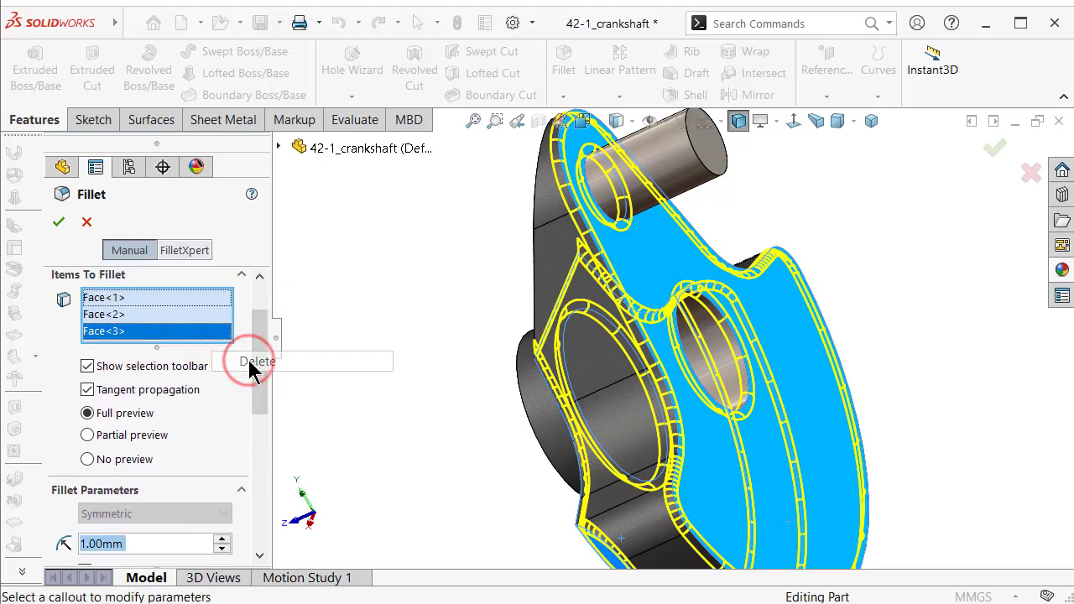
click(836, 347)
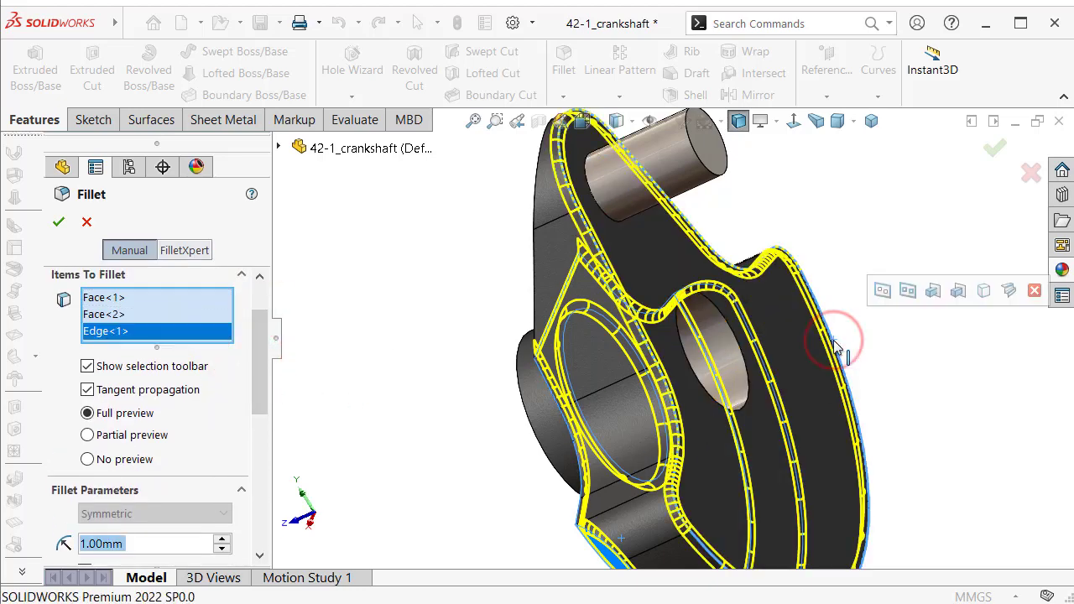
mouse_move(793, 311)
middle_down()
mouse_move(722, 387)
mouse_move(879, 321)
mouse_move(858, 357)
mouse_move(825, 340)
mouse_move(868, 307)
middle_up()
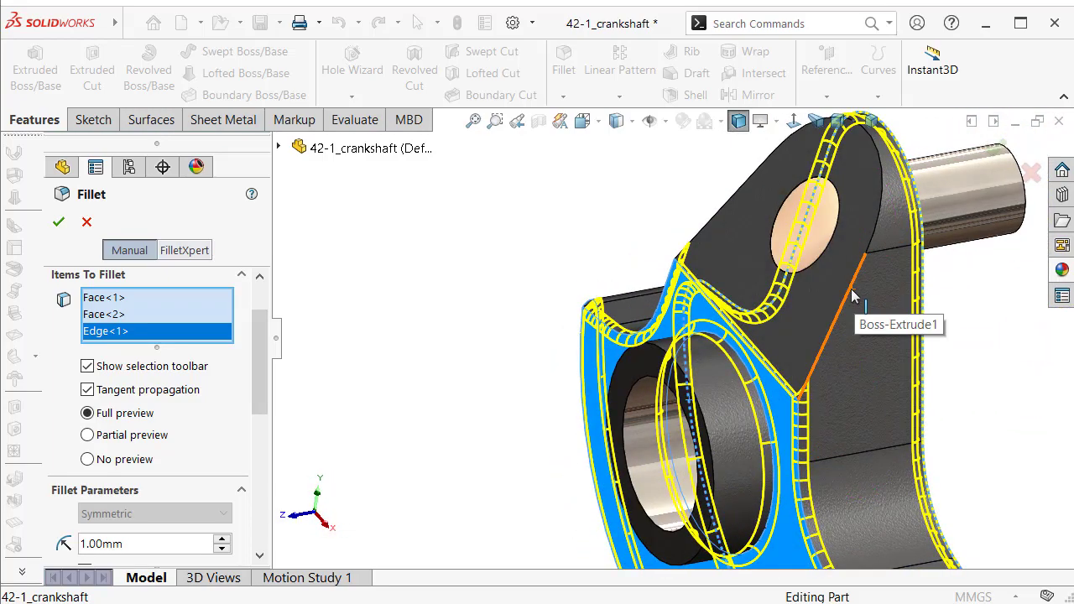
click(853, 296)
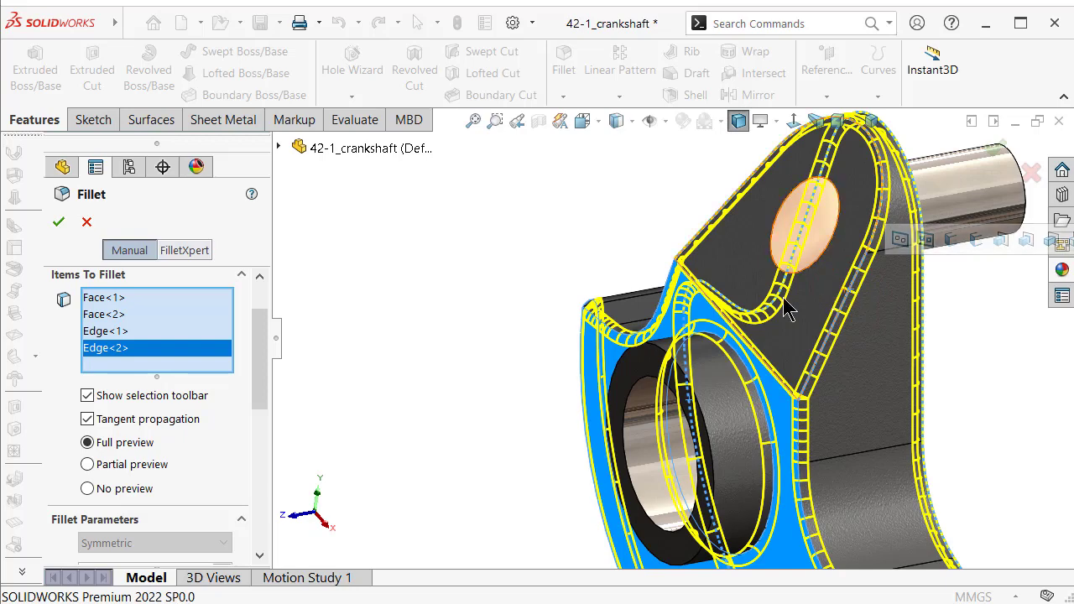
click(57, 221)
mouse_move(490, 221)
middle_down()
mouse_move(777, 356)
mouse_move(751, 339)
middle_up()
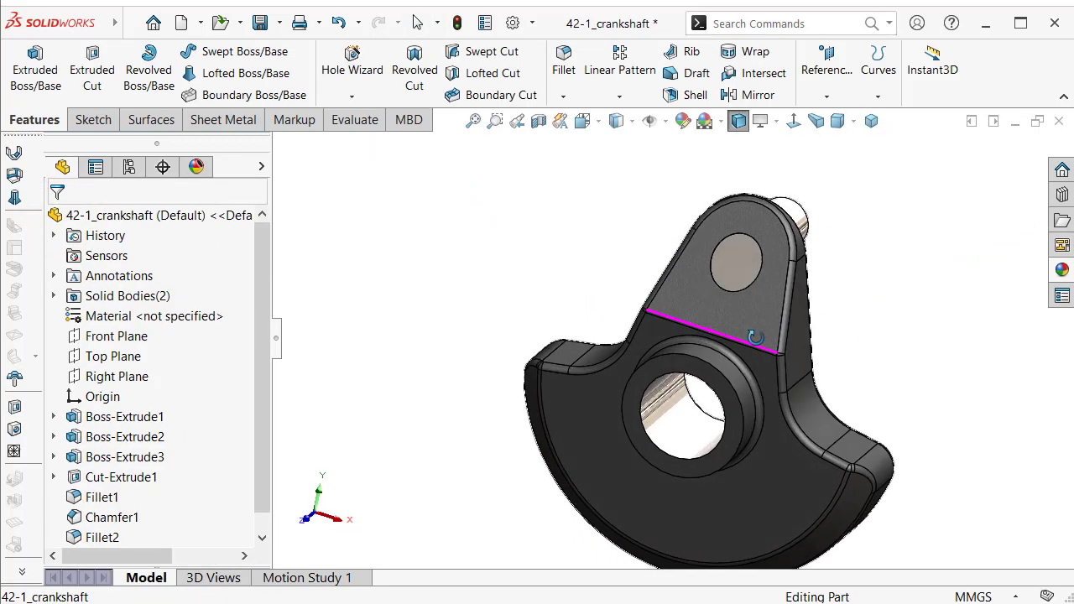
Chamfer the hub's shaft bore edge by 0.1 mm at 45°.
click(563, 97)
click(569, 143)
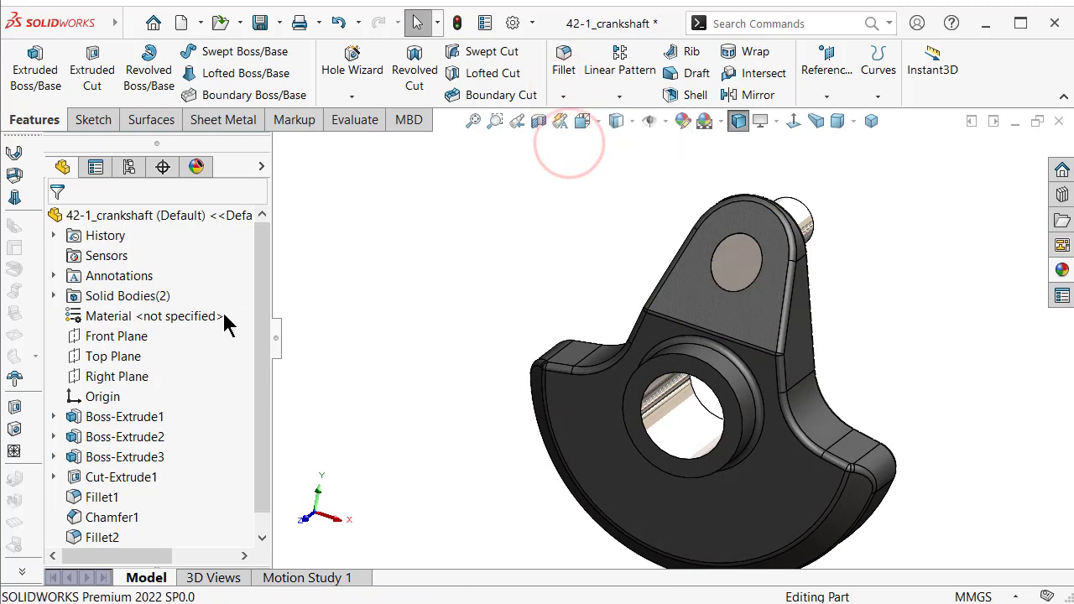
drag(262, 342, 263, 445)
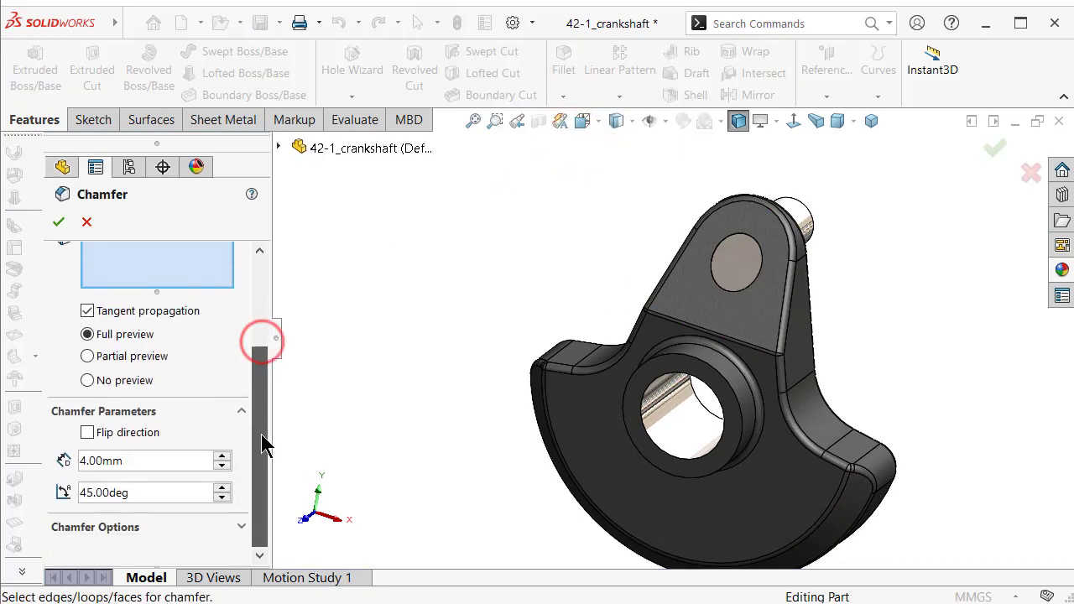
click(156, 458)
text(0.)
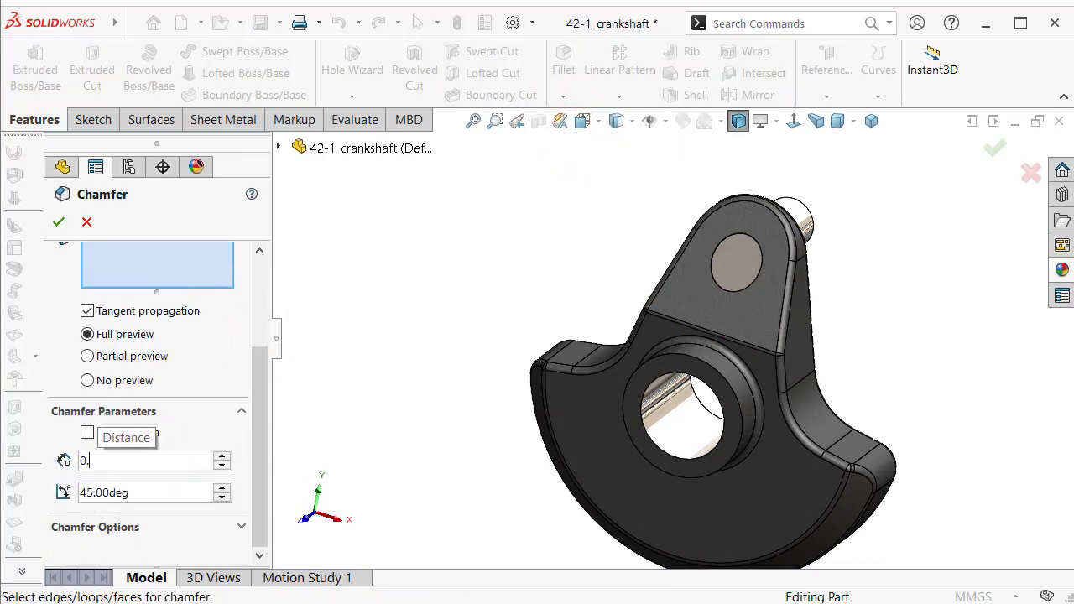
text(1)
middle_drag(703, 310, 672, 422)
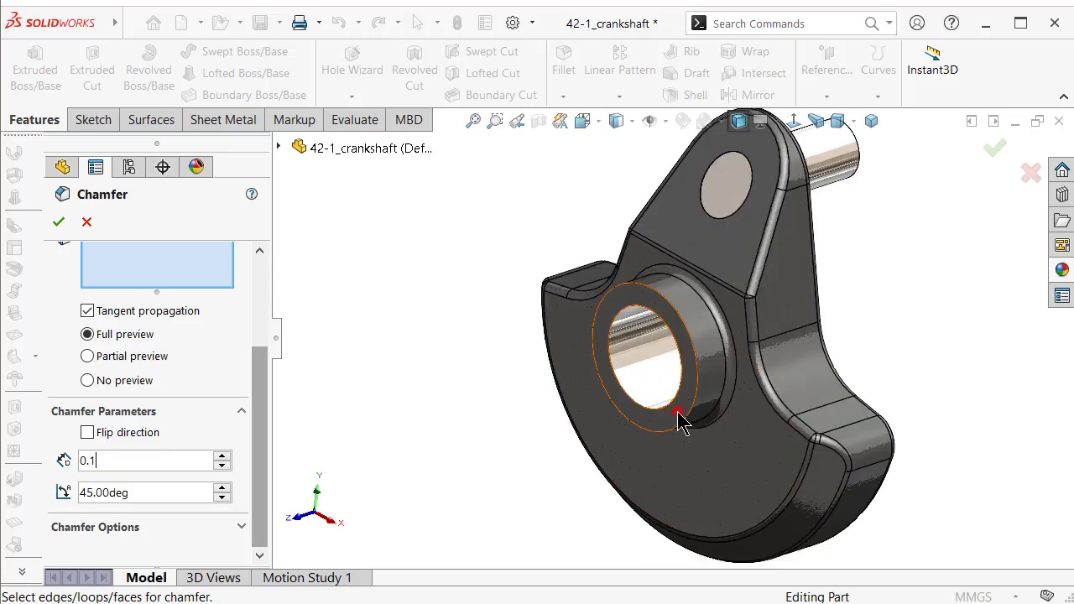
click(678, 422)
mouse_move(748, 424)
middle_down()
mouse_move(772, 392)
mouse_move(872, 406)
middle_up()
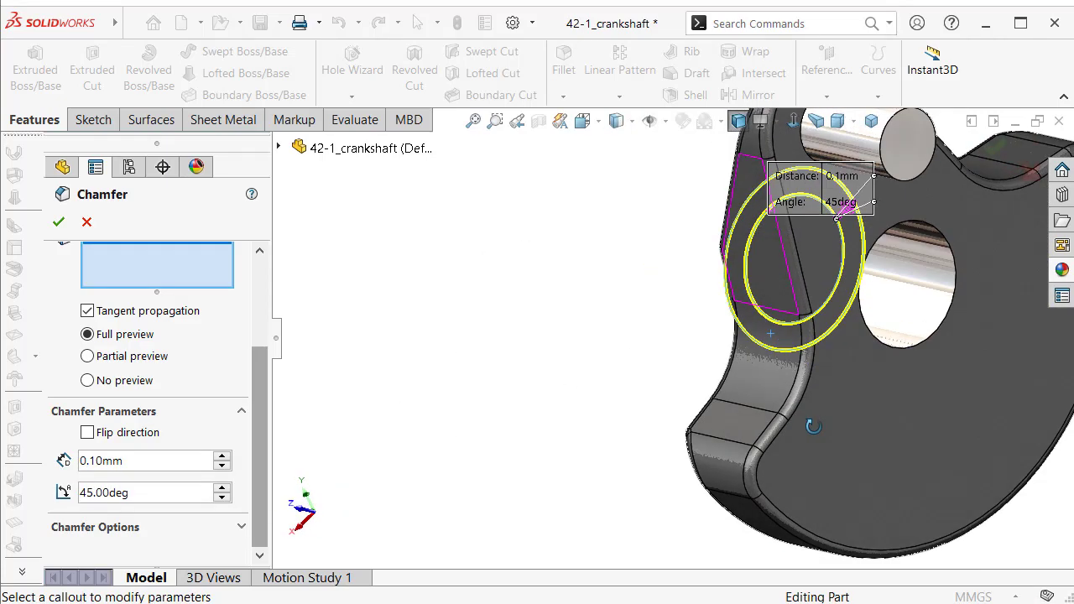
click(949, 323)
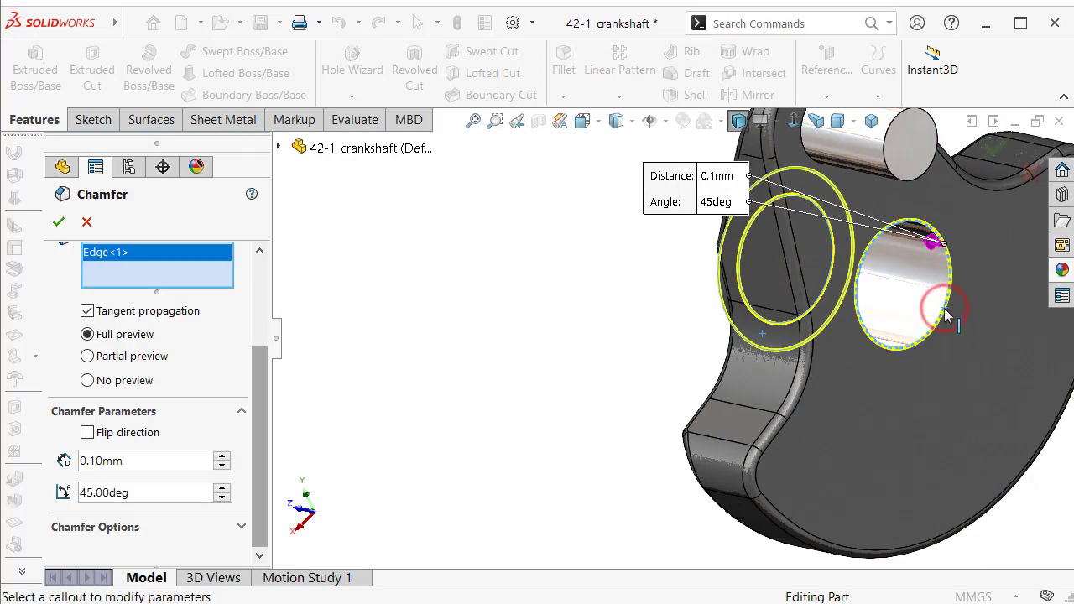
mouse_move(949, 323)
middle_down()
mouse_move(682, 265)
mouse_move(561, 476)
middle_up()
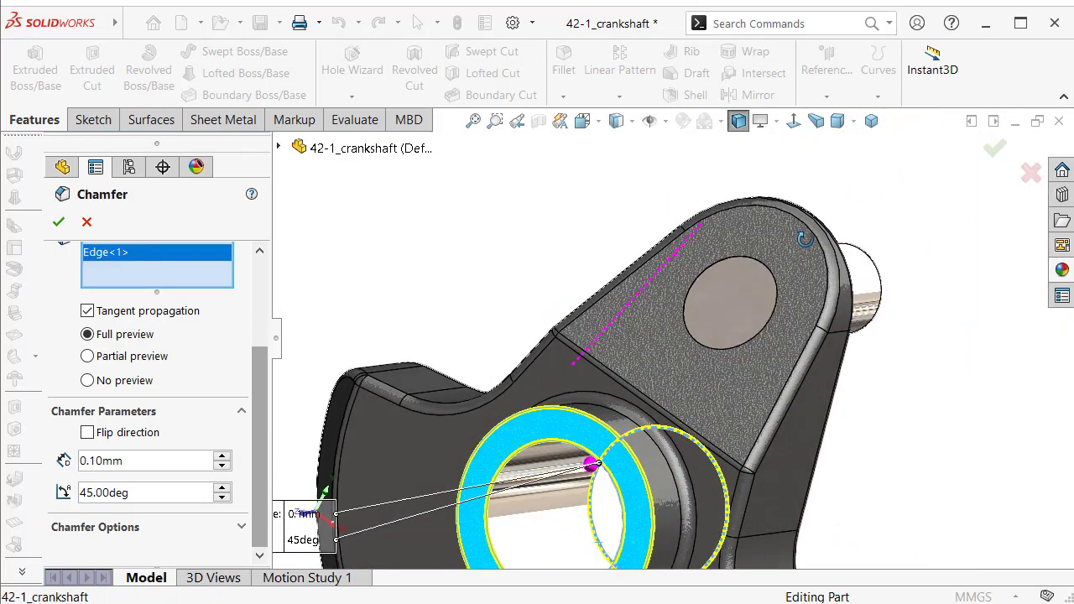
click(996, 150)
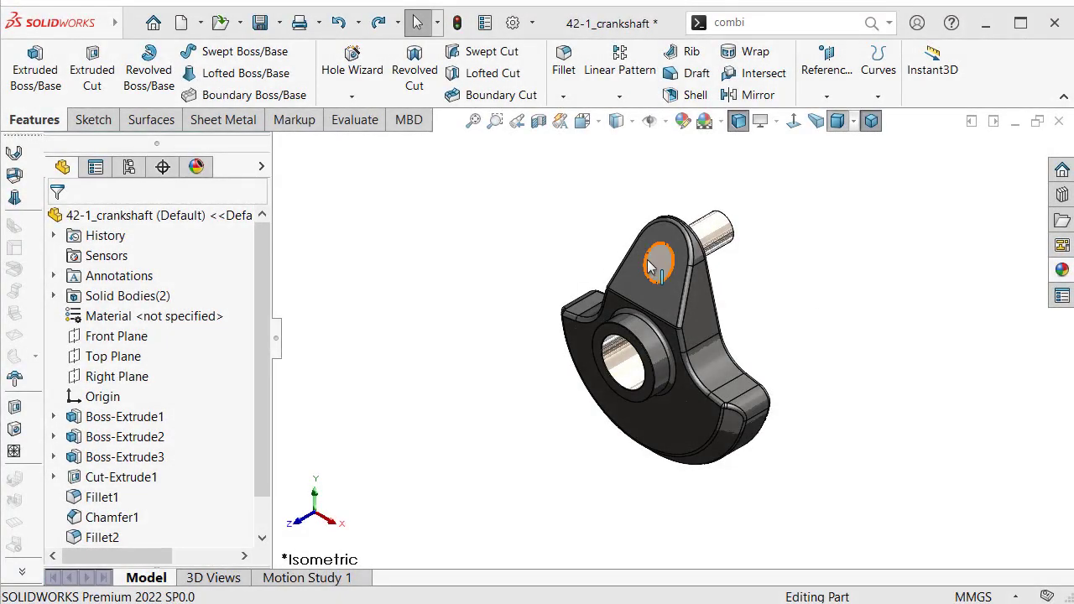
Inspect the pin hole, shaft and web faces, then orbit back near isometric.
click(653, 265)
click(720, 234)
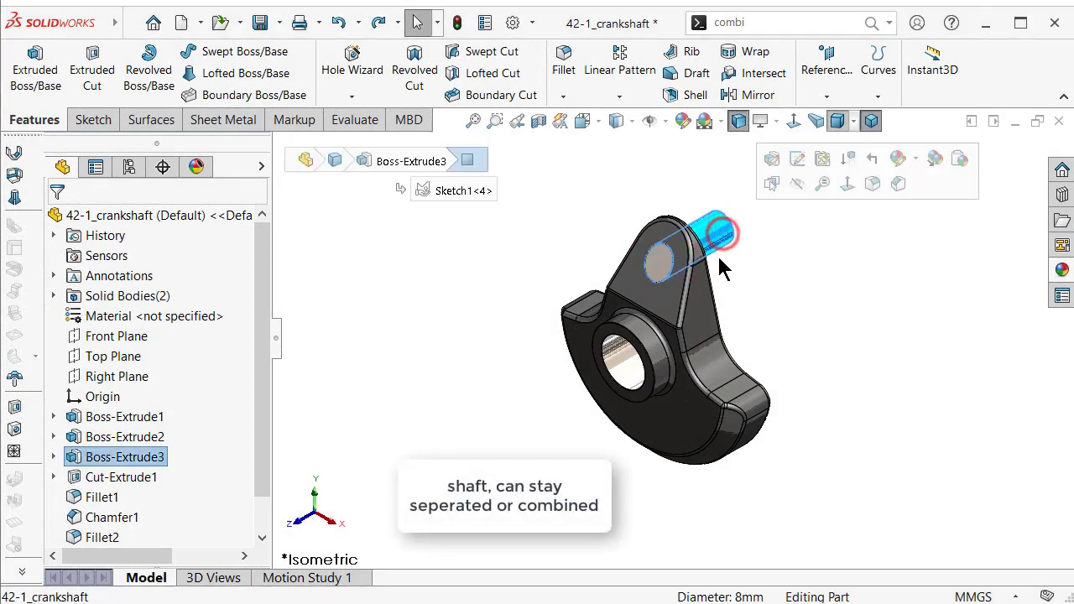
click(702, 314)
click(503, 415)
middle_drag(504, 415, 687, 379)
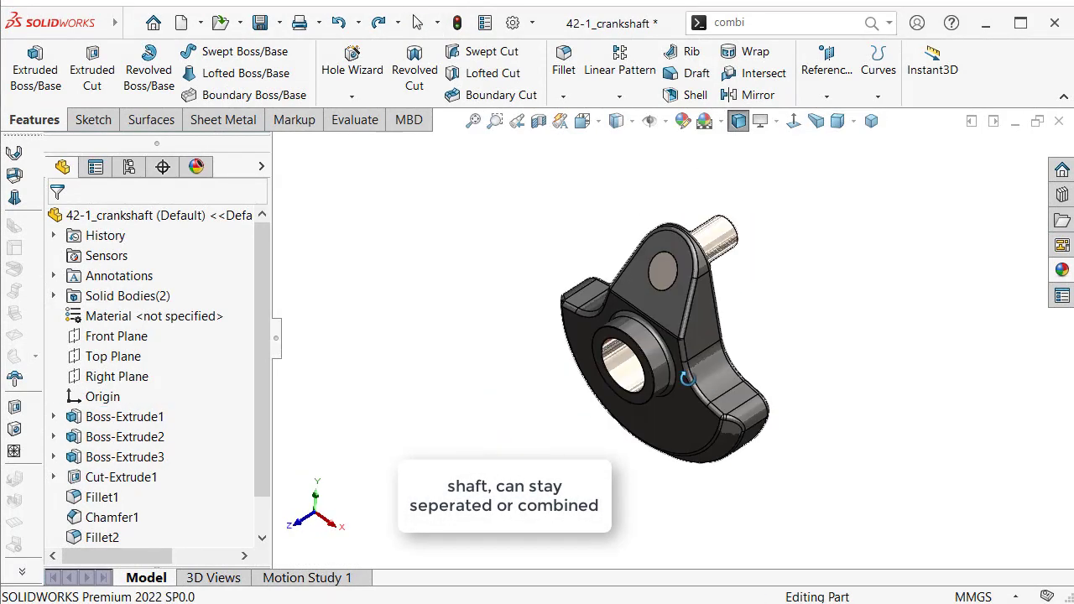
Combine the shaft and web body with Add, switch to isometric, and save the part.
click(801, 23)
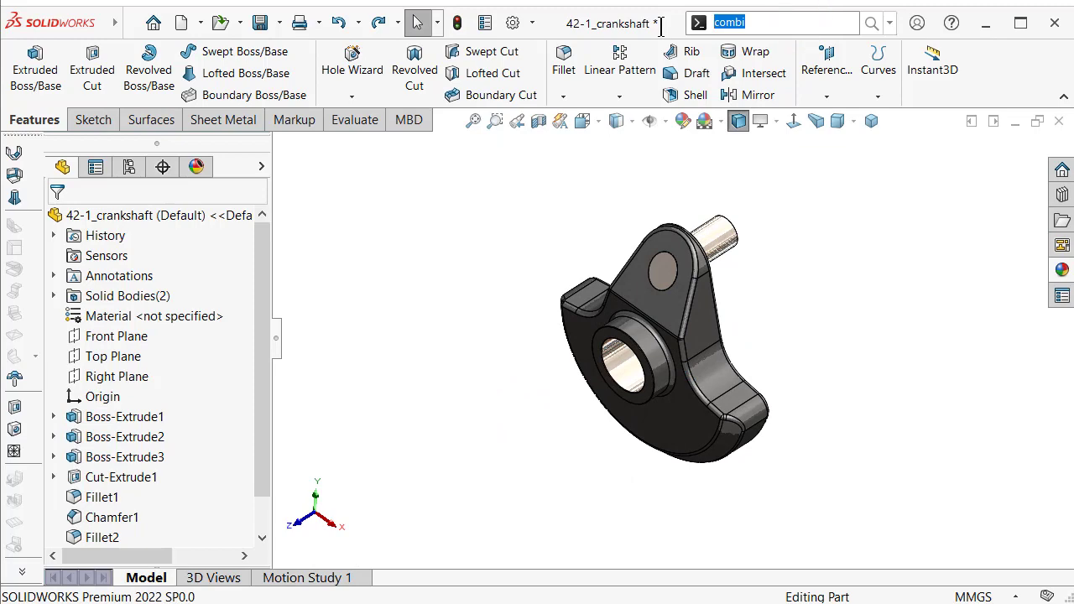
text(com)
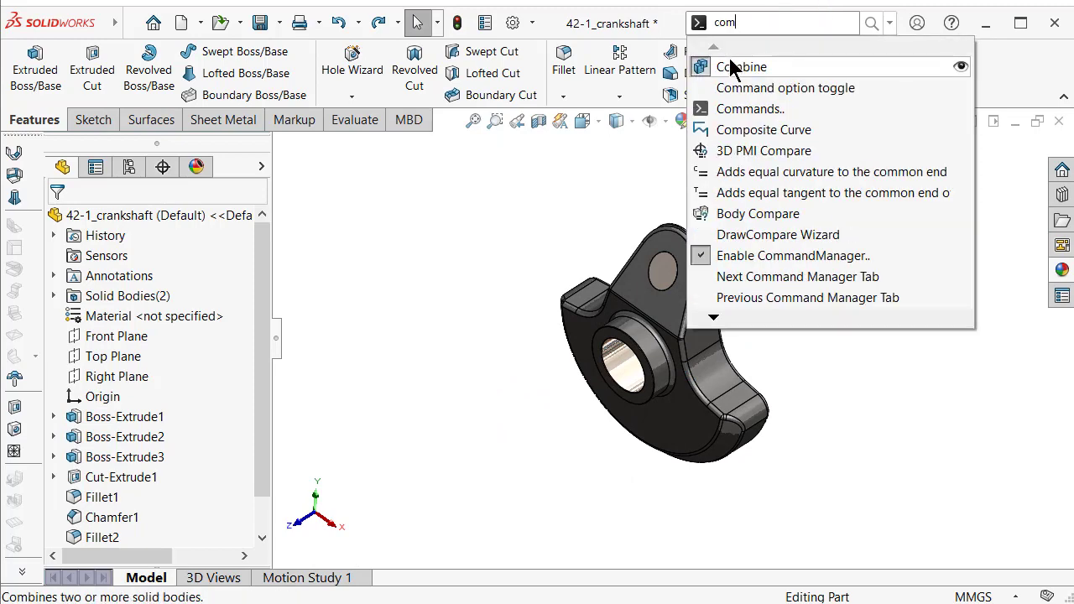
click(727, 66)
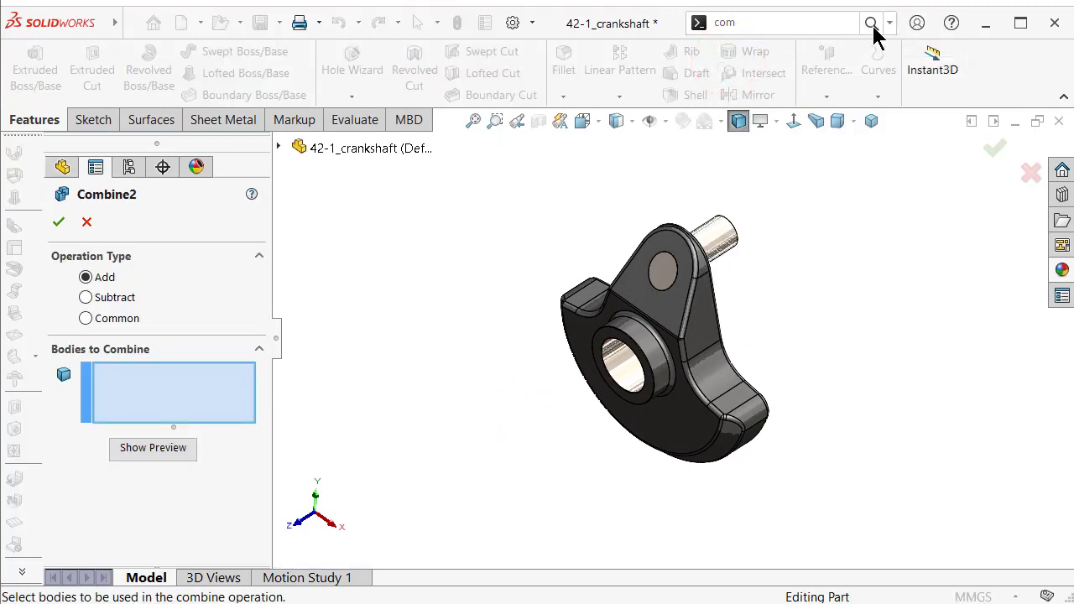
click(729, 242)
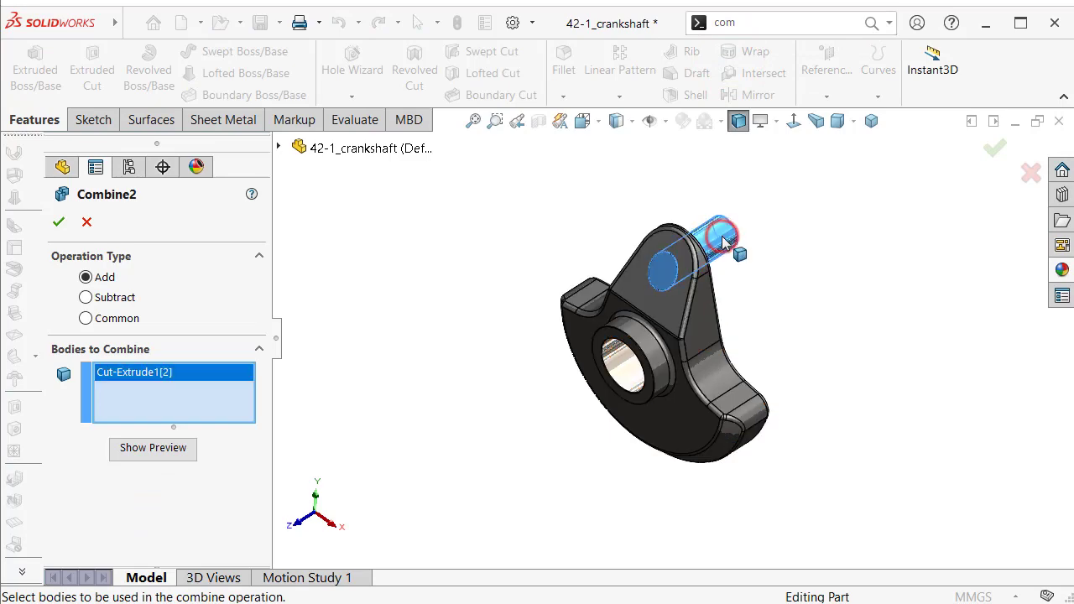
click(688, 312)
right_click(682, 311)
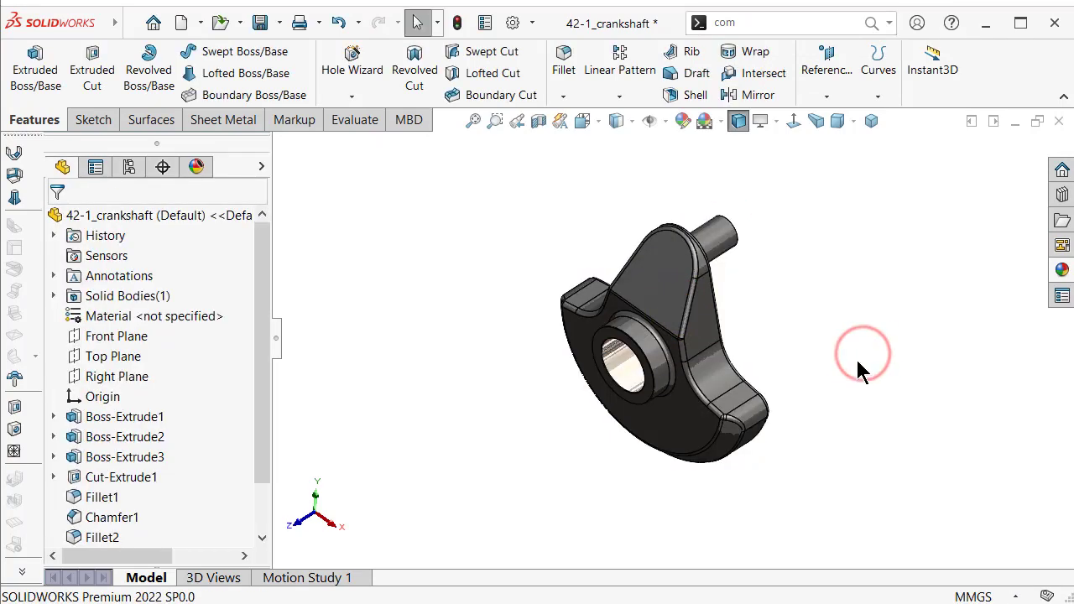
middle_drag(859, 369, 752, 427)
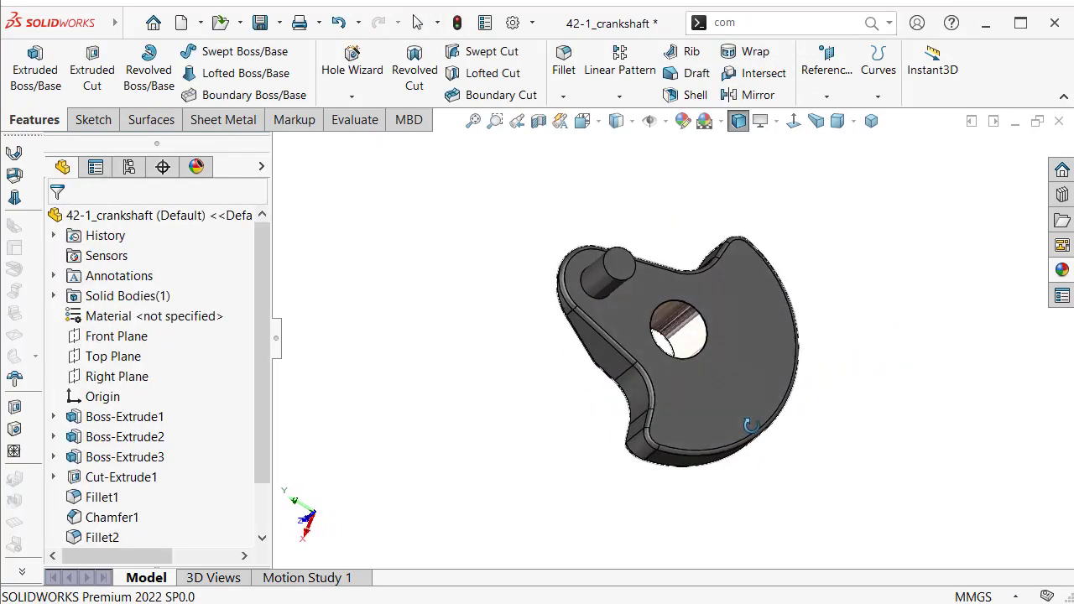
key(ctrl+7)
key(ctrl+s)
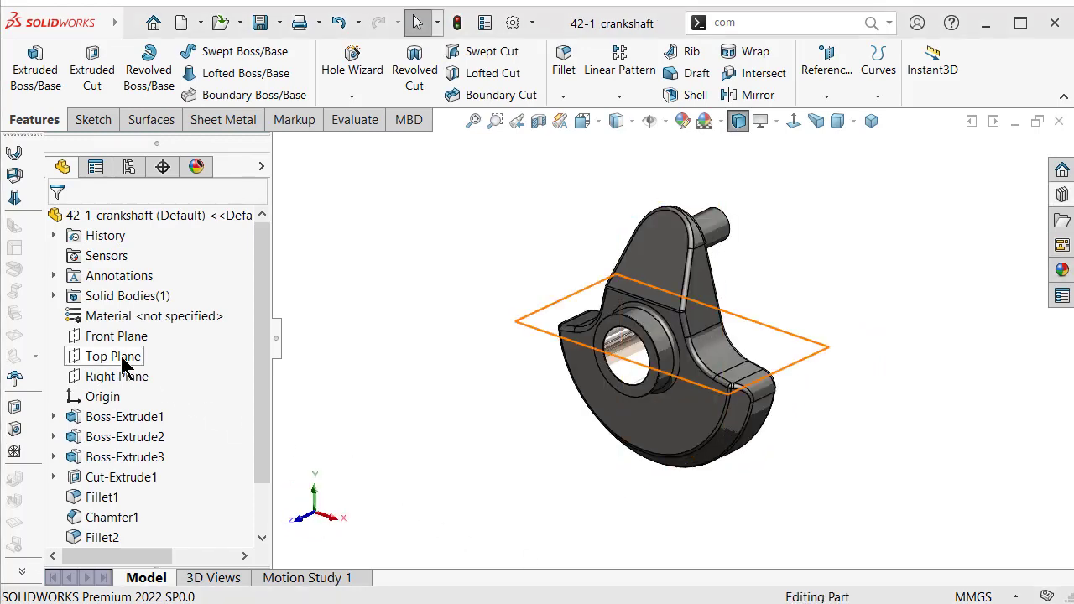
Sketch a small pin circle on the Top Plane over the lower boss.
click(123, 360)
click(107, 334)
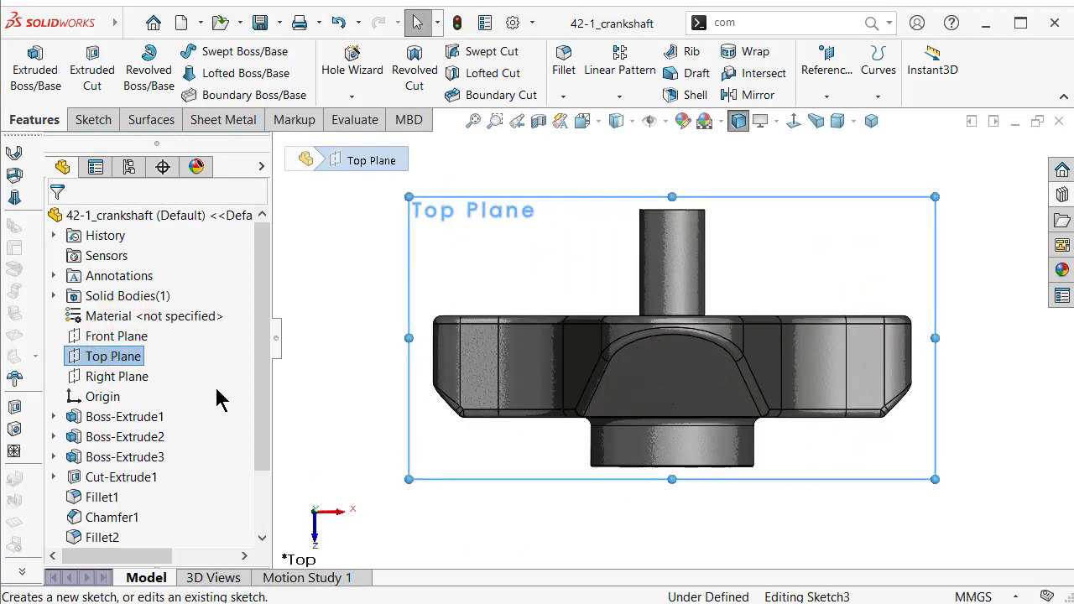
scroll(690, 436, down, 2)
click(192, 51)
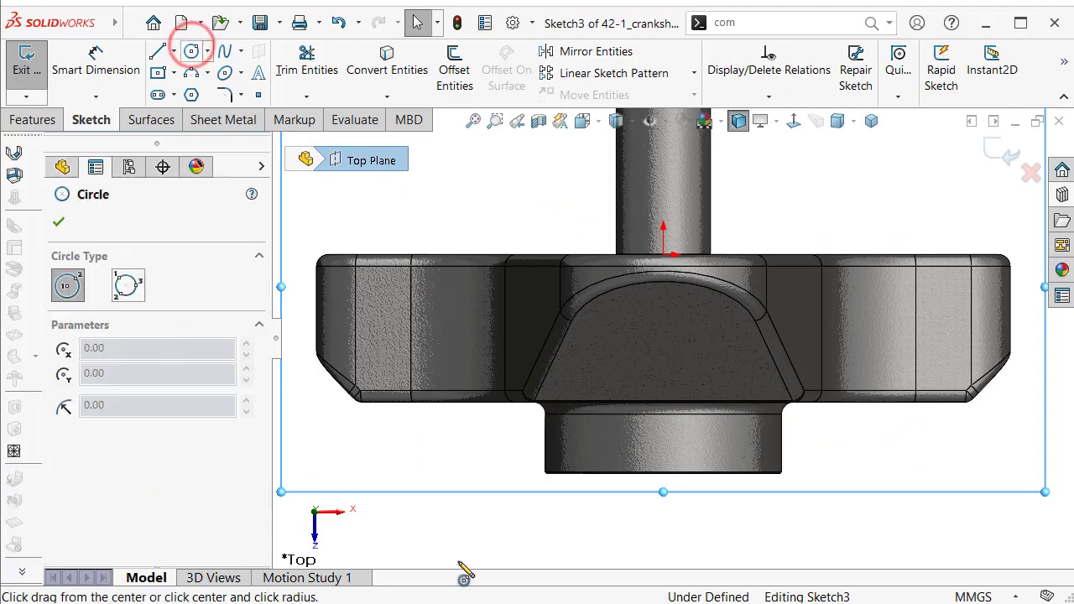
click(663, 442)
click(650, 436)
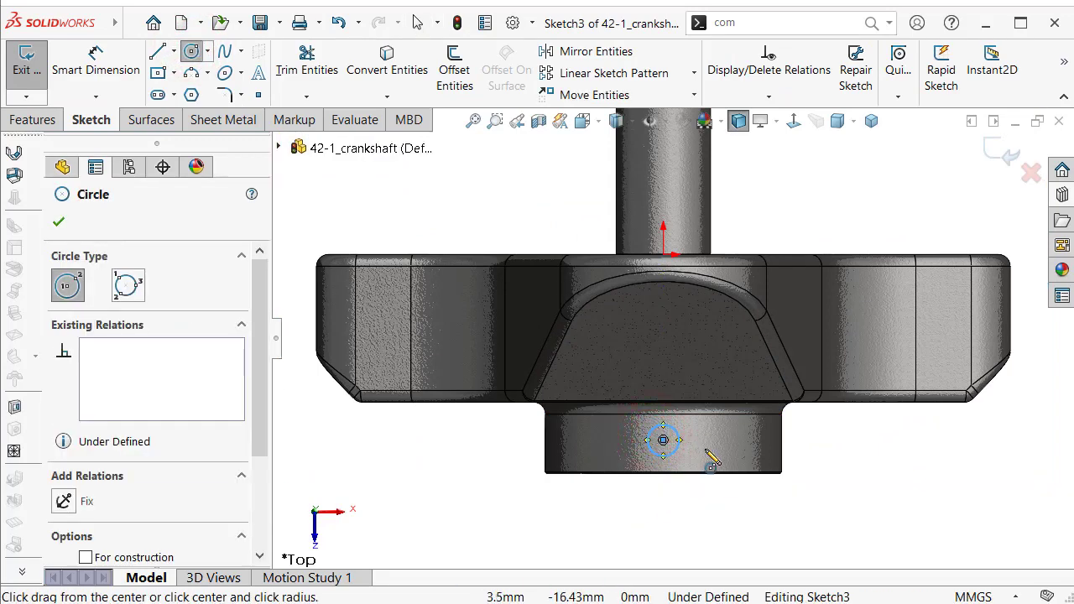
key(Escape)
Draw a vertical centreline from the boss's top edge to its bottom edge.
key(s)
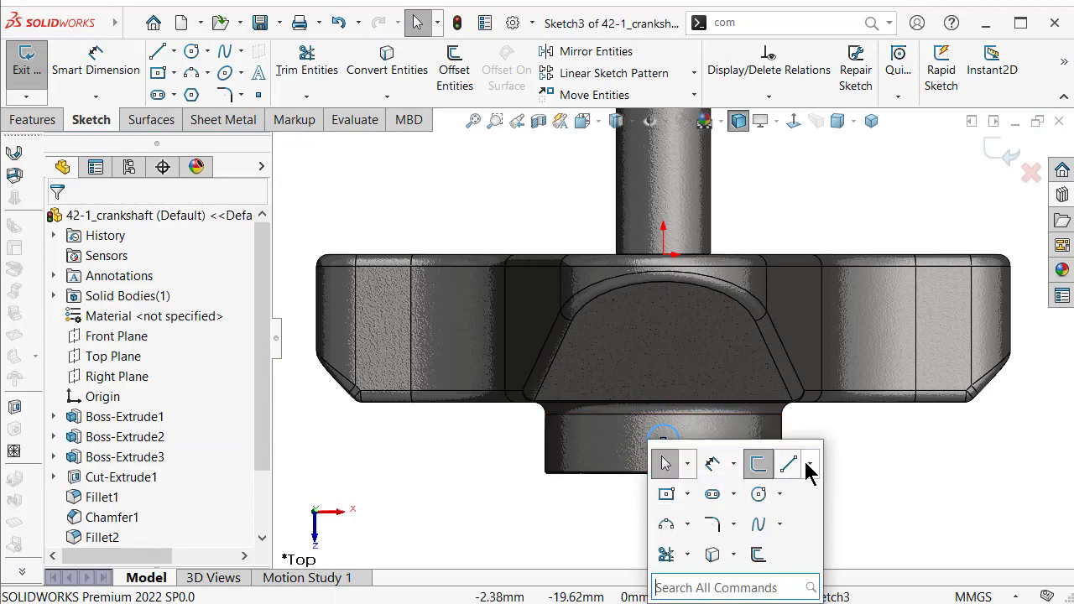
click(810, 464)
click(819, 511)
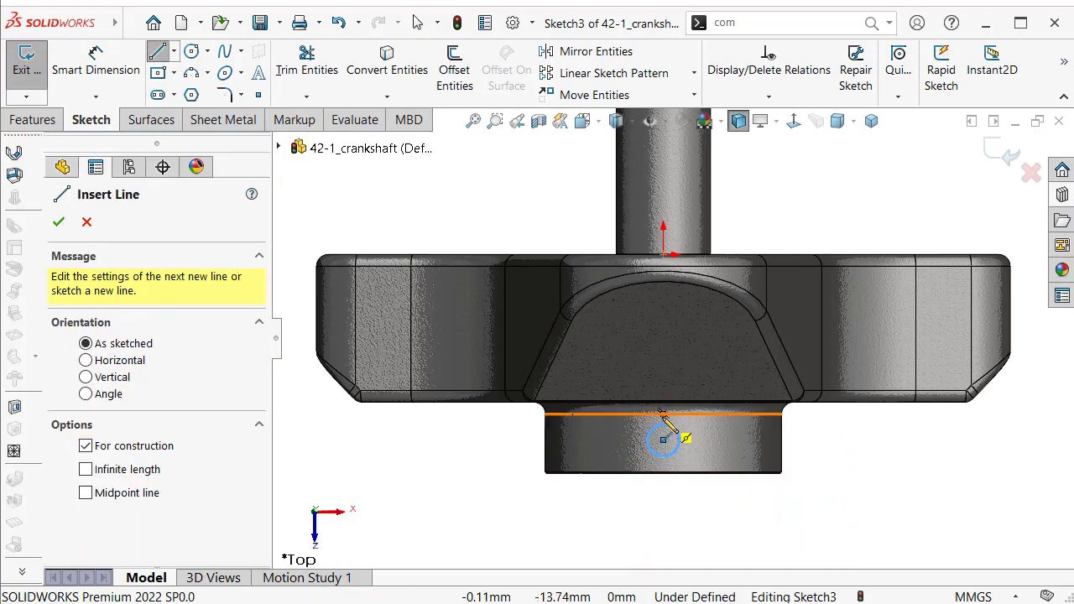
click(663, 414)
scroll(664, 495, down, 5)
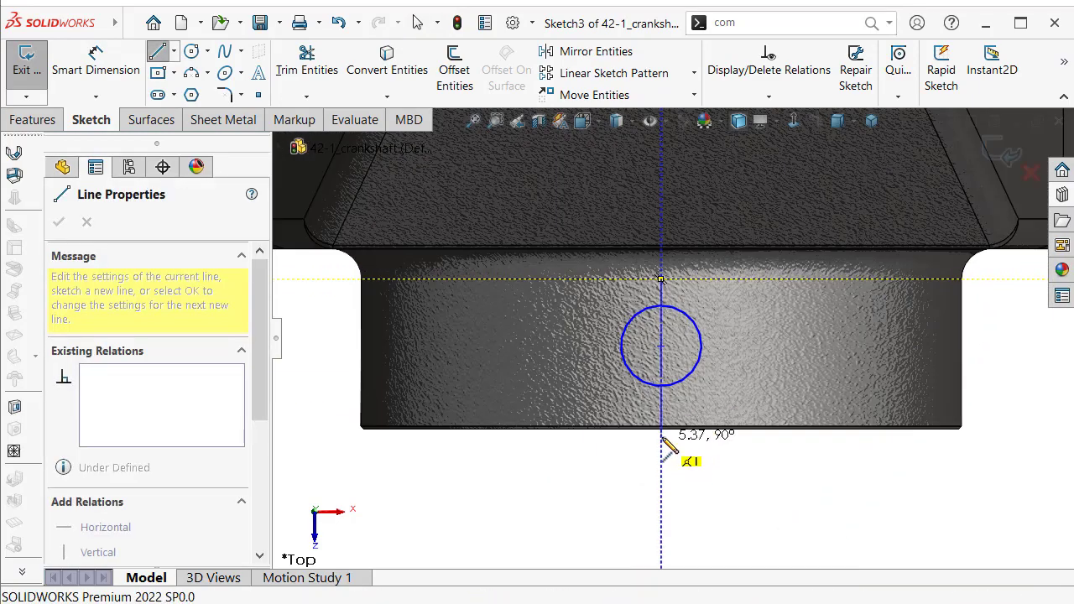
click(661, 429)
key(Escape)
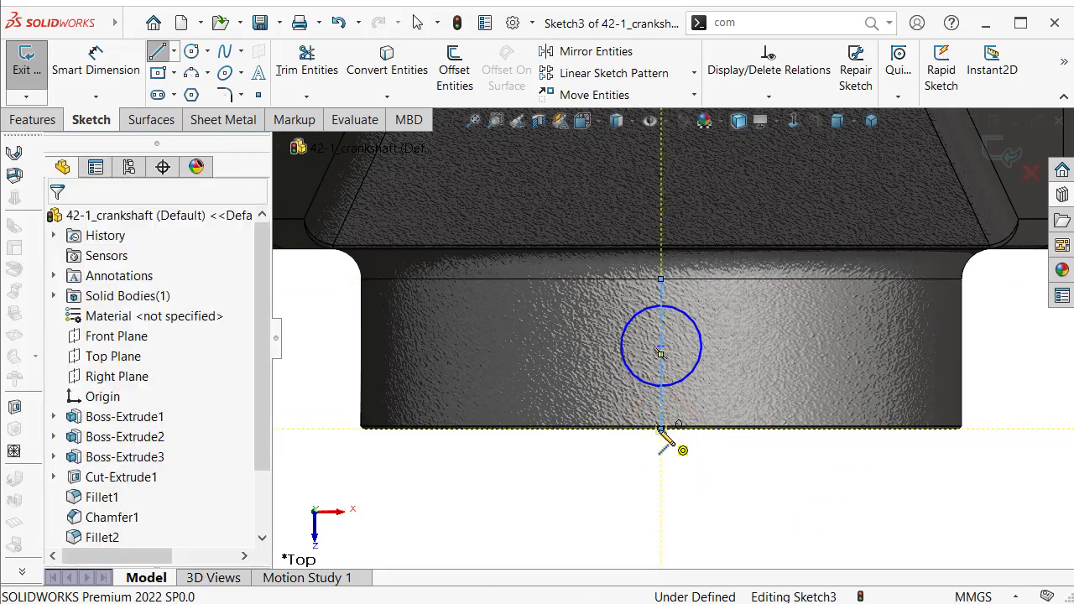
Fix the circle centre at the centreline's midpoint and dimension the circle Ø2 mm.
click(693, 366)
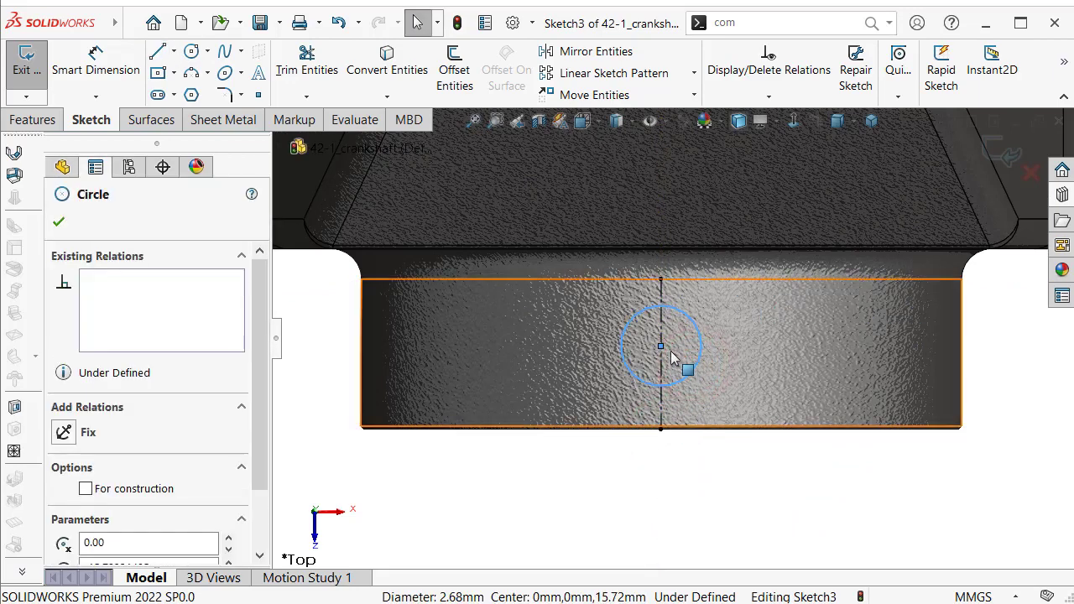
ctrl+click(662, 348)
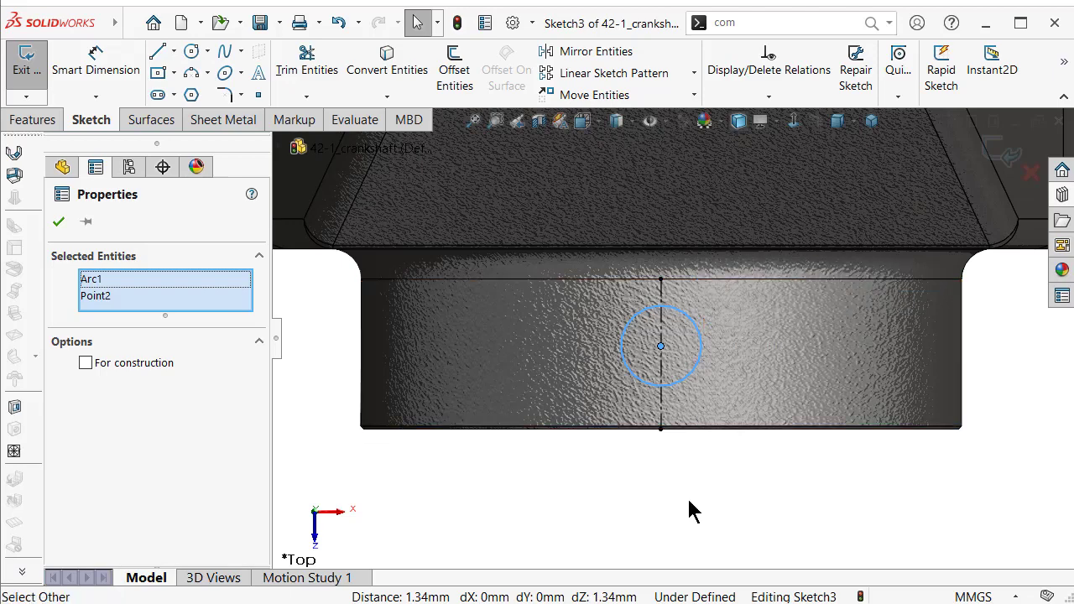
click(583, 522)
click(661, 346)
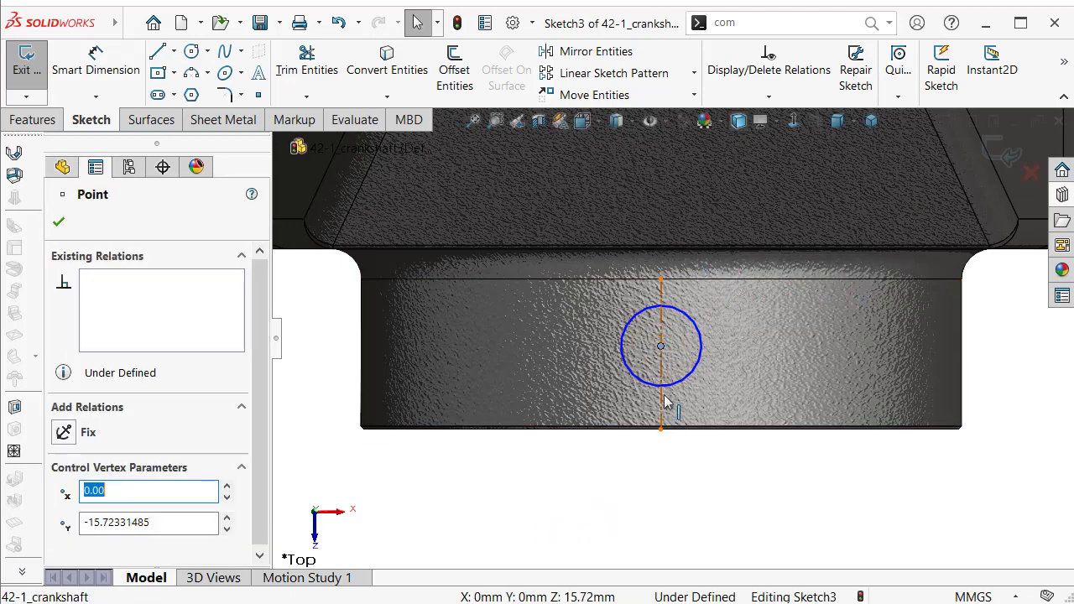
ctrl+click(664, 403)
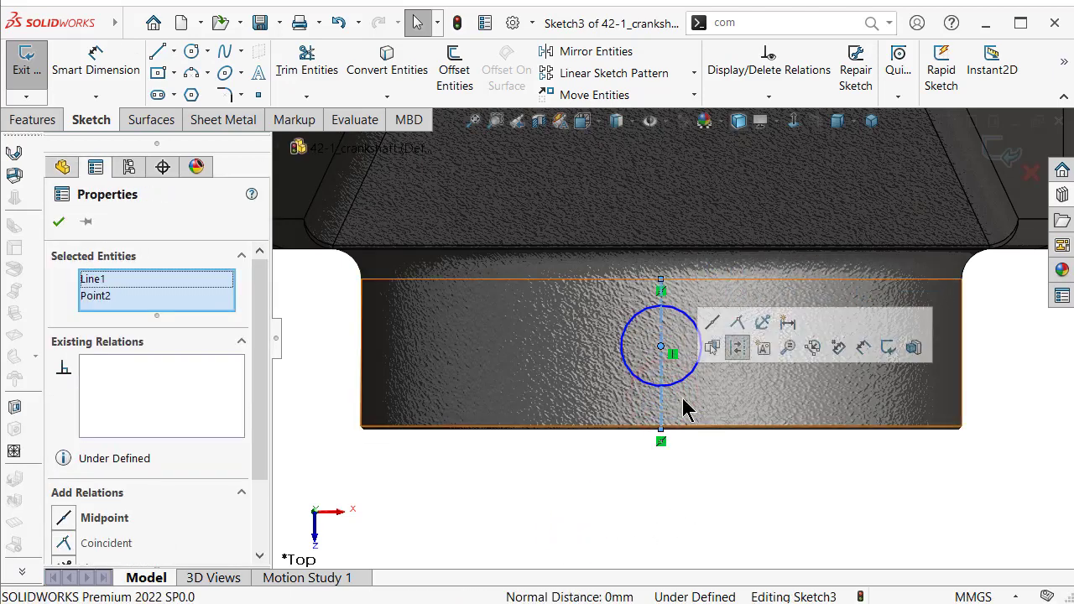
click(724, 328)
click(693, 513)
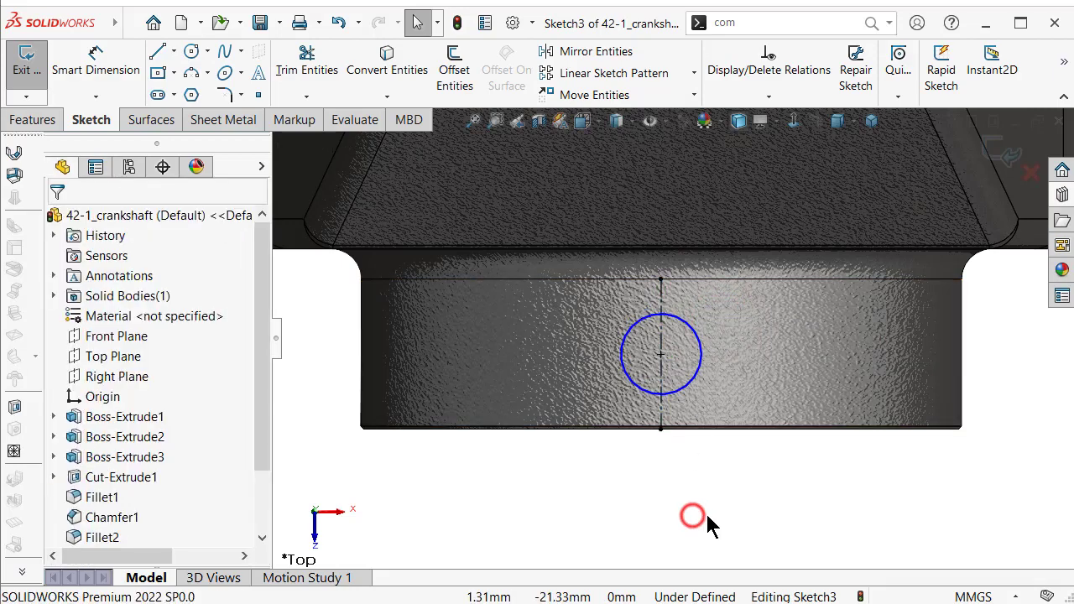
right_drag(726, 515, 724, 489)
text(2)
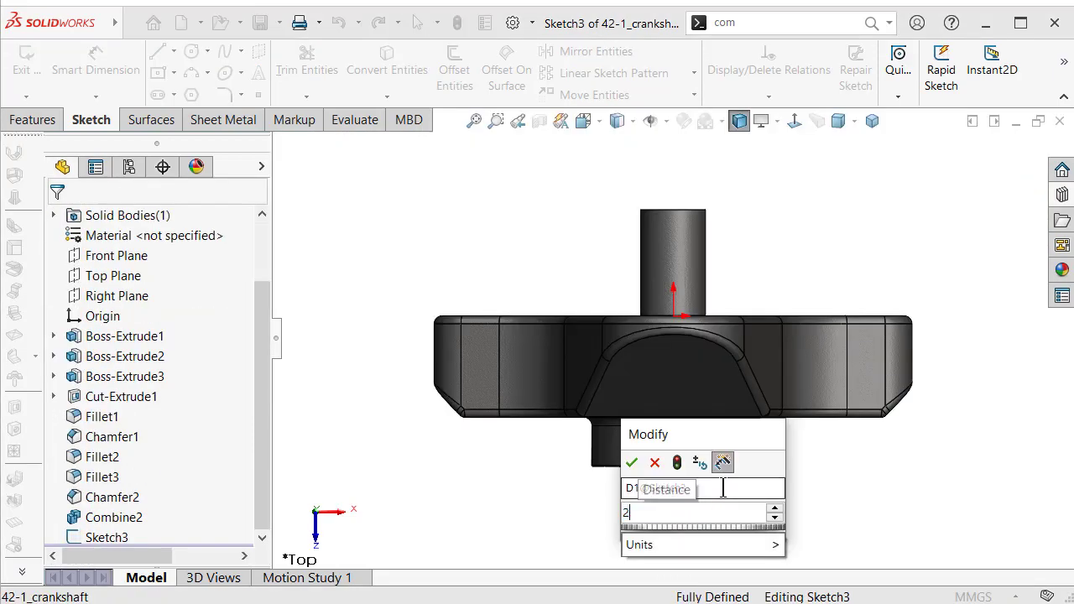
key(Return)
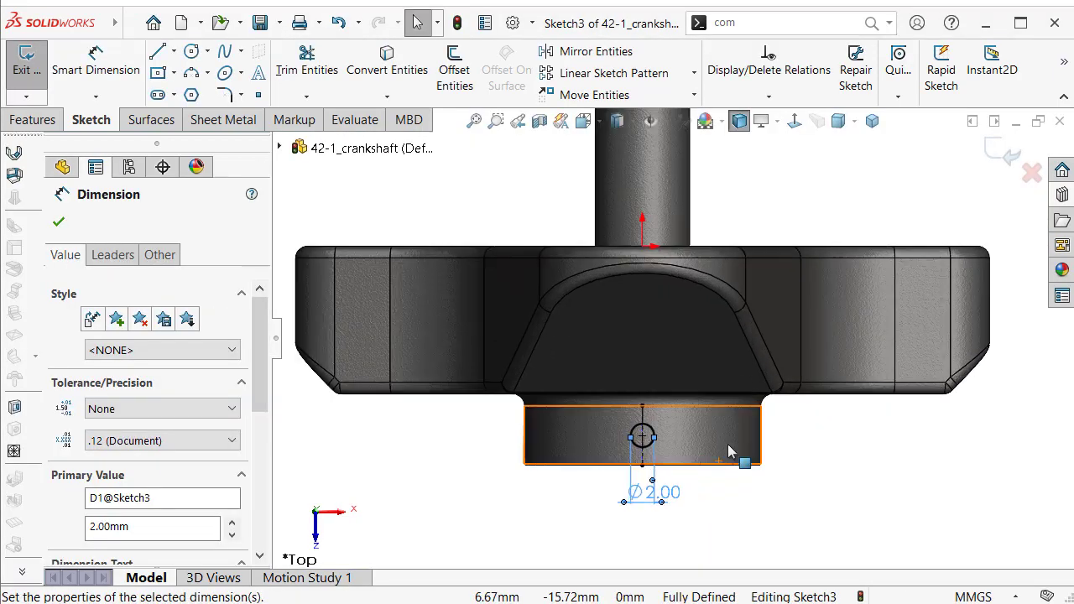
Extruded-cut the Ø2 pin hole upward, Up To Next, then view the model isometric.
mouse_move(959, 180)
middle_down()
mouse_move(603, 349)
mouse_move(828, 303)
middle_up()
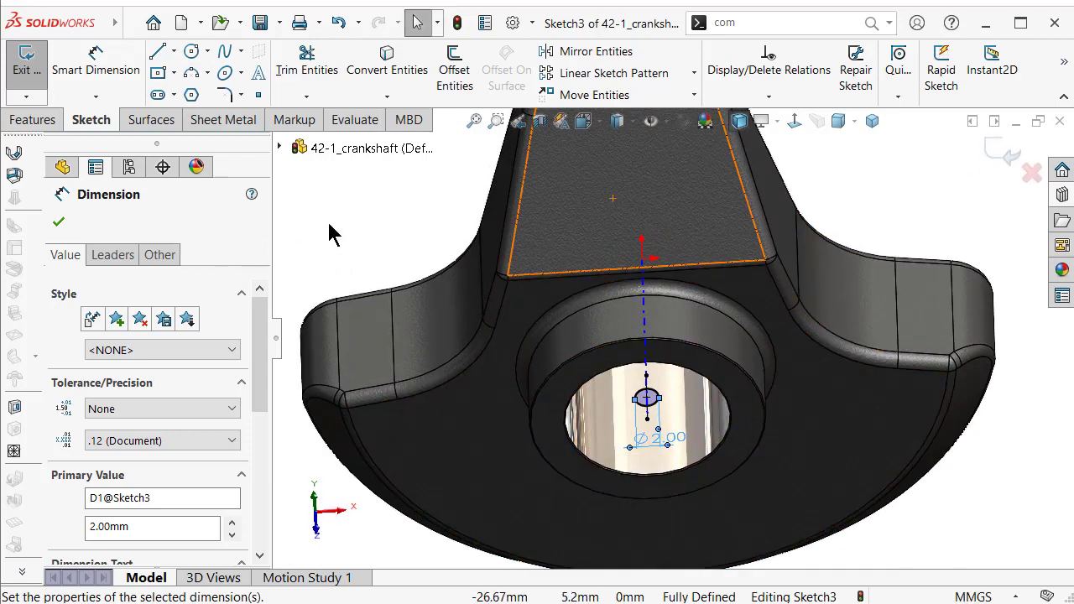
click(33, 119)
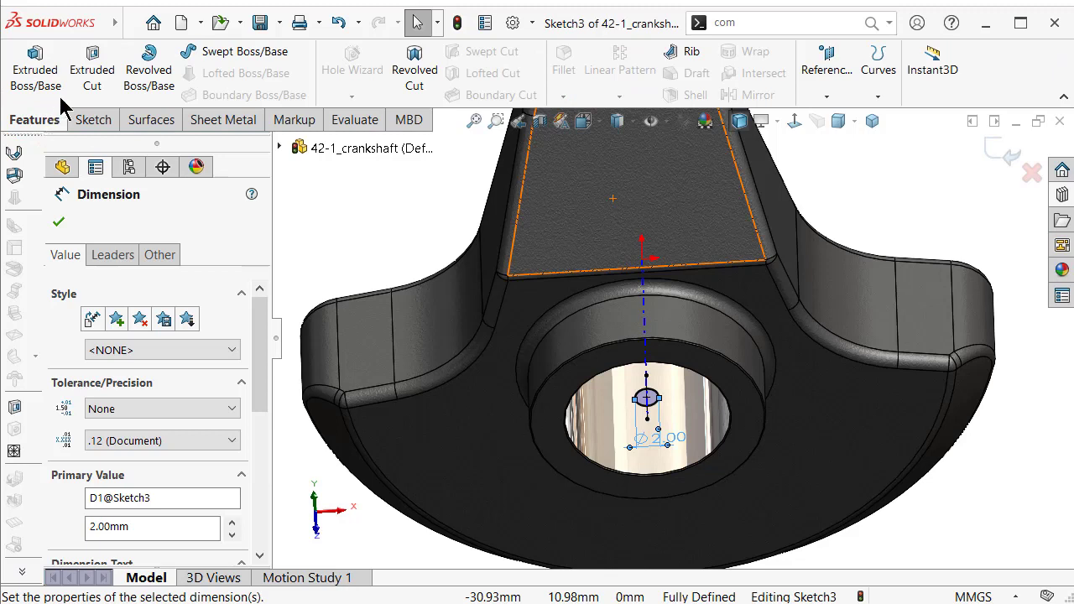
click(92, 60)
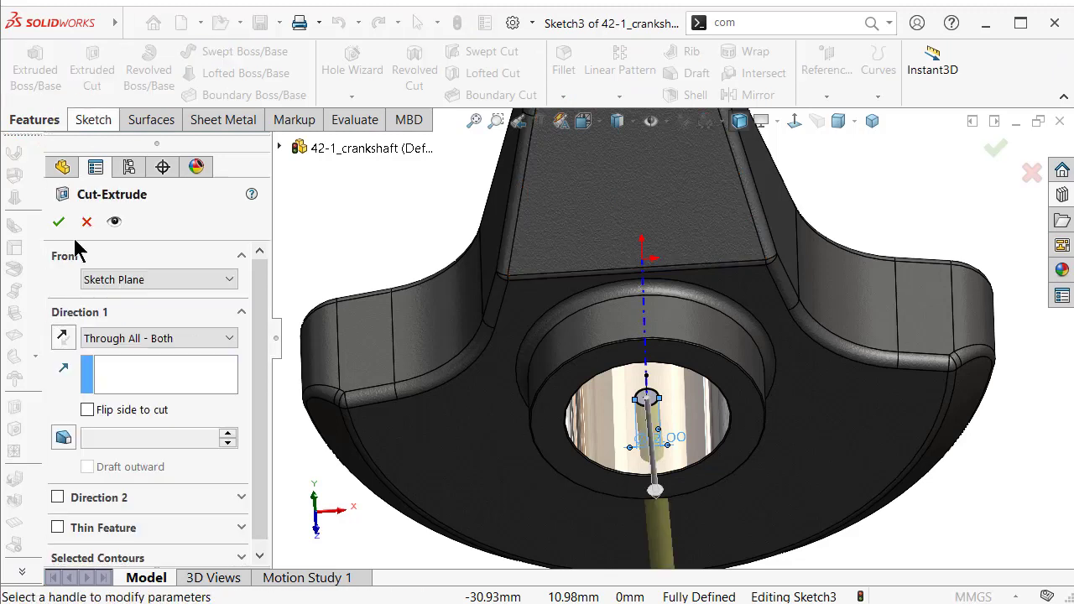
click(63, 339)
click(131, 340)
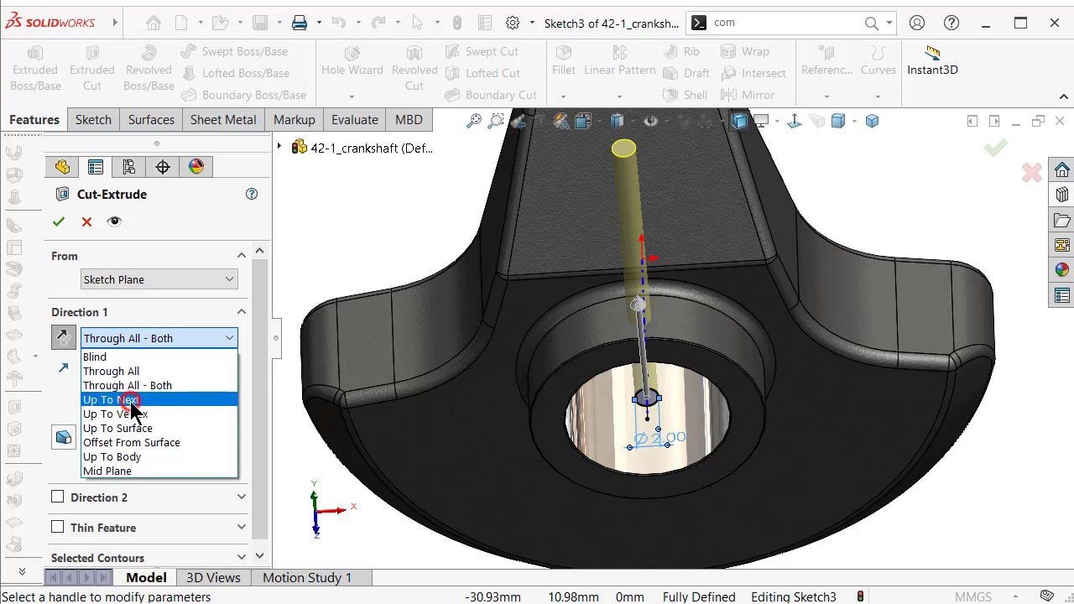
click(131, 401)
click(57, 221)
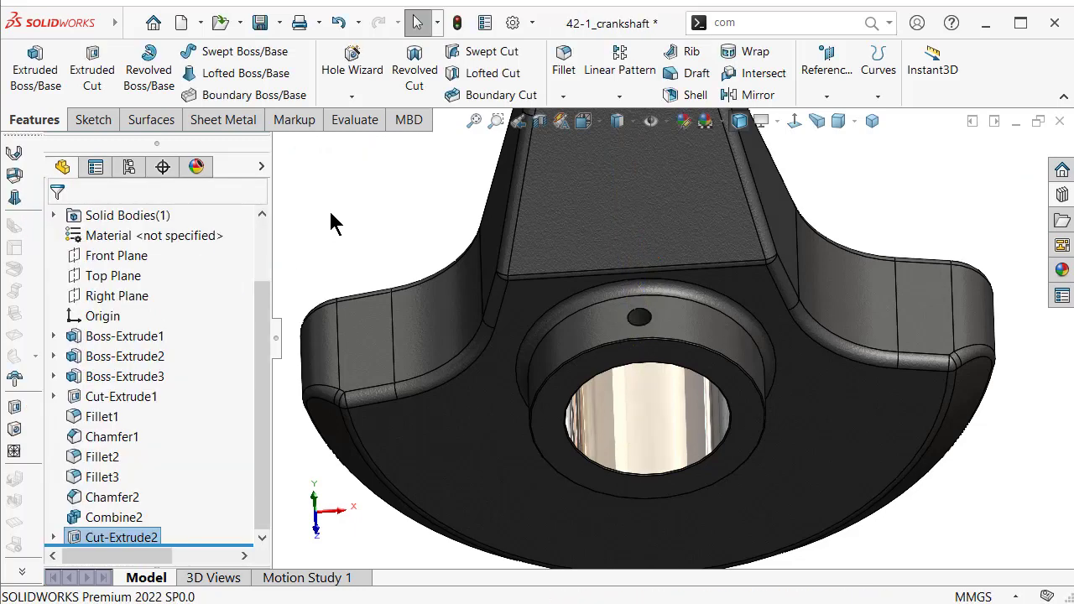
mouse_move(700, 230)
middle_down()
mouse_move(641, 286)
mouse_move(818, 147)
middle_up()
click(872, 122)
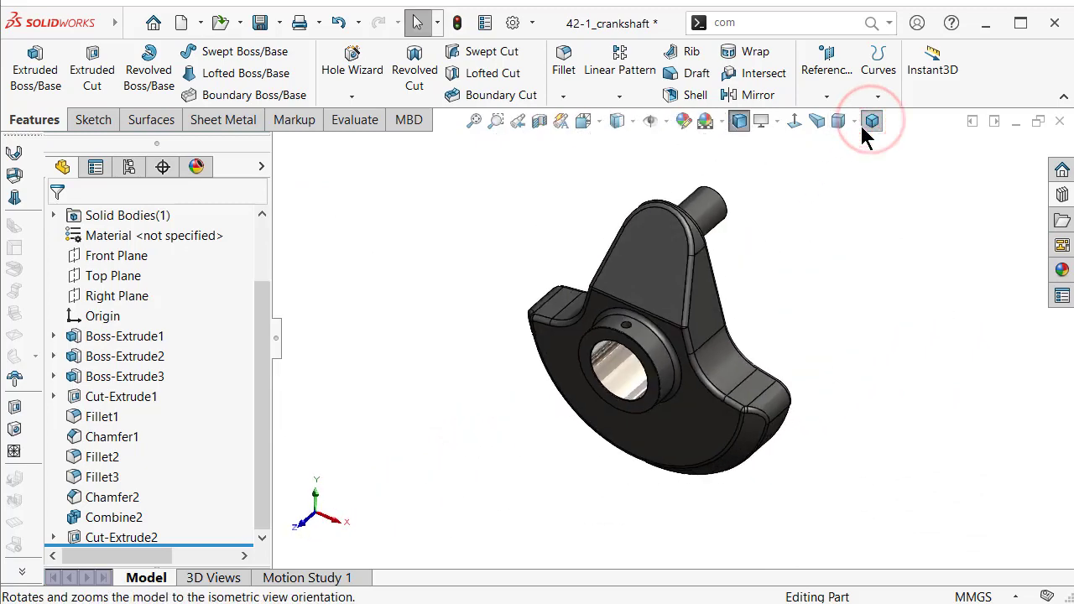
Show the model shaded without edges and turn it to the dimetric view.
click(519, 145)
click(509, 196)
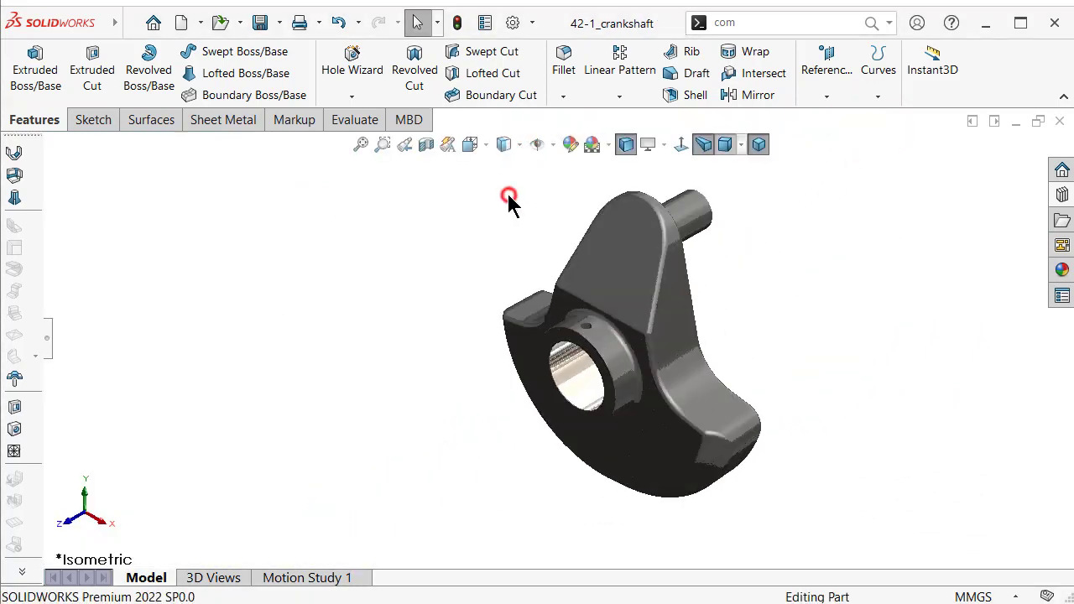
mouse_move(634, 285)
middle_down()
mouse_move(770, 300)
mouse_move(868, 389)
mouse_move(641, 330)
mouse_move(651, 324)
middle_up()
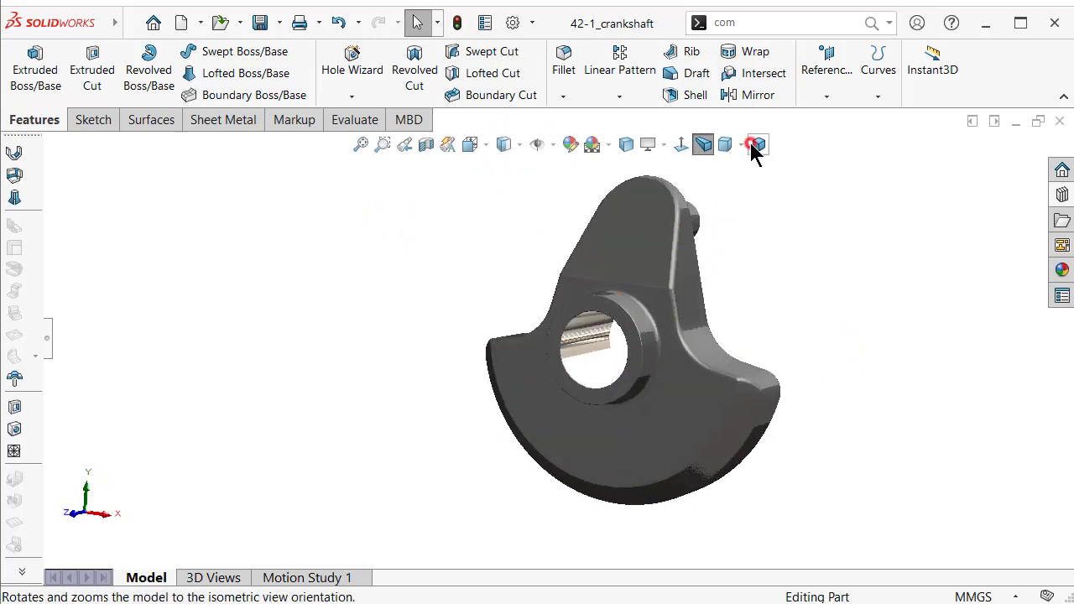
click(753, 147)
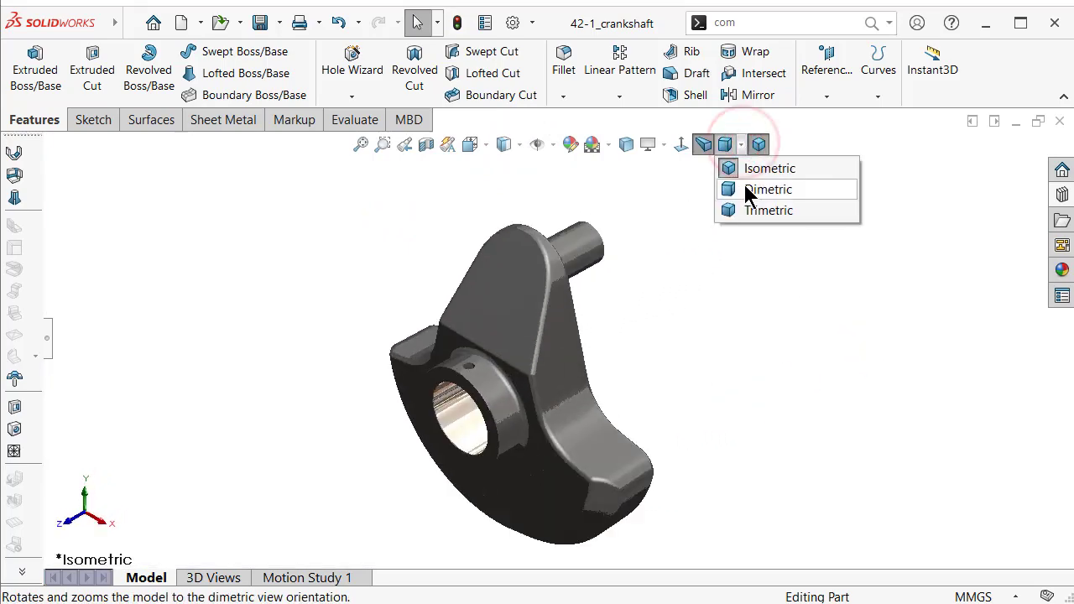
click(748, 191)
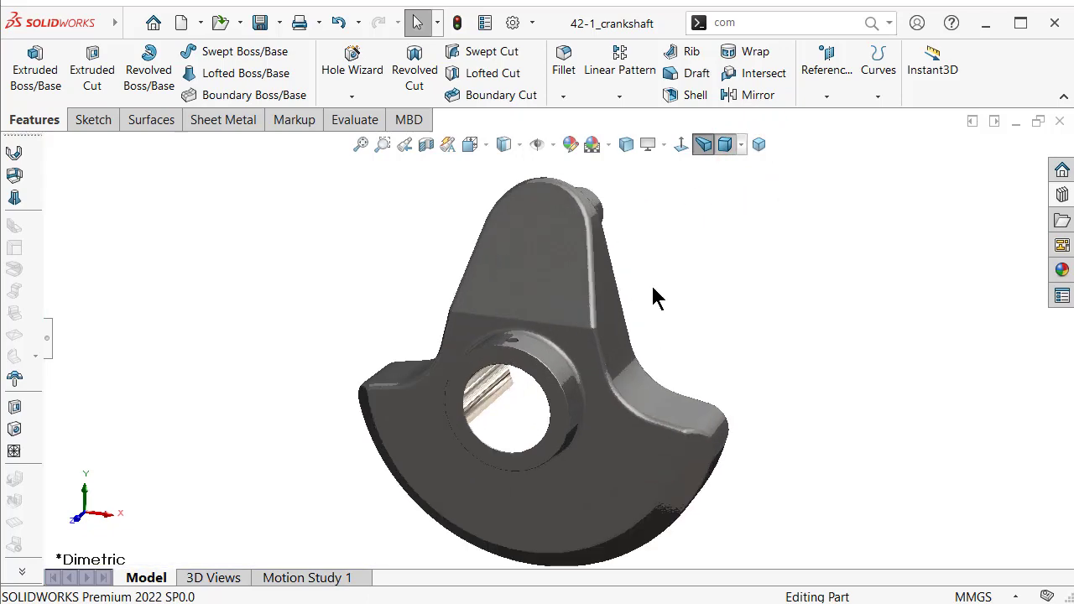
Open a sketch on the crank's front face, return to dimetric, and exit the empty sketch.
click(659, 433)
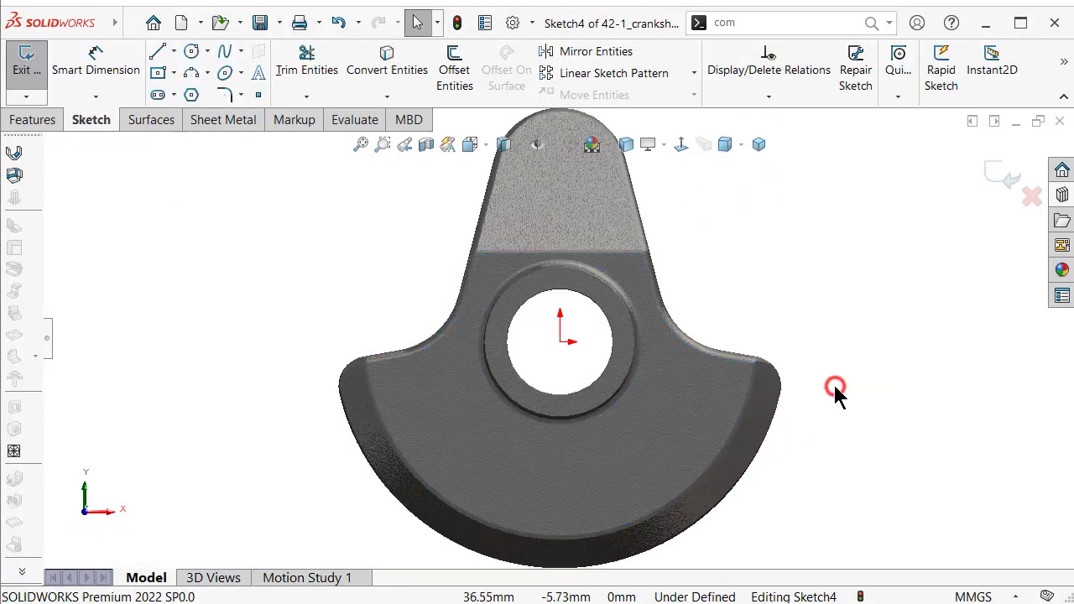
mouse_move(736, 338)
middle_down()
mouse_move(568, 328)
mouse_move(571, 298)
middle_up()
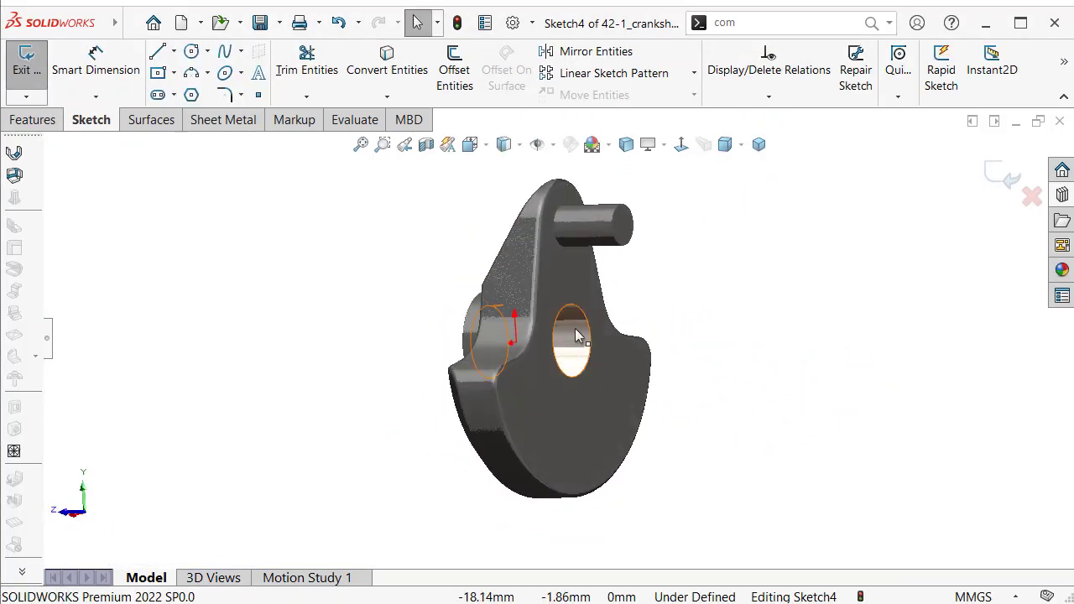
click(570, 293)
click(681, 144)
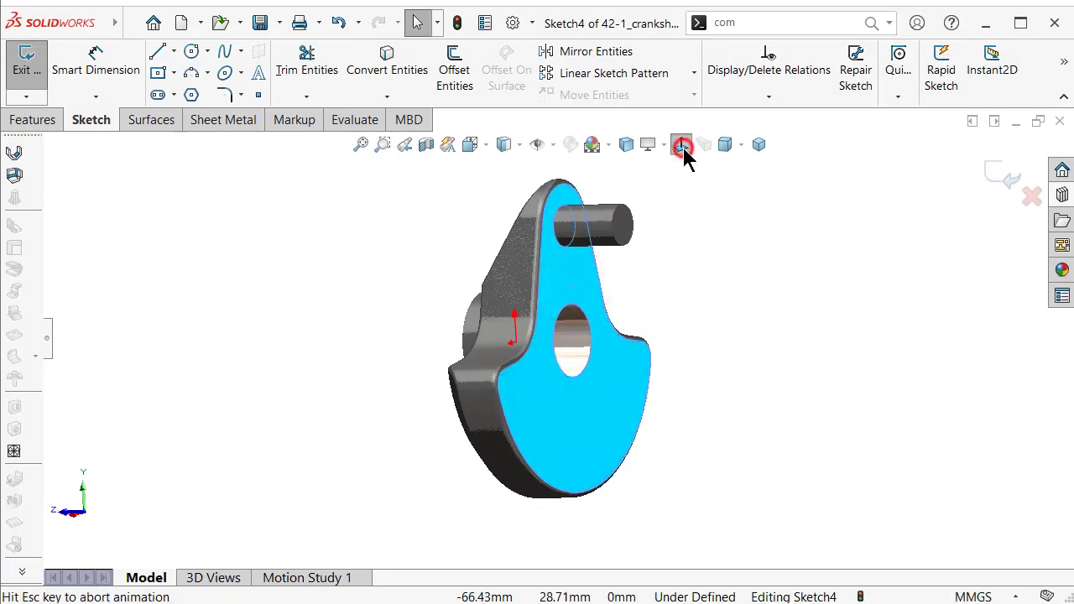
mouse_move(815, 319)
middle_down()
mouse_move(822, 308)
mouse_move(723, 326)
mouse_move(713, 201)
middle_up()
click(744, 144)
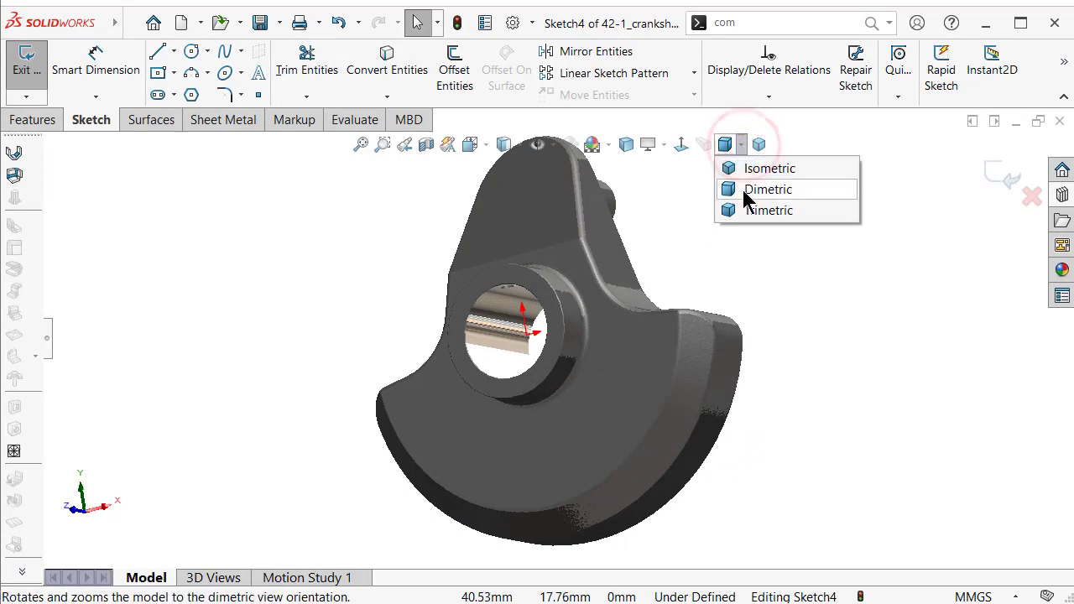
click(744, 193)
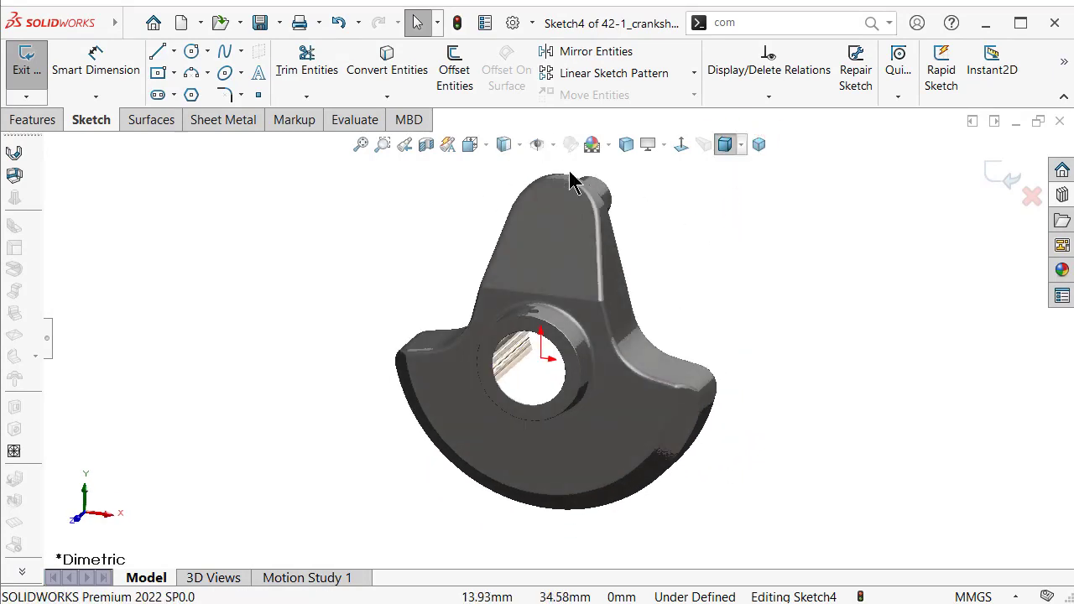
key(ctrl+b)
click(519, 144)
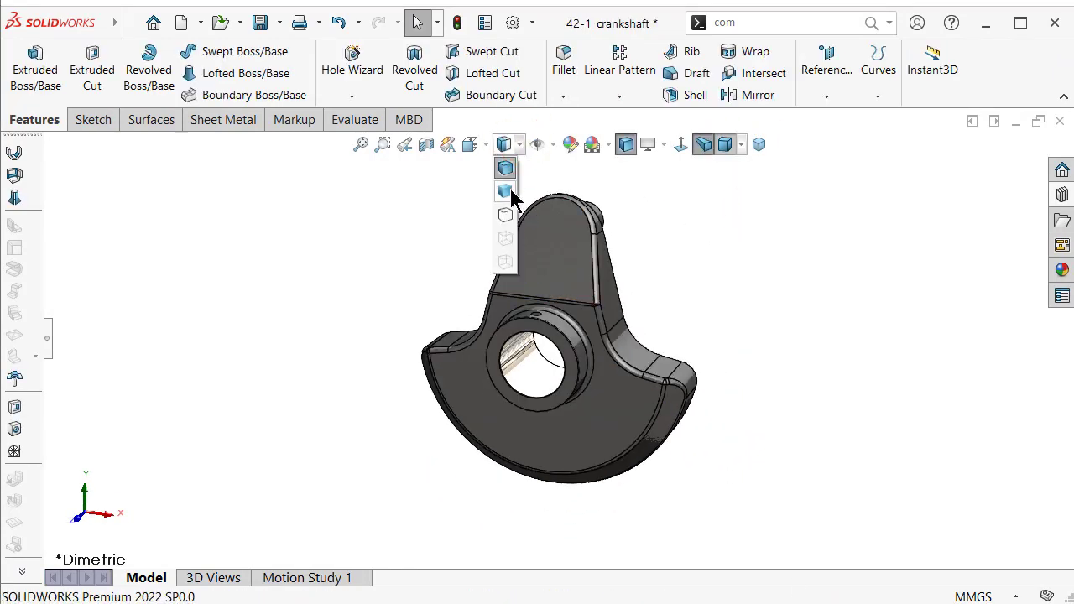
Display 42-1_crankshaft shaded without edges, zoom in, and save it.
click(509, 179)
scroll(621, 279, down, 2)
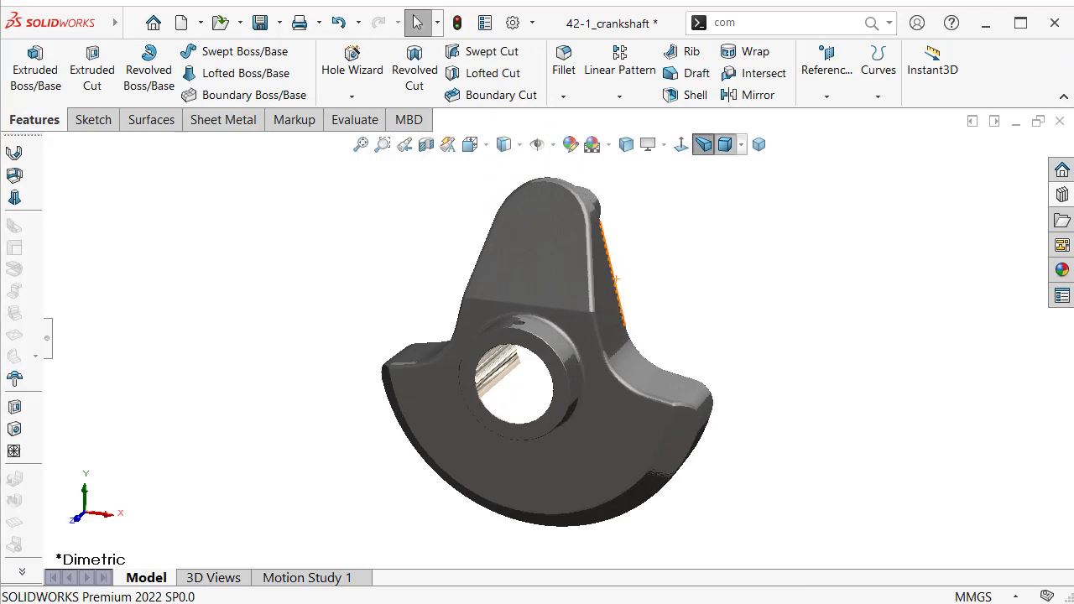
key(ctrl+s)
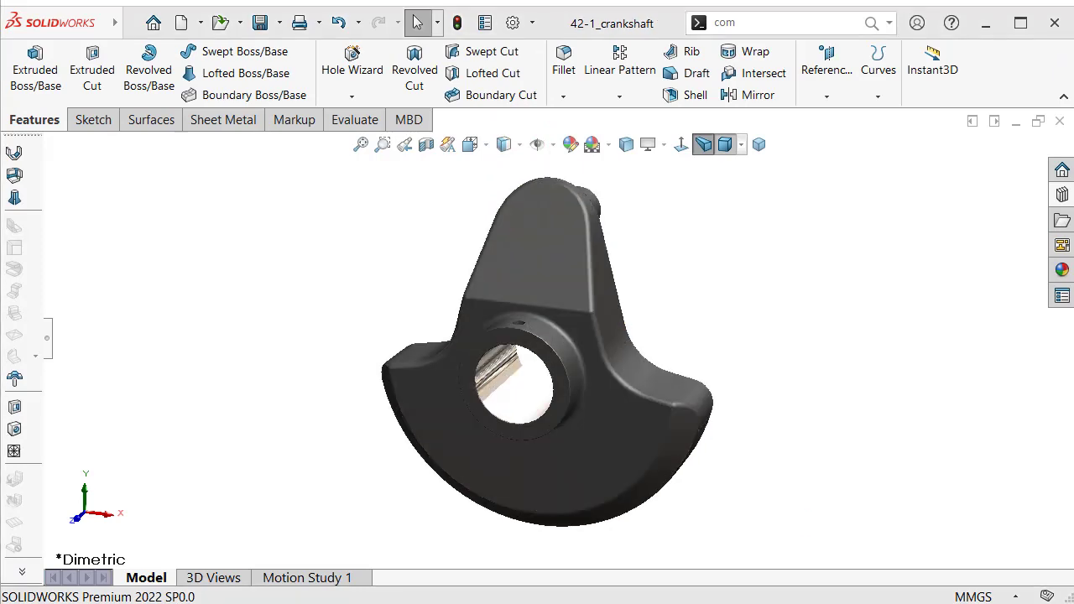